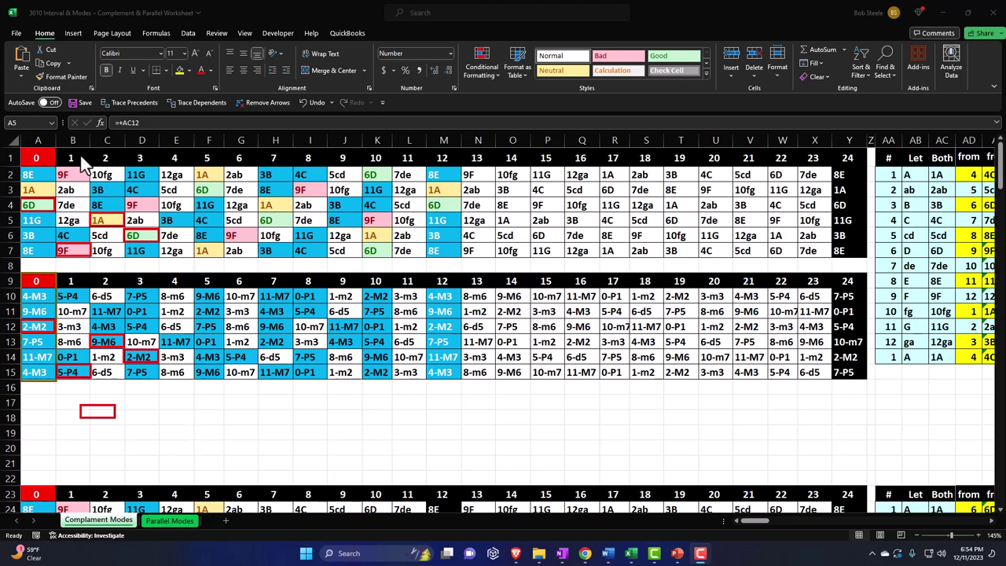
Examine the fretboard note and interval charts on the Complament Modes sheet and glance at the Parallel Modes sheet.
{"action": "left_click_drag", "start_coordinate": [34, 153], "coordinate": [457, 248]}
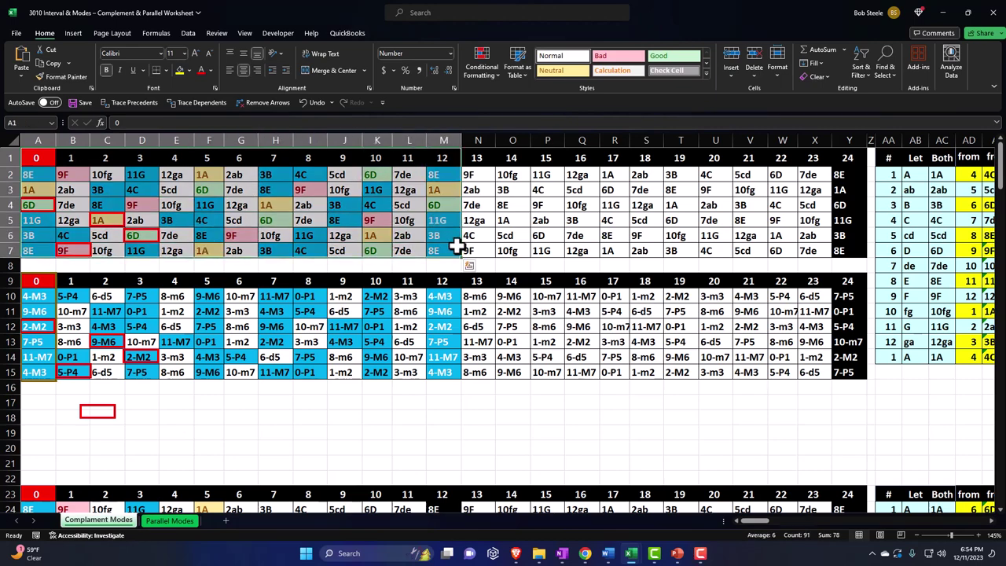
{"action": "left_click", "coordinate": [312, 312]}
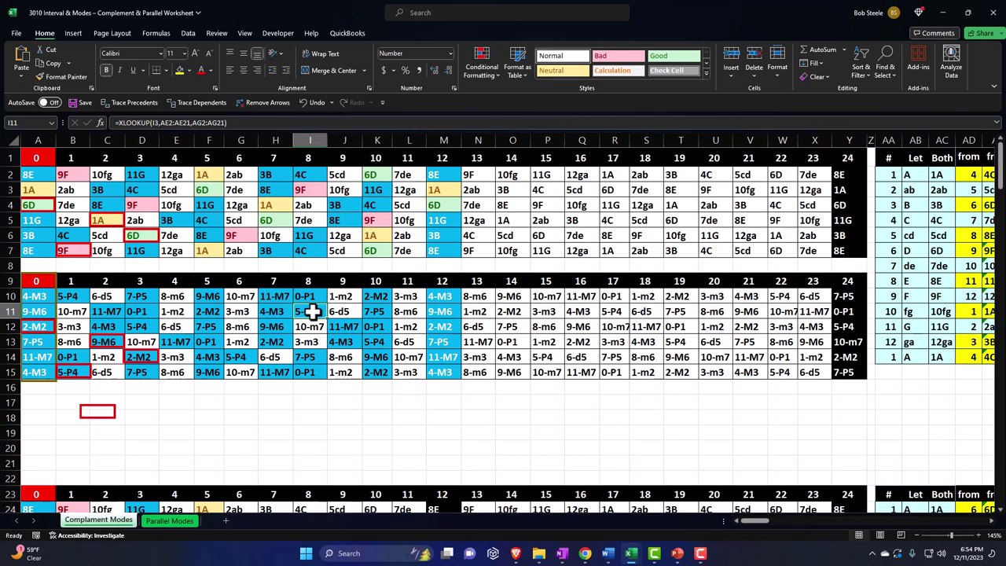
{"action": "scroll", "coordinate": [331, 314], "scroll_direction": "down", "scroll_amount": 1}
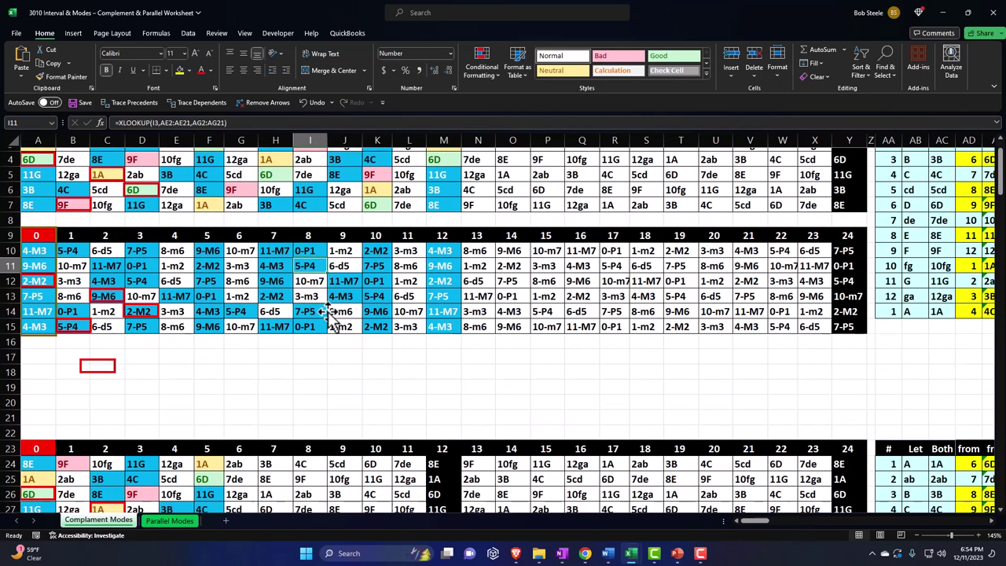
{"action": "scroll", "coordinate": [331, 314], "scroll_direction": "down", "scroll_amount": 1}
{"action": "scroll", "coordinate": [328, 316], "scroll_direction": "down", "scroll_amount": 4}
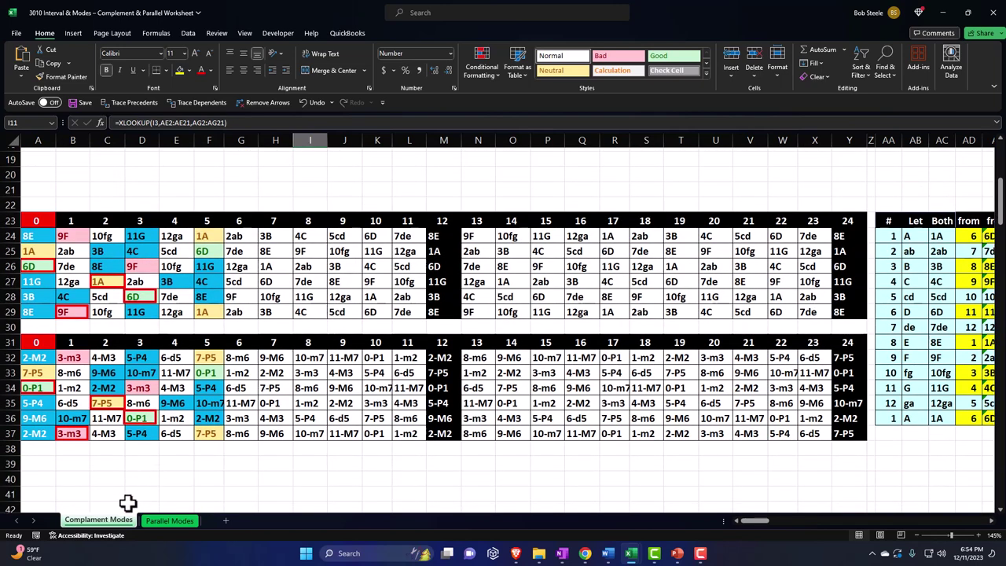
{"action": "left_click", "coordinate": [163, 522]}
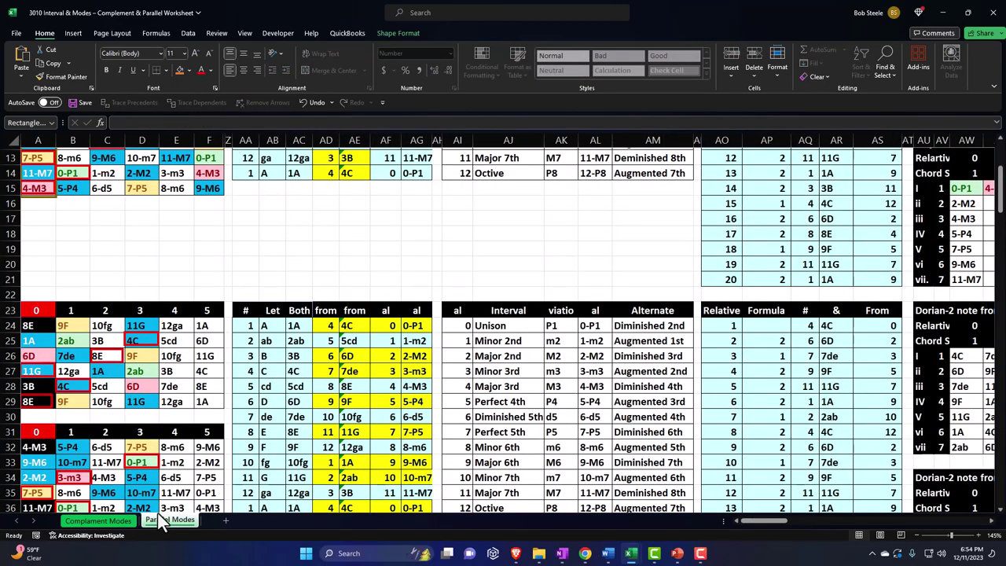
{"action": "left_click", "coordinate": [117, 520]}
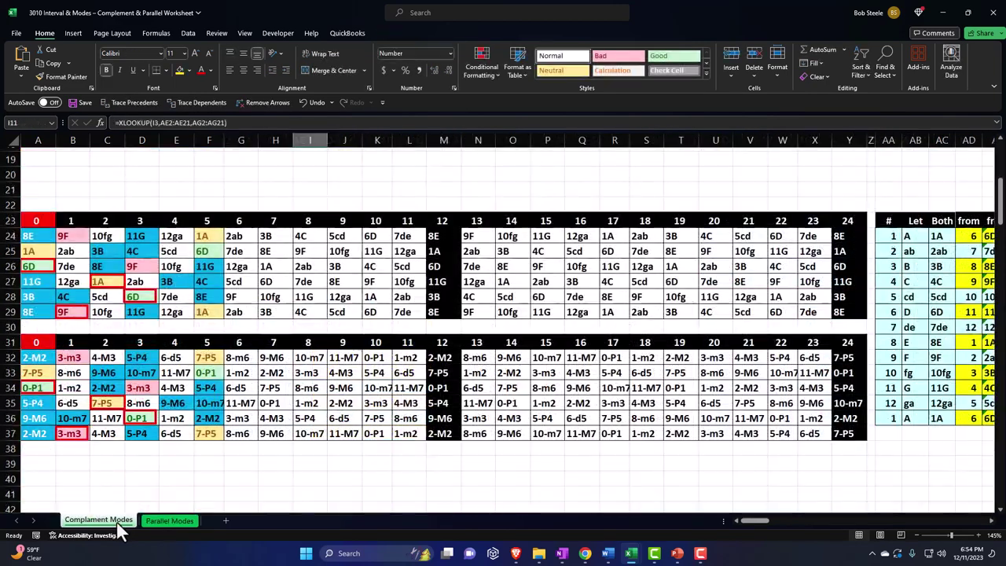
{"action": "scroll", "coordinate": [470, 454], "scroll_direction": "up", "scroll_amount": 1}
{"action": "scroll", "coordinate": [470, 454], "scroll_direction": "up", "scroll_amount": 2}
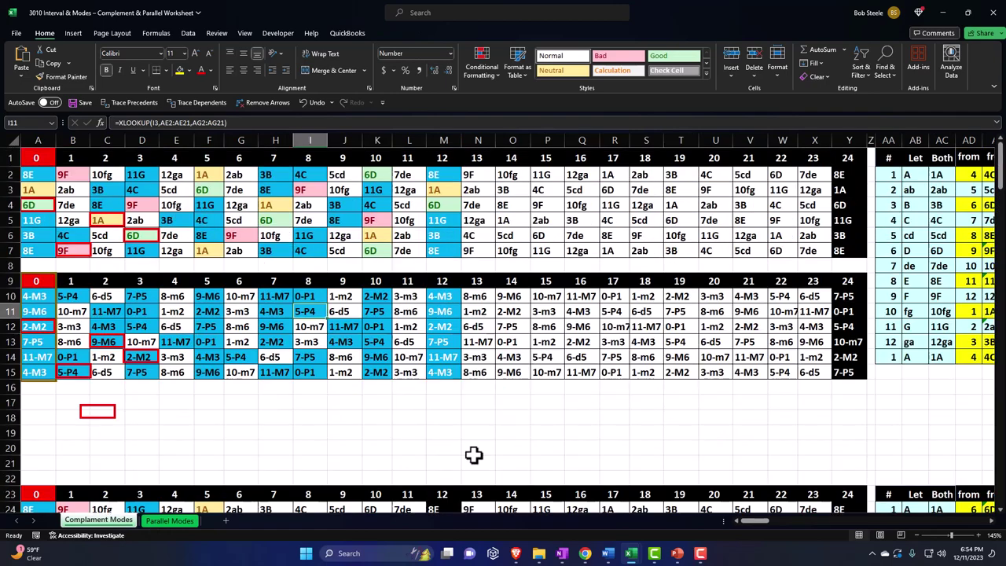
Examine the note, interval and relative-position lookup tables beside the fretboard charts on the Complament Modes sheet.
{"action": "left_click", "coordinate": [563, 216]}
{"action": "key", "text": "Right"}
{"action": "key", "text": "Right"}
{"action": "key", "text": "Right"}
{"action": "key", "text": "Right"}
{"action": "key", "text": "Right"}
{"action": "key", "text": "Right"}
{"action": "key", "text": "Right"}
{"action": "key", "text": "Right"}
{"action": "key", "text": "Right"}
{"action": "key", "text": "Right"}
{"action": "key", "text": "Right"}
{"action": "key", "text": "Right"}
{"action": "key", "text": "Right"}
{"action": "key", "text": "Right"}
{"action": "key", "text": "Right"}
{"action": "key", "text": "Right"}
{"action": "key", "text": "Right"}
{"action": "key", "text": "Right"}
{"action": "key", "text": "Right"}
{"action": "key", "text": "Right"}
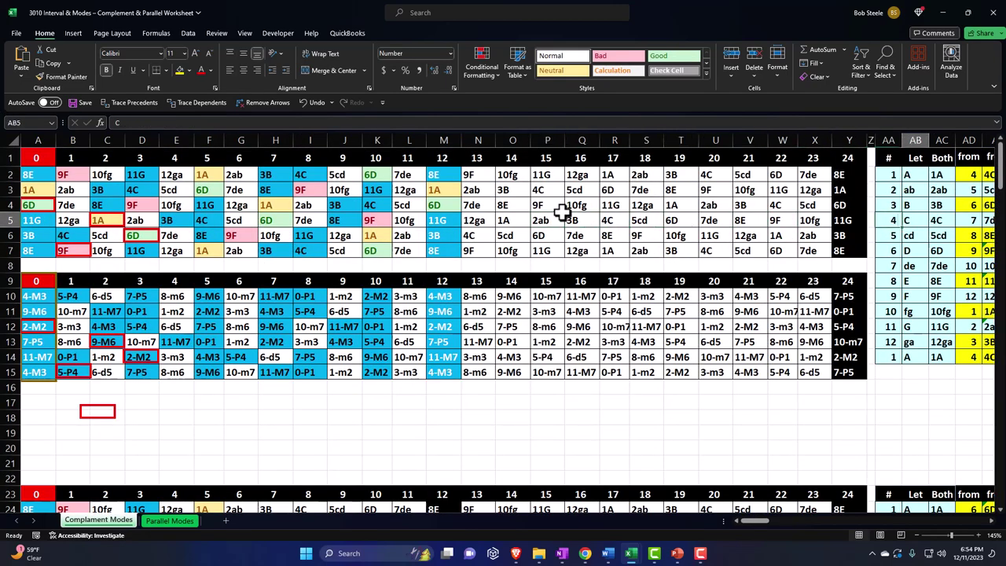
{"action": "key", "text": "Right"}
{"action": "key", "text": "Right"}
{"action": "key", "text": "Right"}
{"action": "key", "text": "Right"}
{"action": "key", "text": "Right"}
{"action": "key", "text": "Right"}
{"action": "key", "text": "Right"}
{"action": "key", "text": "Right"}
{"action": "key", "text": "Right"}
{"action": "key", "text": "Right"}
{"action": "key", "text": "Right"}
{"action": "key", "text": "Right"}
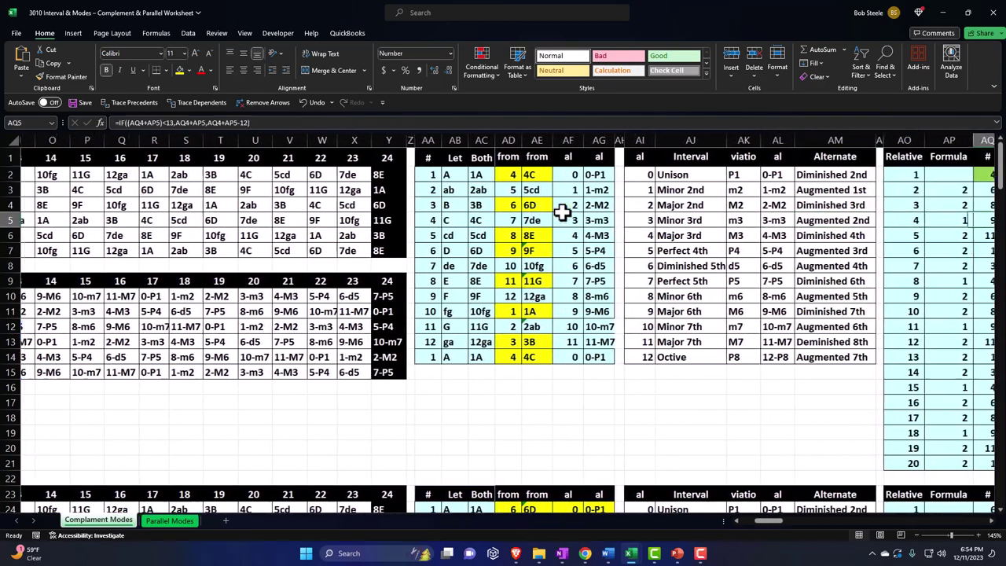
{"action": "key", "text": "Right"}
{"action": "key", "text": "Right"}
{"action": "key", "text": "Right"}
{"action": "key", "text": "Right"}
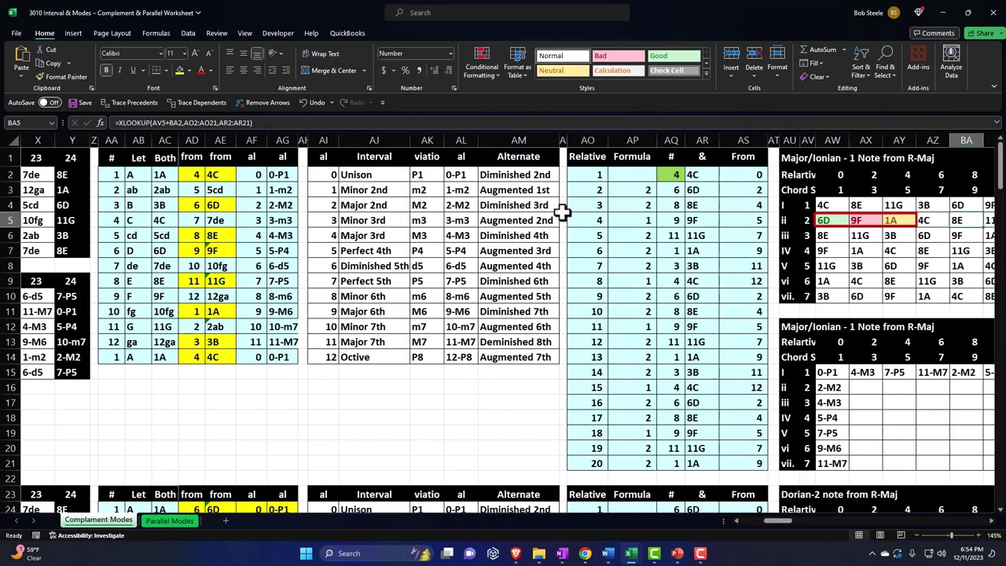
Examine the Major/Ionian chord tables and the chord and mode circle diagrams, ending back at cell A4.
{"action": "left_click", "coordinate": [536, 198]}
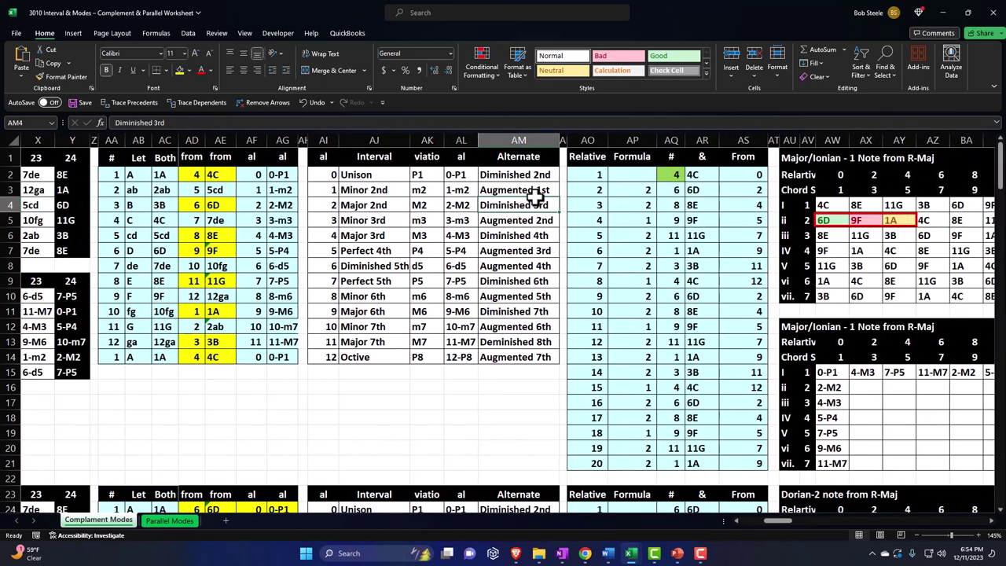
{"action": "key", "text": "Right"}
{"action": "key", "text": "Right"}
{"action": "key", "text": "Right"}
{"action": "key", "text": "Right"}
{"action": "key", "text": "Right"}
{"action": "key", "text": "Right"}
{"action": "key", "text": "Right"}
{"action": "key", "text": "Right"}
{"action": "key", "text": "Right"}
{"action": "key", "text": "Right"}
{"action": "key", "text": "Right"}
{"action": "key", "text": "Right"}
{"action": "key", "text": "Right"}
{"action": "key", "text": "Right"}
{"action": "key", "text": "Right"}
{"action": "key", "text": "Right"}
{"action": "key", "text": "Right"}
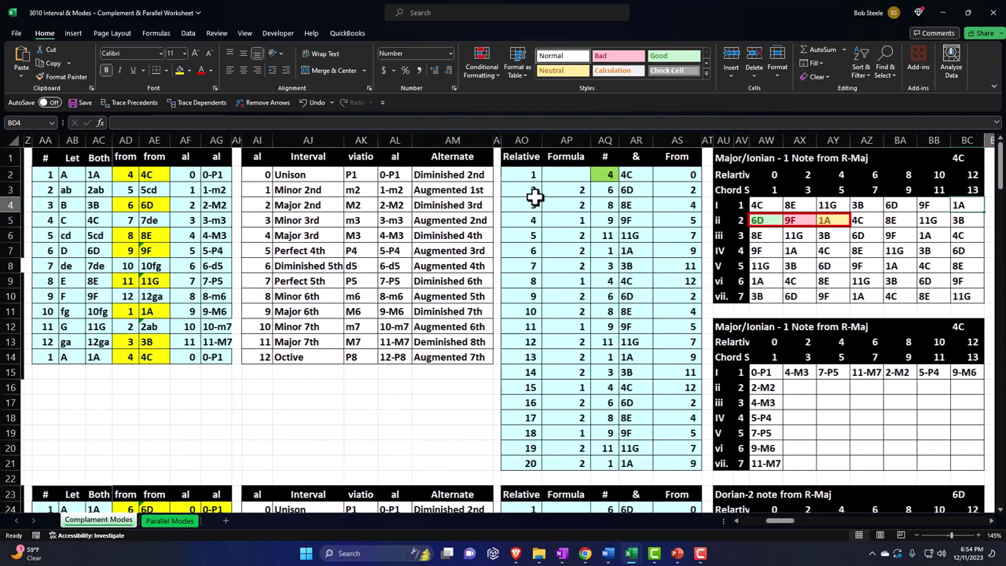
{"action": "key", "text": "Right"}
{"action": "key", "text": "Right"}
{"action": "key", "text": "Right"}
{"action": "key", "text": "Right"}
{"action": "key", "text": "Right"}
{"action": "key", "text": "Right"}
{"action": "key", "text": "Right"}
{"action": "key", "text": "Right"}
{"action": "key", "text": "Right"}
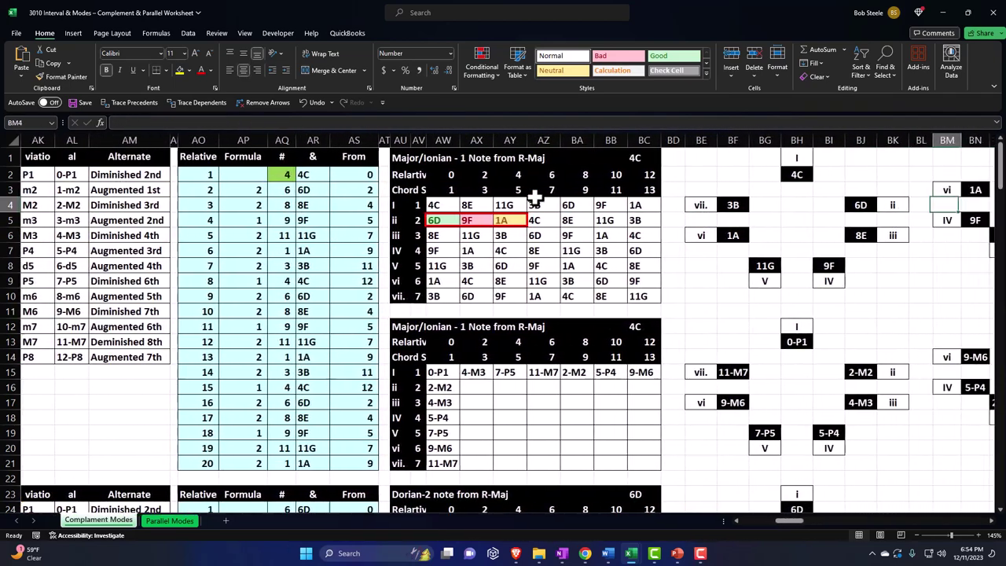
{"action": "key", "text": "Right"}
{"action": "key", "text": "Right"}
{"action": "key", "text": "Right"}
{"action": "key", "text": "Right"}
{"action": "key", "text": "Right"}
{"action": "key", "text": "Right"}
{"action": "key", "text": "Right"}
{"action": "key", "text": "Right"}
{"action": "key", "text": "Right"}
{"action": "key", "text": "Right"}
{"action": "key", "text": "Right"}
{"action": "key", "text": "Right"}
{"action": "key", "text": "Right"}
{"action": "key", "text": "Right"}
{"action": "key", "text": "Right"}
{"action": "key", "text": "Right"}
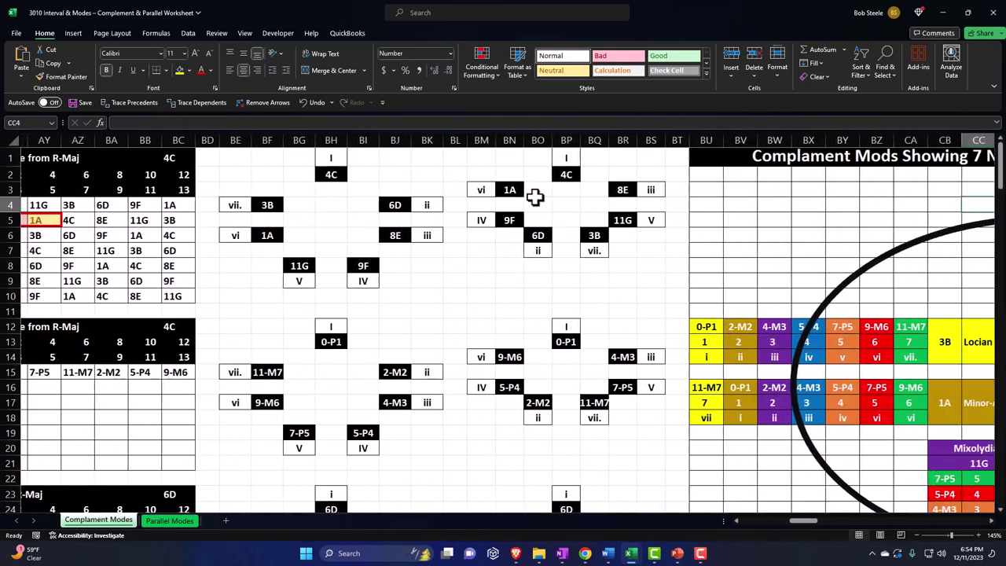
{"action": "key", "text": "Left"}
{"action": "key", "text": "Left"}
{"action": "key", "text": "Left"}
{"action": "key", "text": "Left"}
{"action": "key", "text": "Left"}
{"action": "key", "text": "Left"}
{"action": "key", "text": "Left"}
{"action": "key", "text": "Left"}
{"action": "key", "text": "Left"}
{"action": "key", "text": "Left"}
{"action": "key", "text": "Left"}
{"action": "key", "text": "Left"}
{"action": "key", "text": "Left"}
{"action": "key", "text": "Left"}
{"action": "key", "text": "Left"}
{"action": "key", "text": "Left"}
{"action": "key", "text": "Left"}
{"action": "key", "text": "Left"}
{"action": "key", "text": "Left"}
{"action": "key", "text": "Left"}
{"action": "key", "text": "Left"}
{"action": "key", "text": "Left"}
{"action": "key", "text": "Left"}
{"action": "key", "text": "Left"}
{"action": "key", "text": "Left"}
{"action": "key", "text": "Left"}
{"action": "key", "text": "Left"}
{"action": "key", "text": "Left"}
{"action": "key", "text": "Left"}
{"action": "key", "text": "Left"}
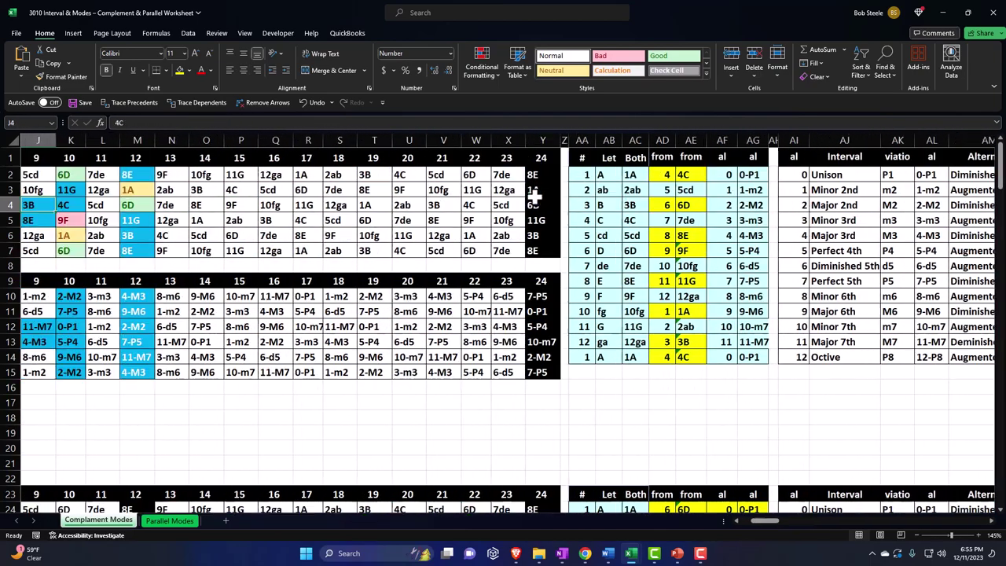
{"action": "key", "text": "Left"}
{"action": "key", "text": "Left"}
{"action": "key", "text": "Left"}
{"action": "key", "text": "Left"}
{"action": "key", "text": "Left"}
{"action": "key", "text": "Left"}
{"action": "key", "text": "Left"}
{"action": "key", "text": "Left"}
{"action": "key", "text": "Left"}
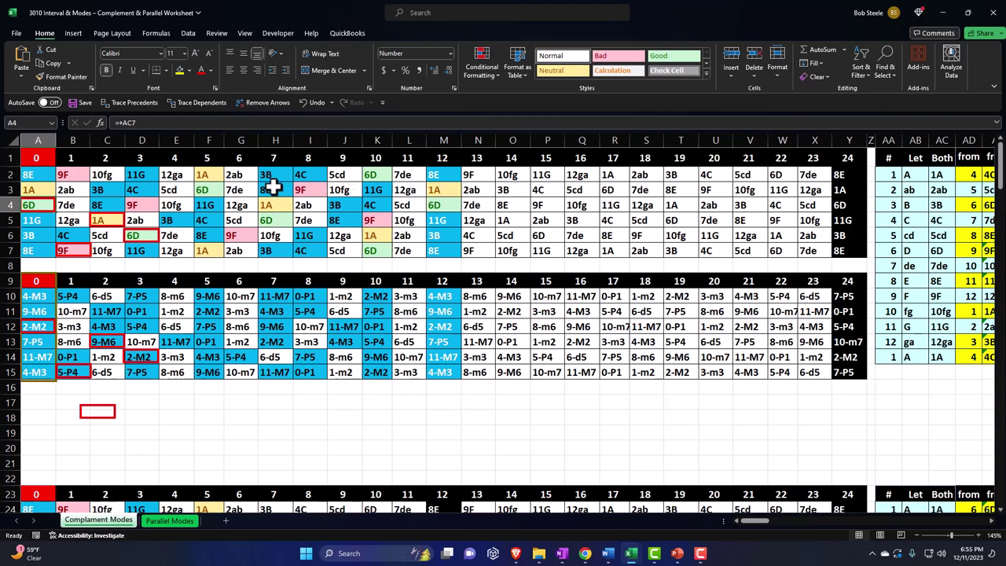
Add a new worksheet after Parallel Modes and give its tab a pale cyan colour from the standard colours.
{"action": "left_click", "coordinate": [226, 521]}
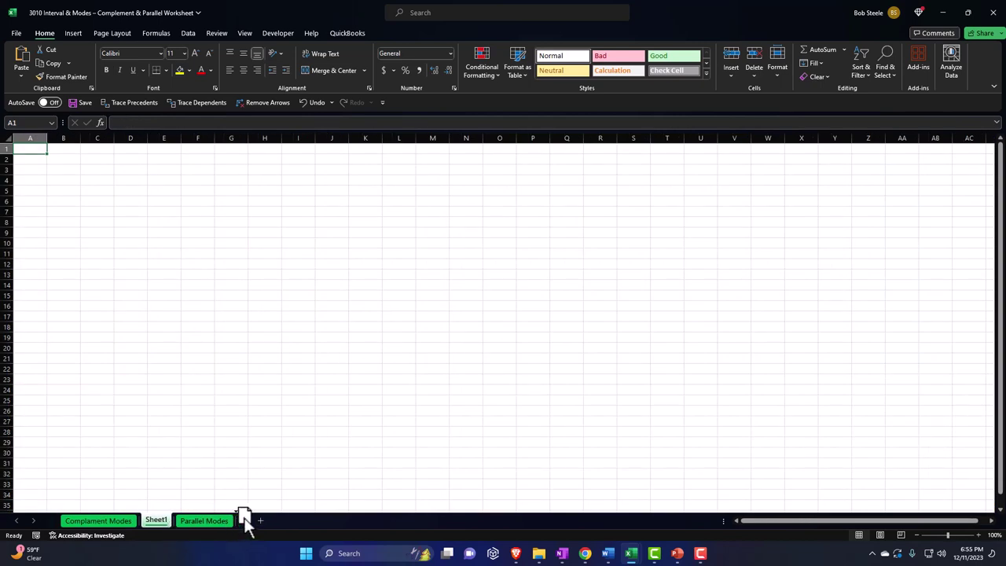
{"action": "left_click_drag", "start_coordinate": [243, 518], "coordinate": [247, 516]}
{"action": "right_click", "coordinate": [226, 520]}
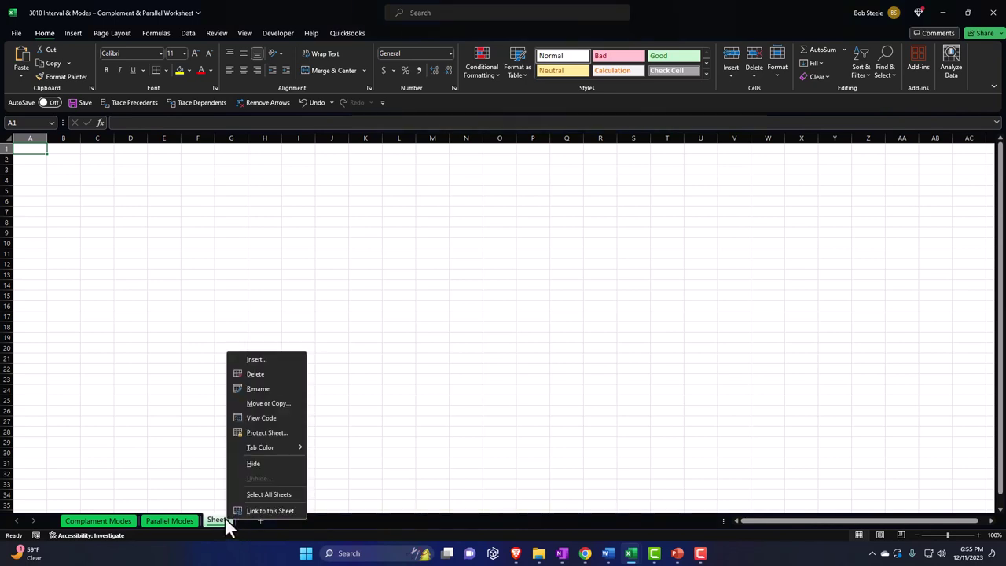
{"action": "mouse_move", "coordinate": [247, 447]}
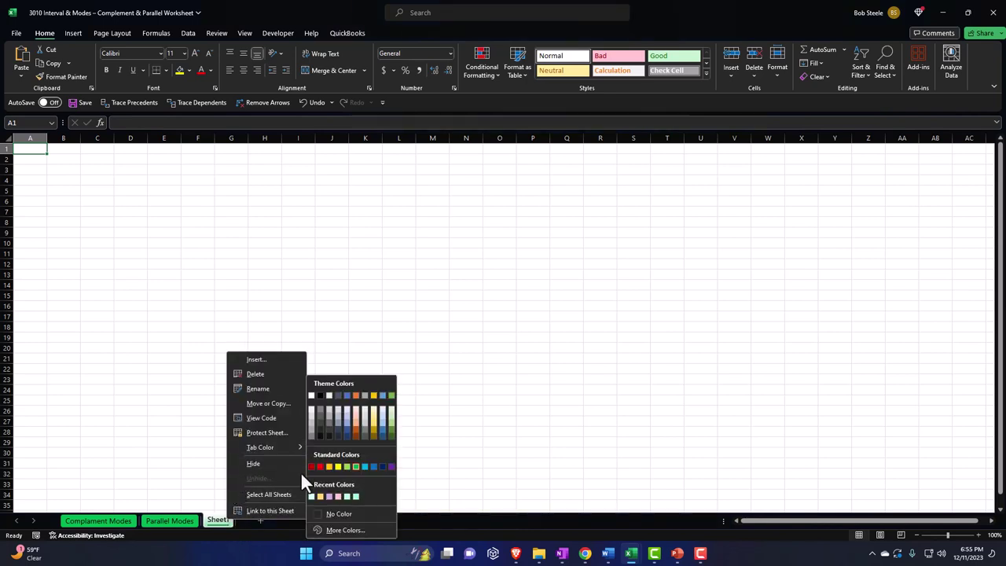
{"action": "left_click", "coordinate": [334, 531]}
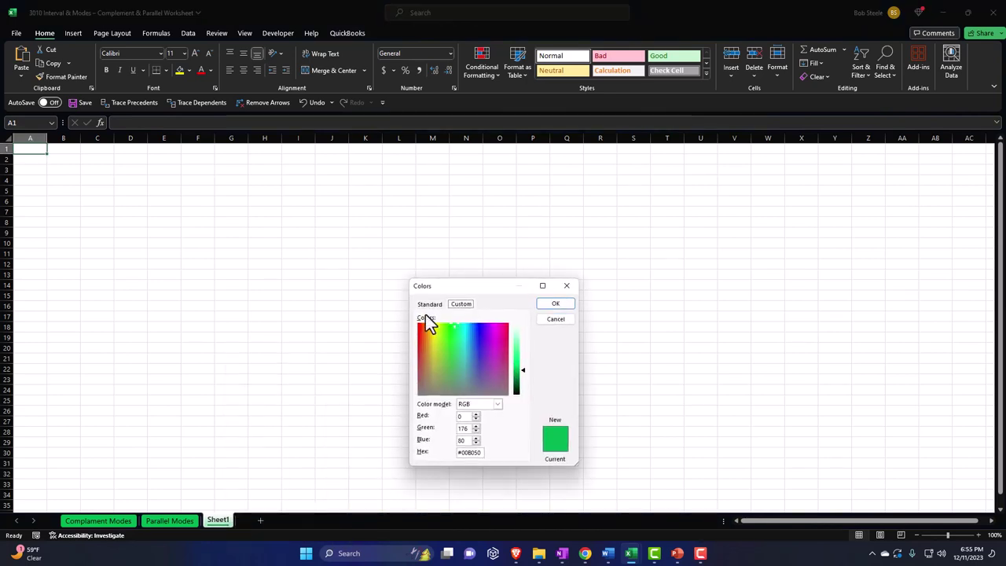
{"action": "left_click", "coordinate": [429, 305]}
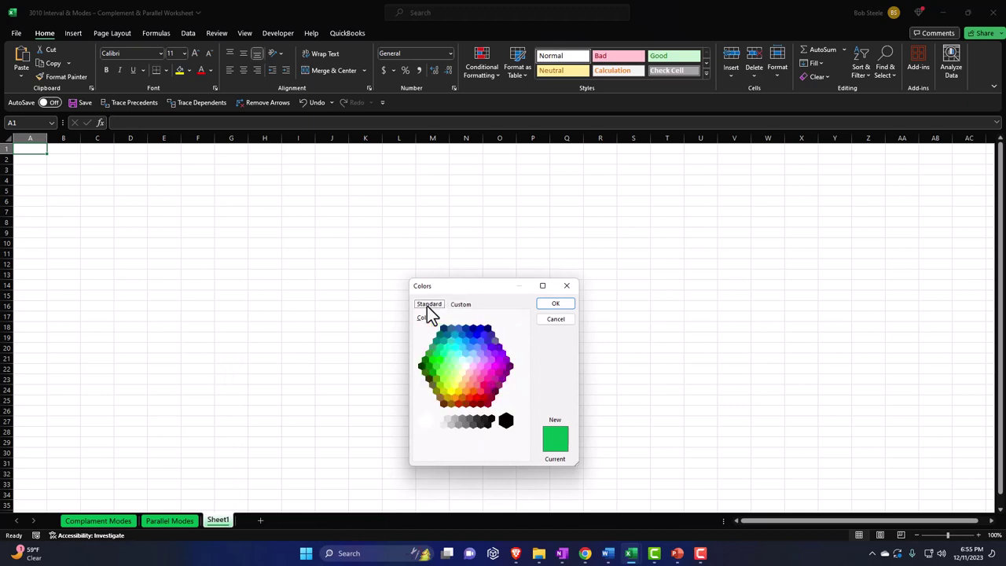
{"action": "left_click", "coordinate": [461, 361]}
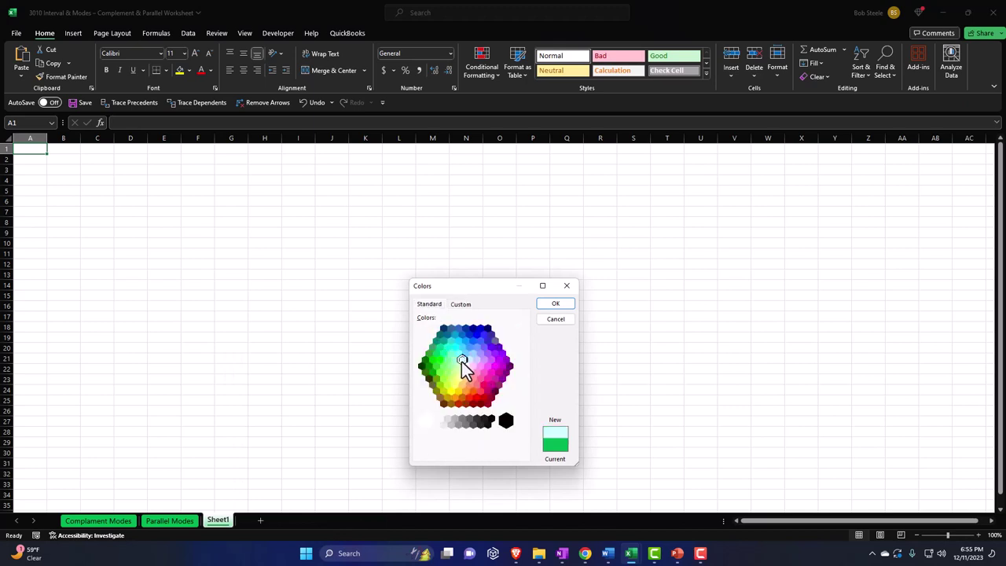
{"action": "left_click", "coordinate": [550, 306]}
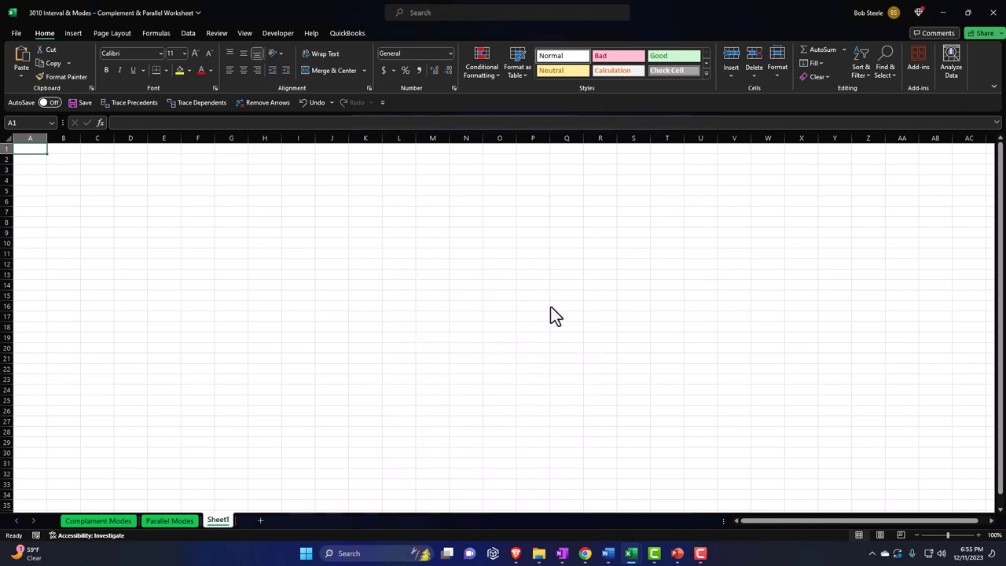
Rename the new worksheet as Pra Complement Modes.
{"action": "double_click", "coordinate": [226, 521]}
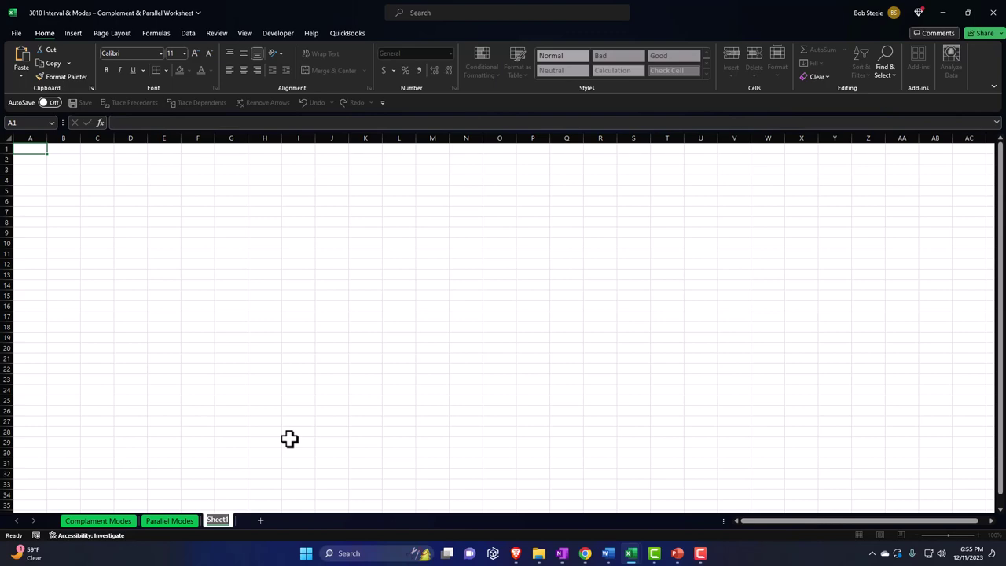
{"action": "type", "text": "Pra Complement Mo"}
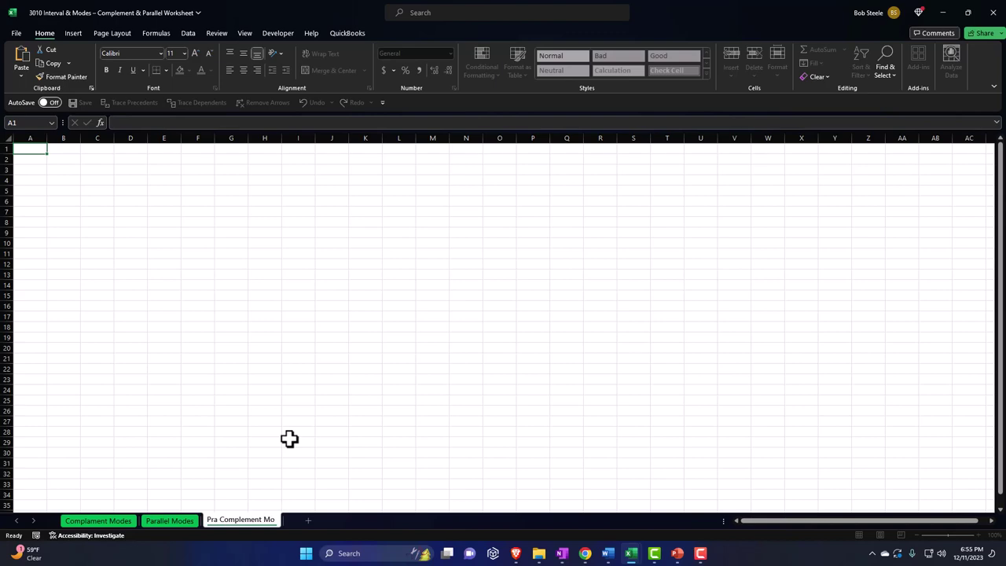
{"action": "type", "text": "des"}
{"action": "left_click", "coordinate": [289, 439]}
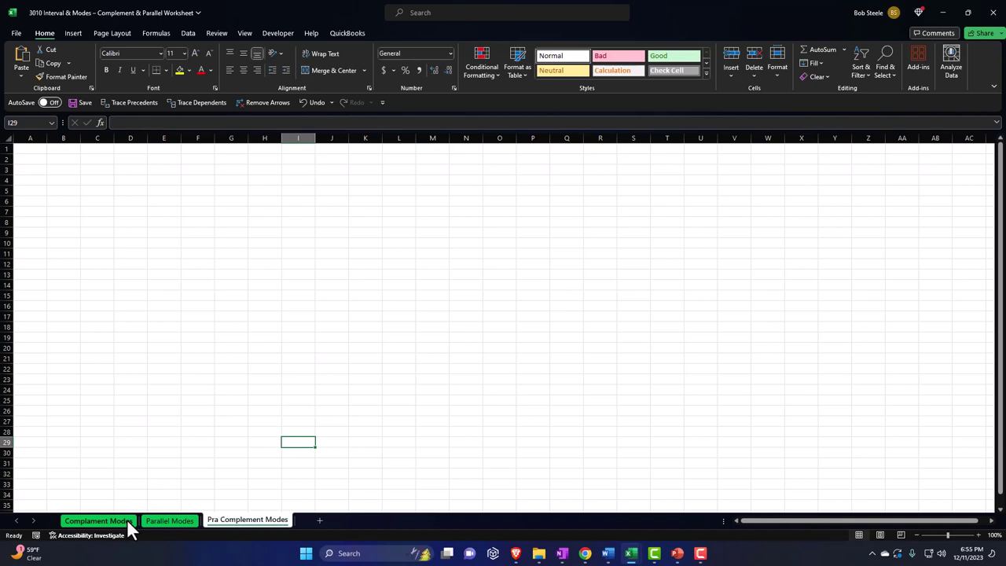
Choose the Currency number format for all cells of the sheet, with negative numbers in black parentheses.
{"action": "left_click", "coordinate": [61, 223]}
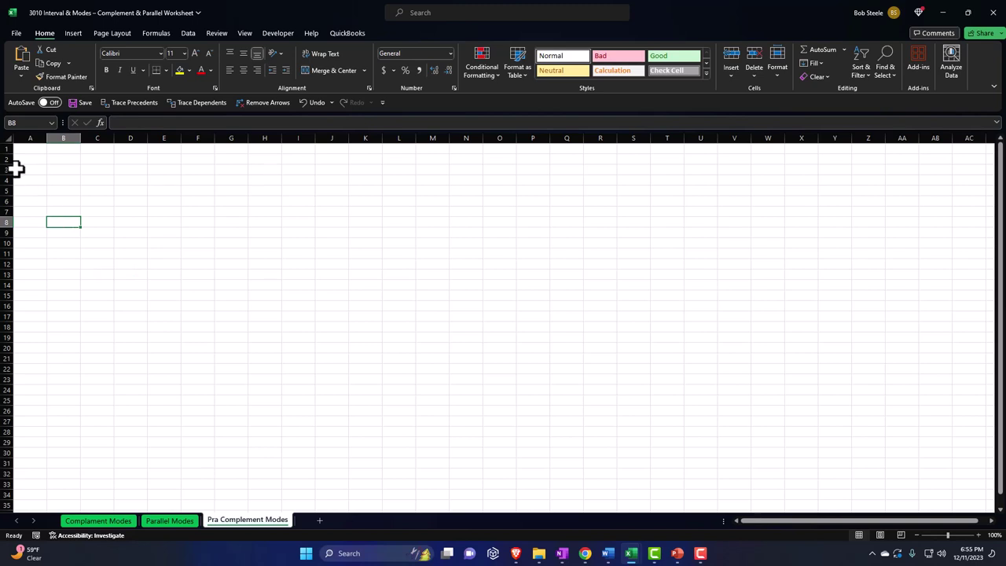
{"action": "left_click", "coordinate": [8, 137]}
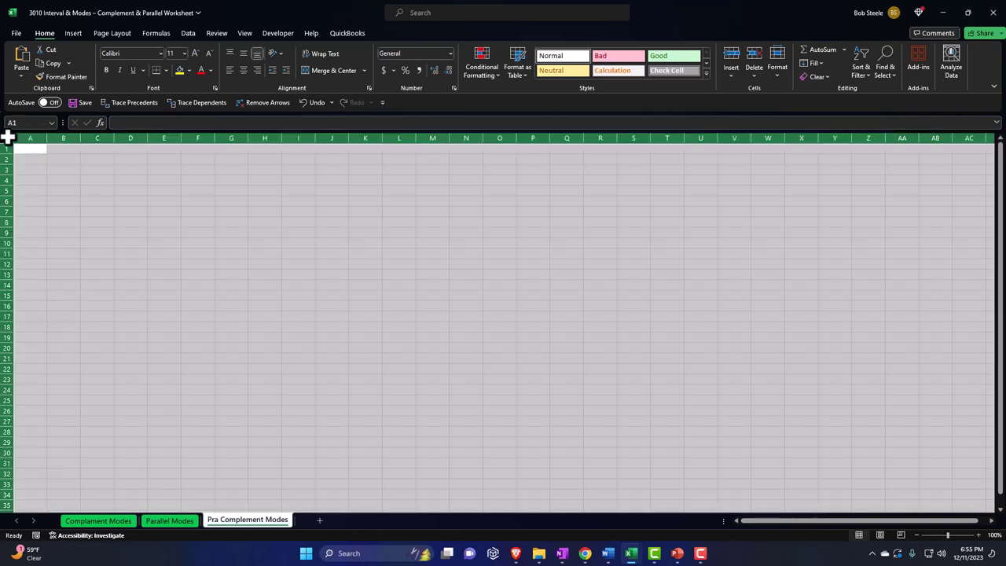
{"action": "right_click", "coordinate": [164, 214]}
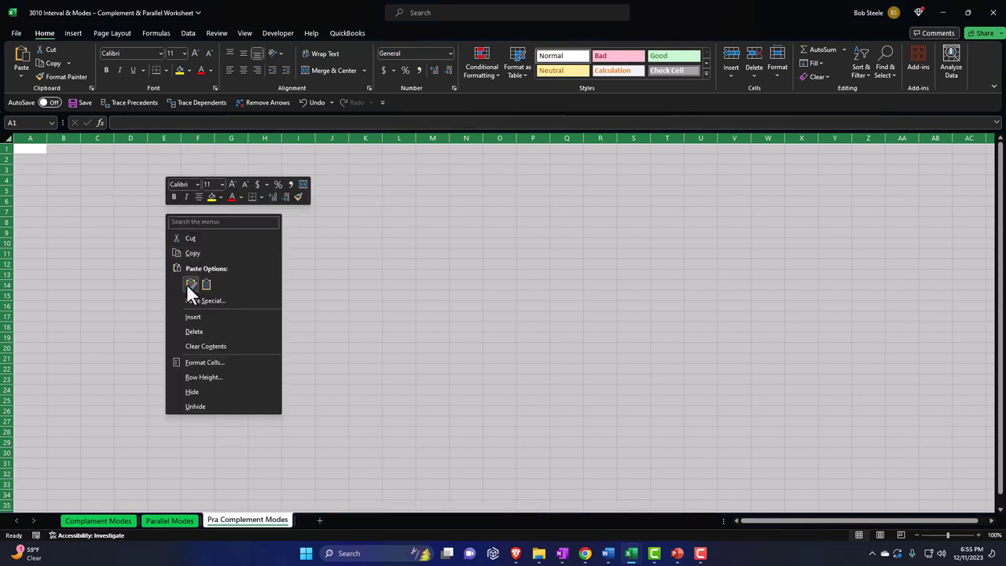
{"action": "left_click", "coordinate": [206, 362]}
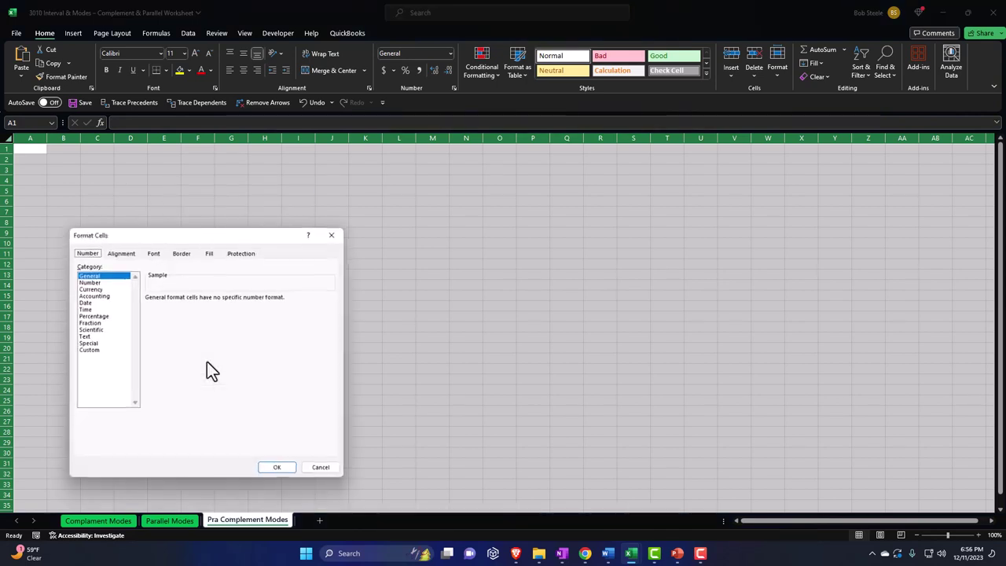
{"action": "left_click_drag", "start_coordinate": [171, 240], "coordinate": [395, 168]}
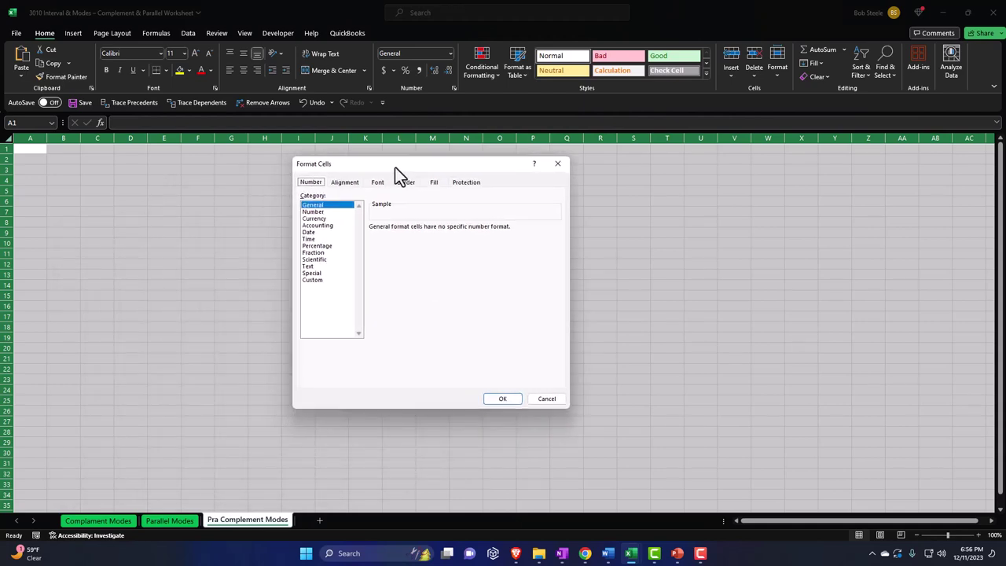
{"action": "left_click", "coordinate": [321, 219]}
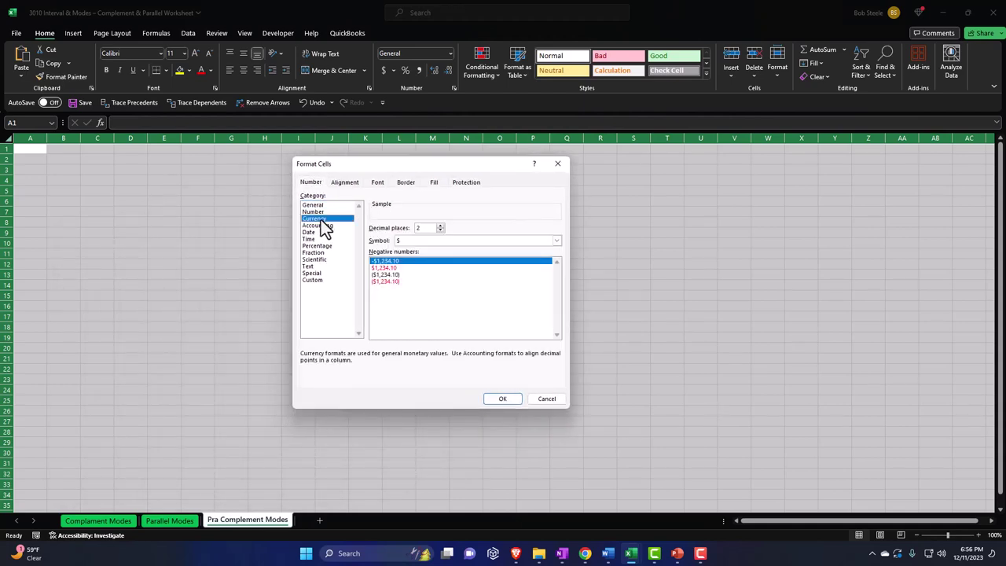
{"action": "left_click", "coordinate": [391, 283]}
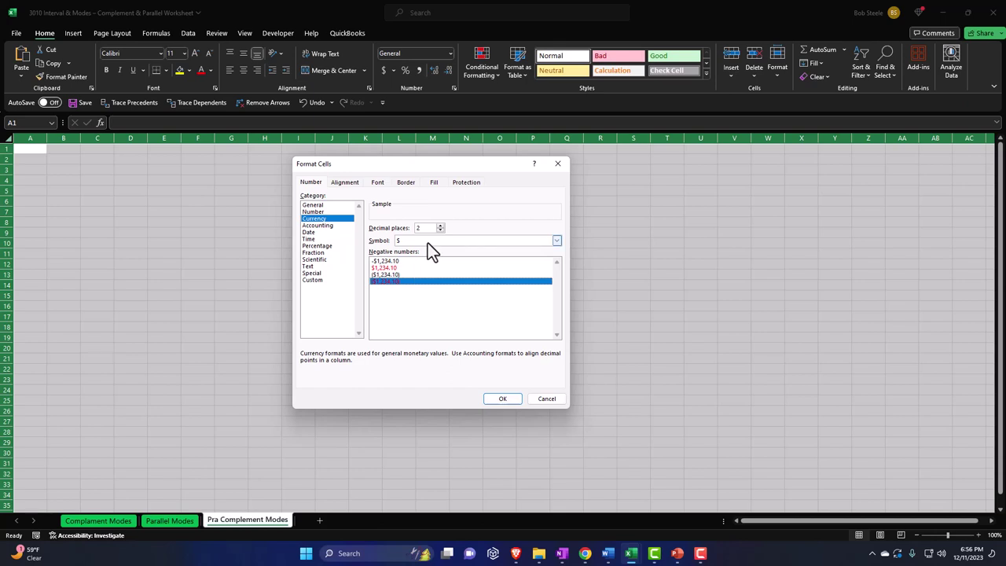
{"action": "left_click", "coordinate": [393, 275]}
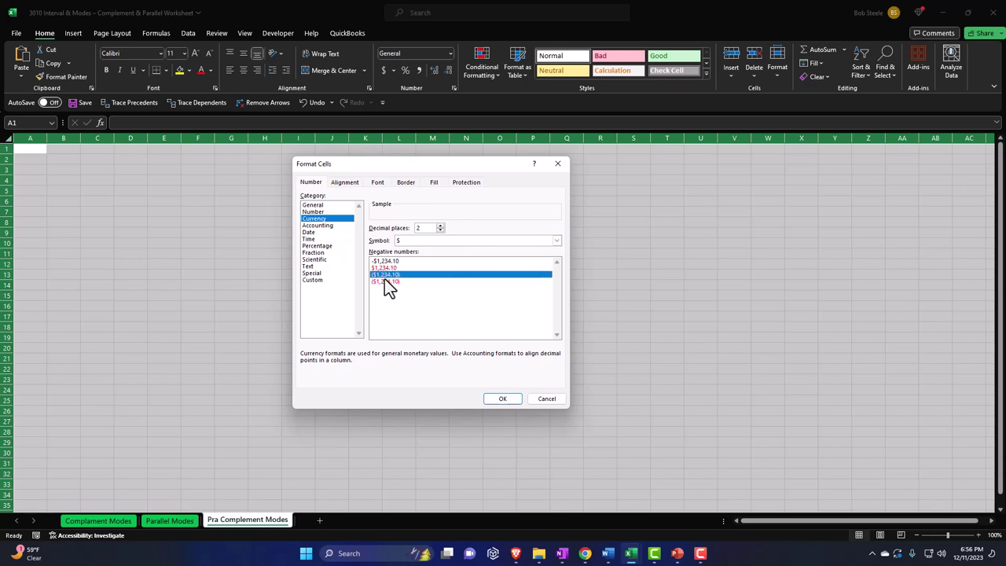
Set the currency symbol to None with 0 decimal places, and apply the number format to the whole sheet in bold.
{"action": "left_click", "coordinate": [433, 243]}
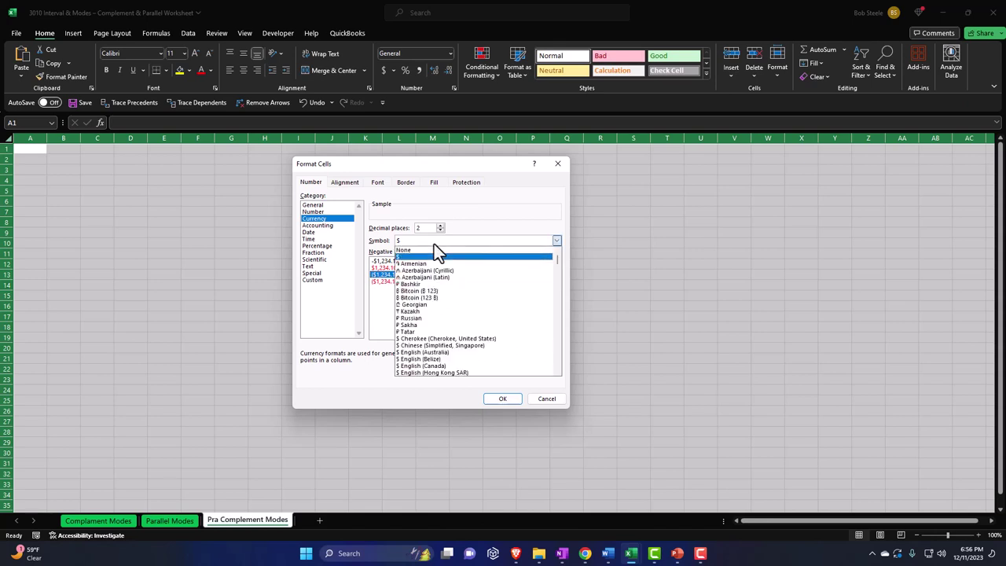
{"action": "left_click", "coordinate": [431, 249]}
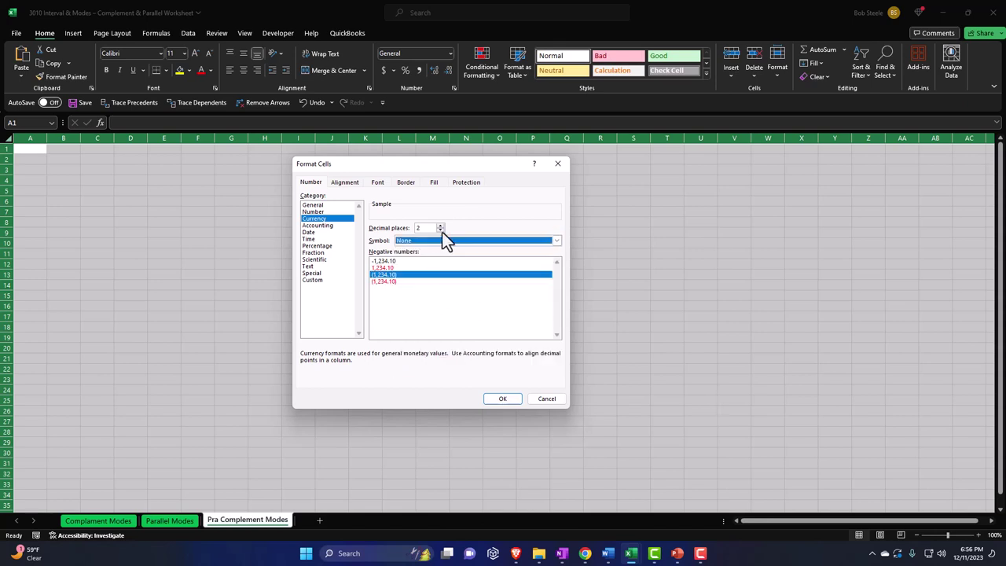
{"action": "left_click", "coordinate": [441, 230]}
{"action": "left_click", "coordinate": [441, 230]}
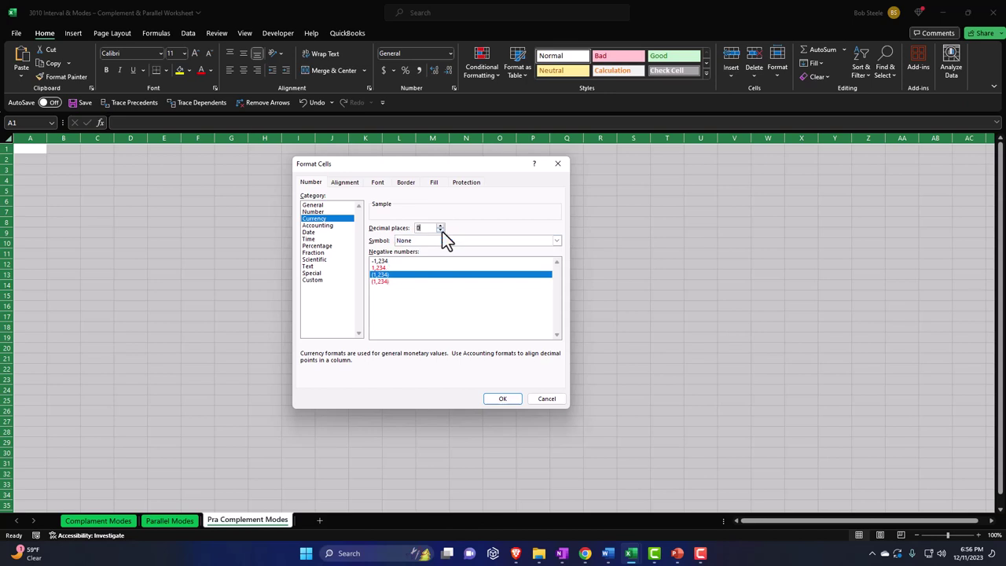
{"action": "left_click", "coordinate": [501, 398]}
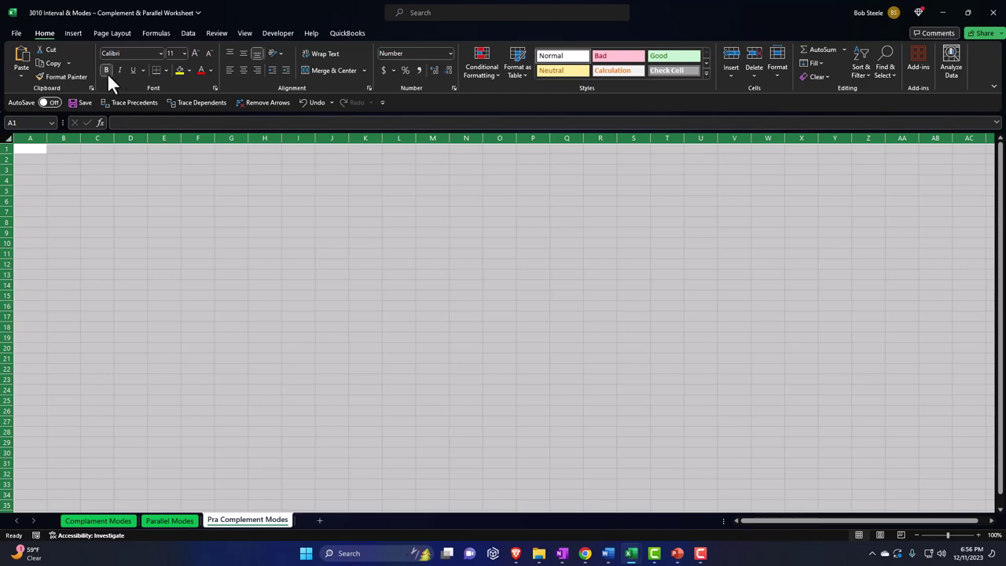
Enter # as the column header in cell A1.
{"action": "scroll", "coordinate": [118, 242], "scroll_direction": "up", "scroll_amount": 6, "text": "ctrl"}
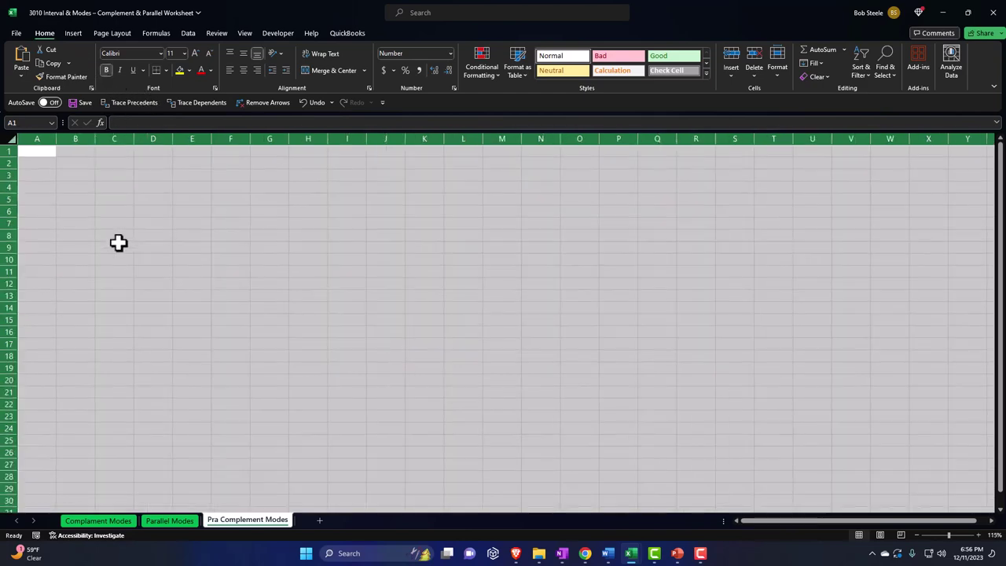
{"action": "scroll", "coordinate": [121, 243], "scroll_direction": "up", "scroll_amount": 5, "text": "ctrl"}
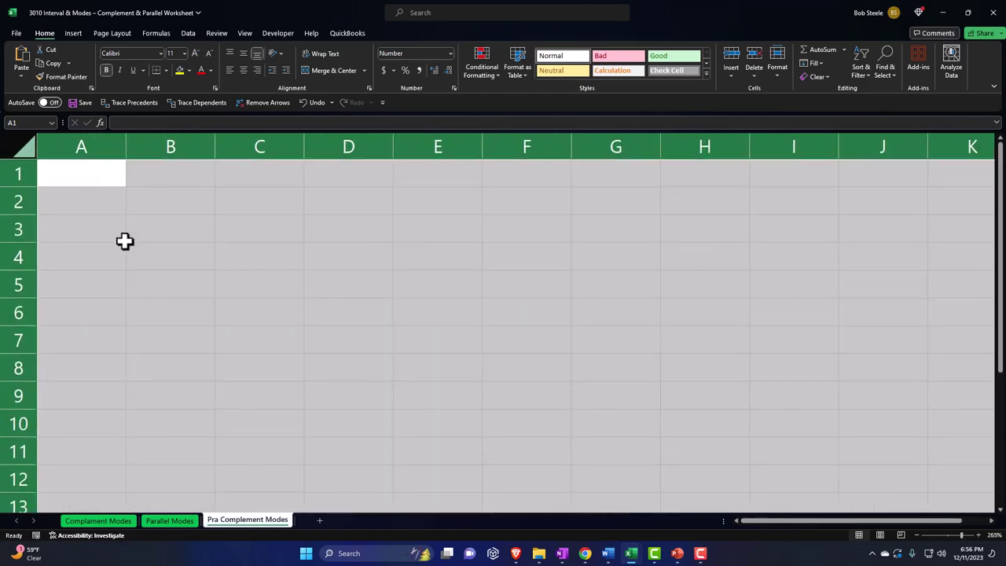
{"action": "left_click", "coordinate": [124, 239]}
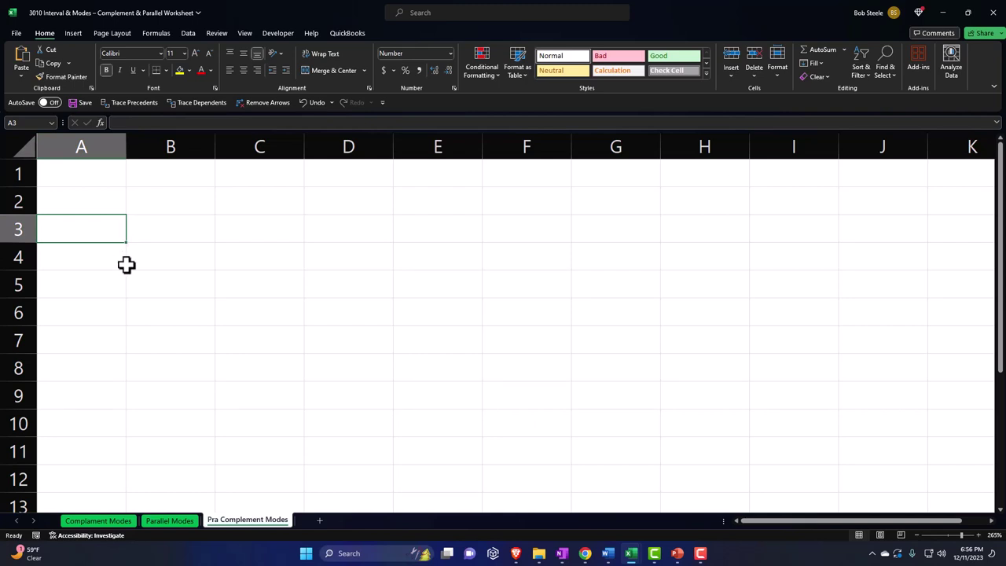
{"action": "key", "text": "Up"}
{"action": "key", "text": "Up"}
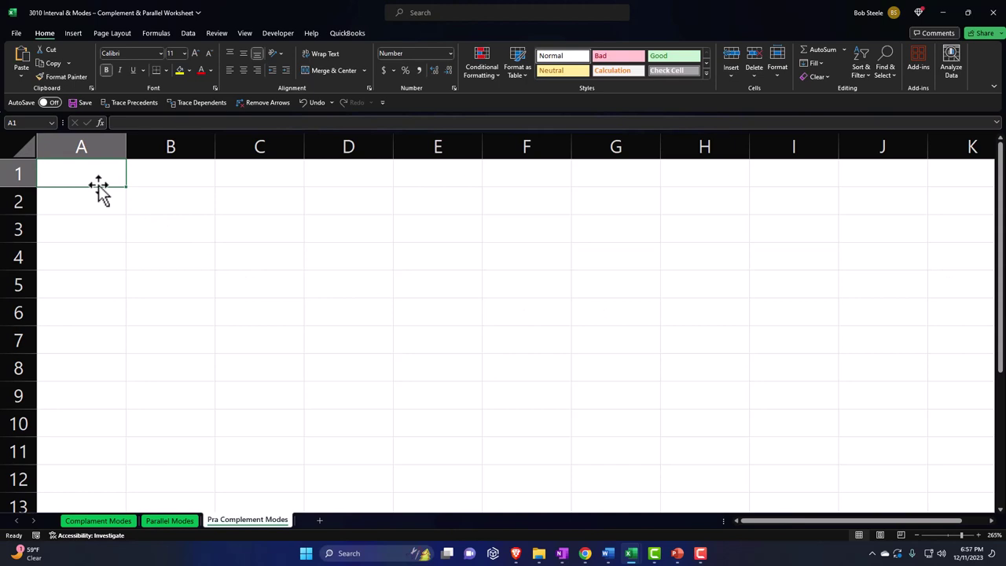
{"action": "type", "text": "#"}
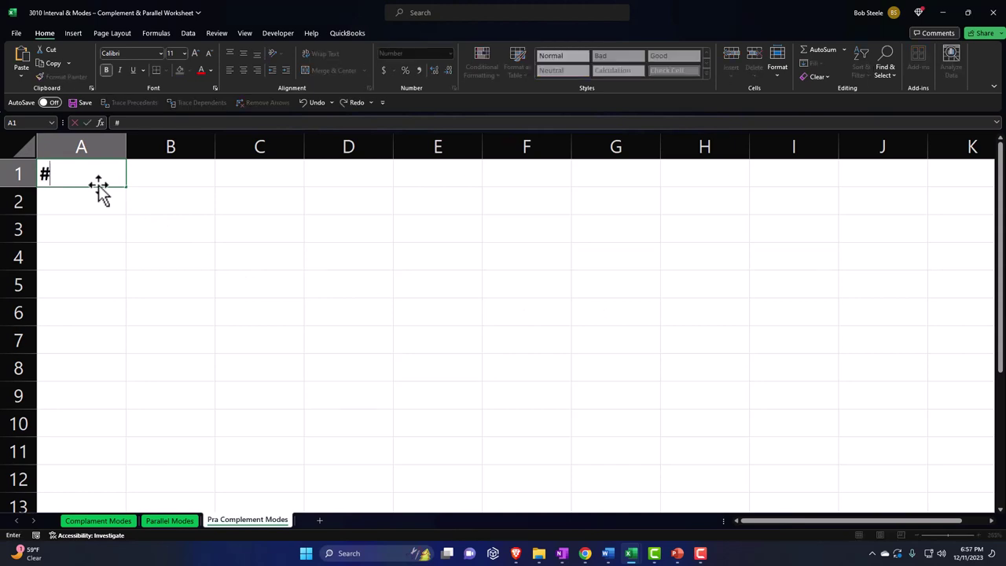
{"action": "key", "text": "Return"}
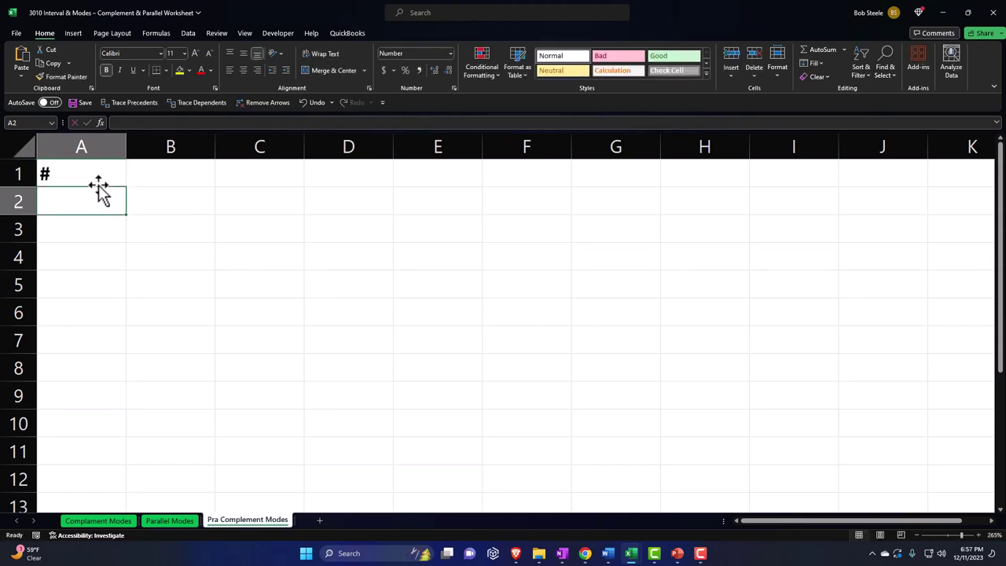
Number the rows from 1 to 12 in cells A2 to A13, filling the series from the first two values.
{"action": "type", "text": "1"}
{"action": "key", "text": "Return"}
{"action": "type", "text": "2"}
{"action": "key", "text": "Return"}
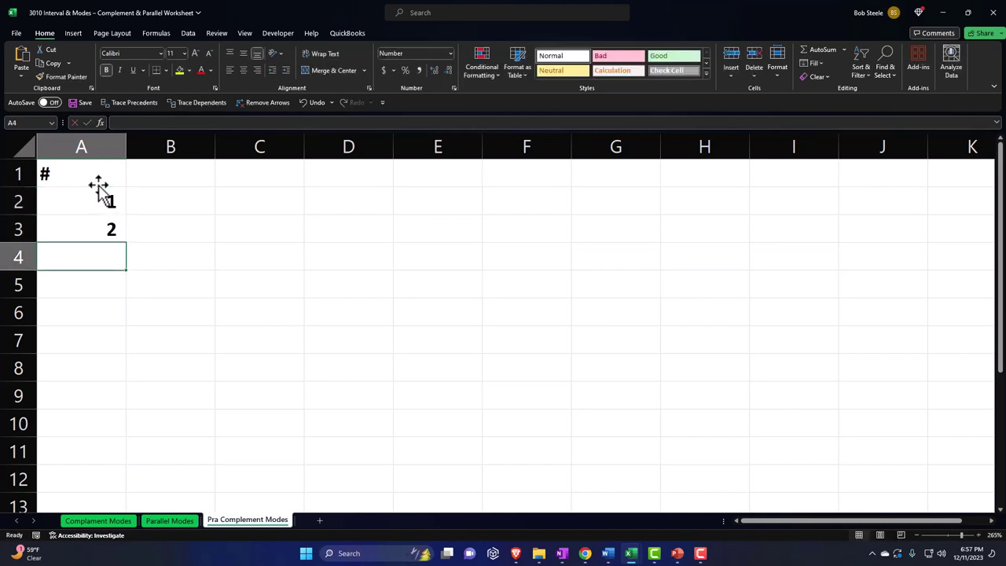
{"action": "left_click", "coordinate": [113, 203]}
{"action": "left_click_drag", "start_coordinate": [113, 203], "coordinate": [116, 512]}
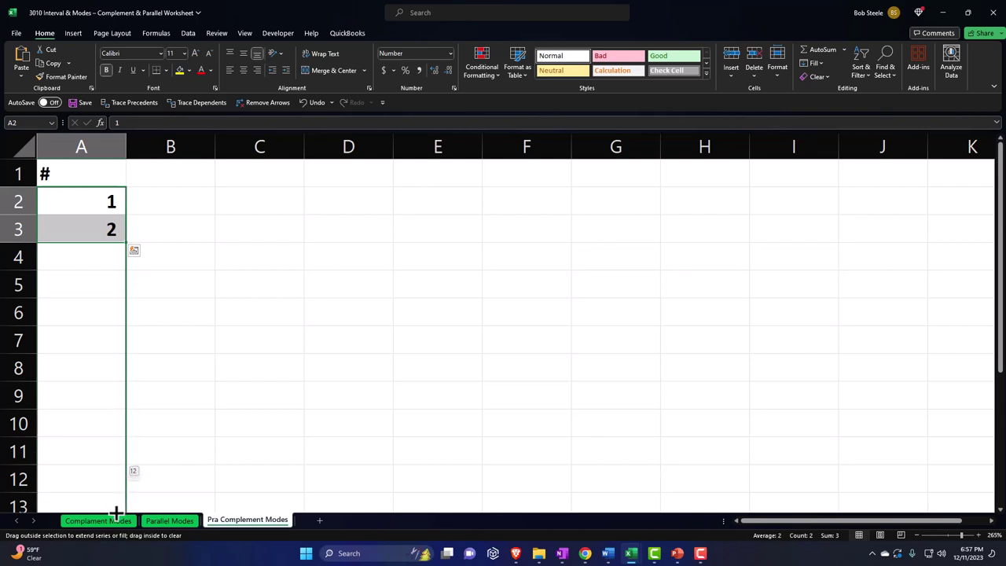
{"action": "left_click_drag", "start_coordinate": [116, 514], "coordinate": [115, 514]}
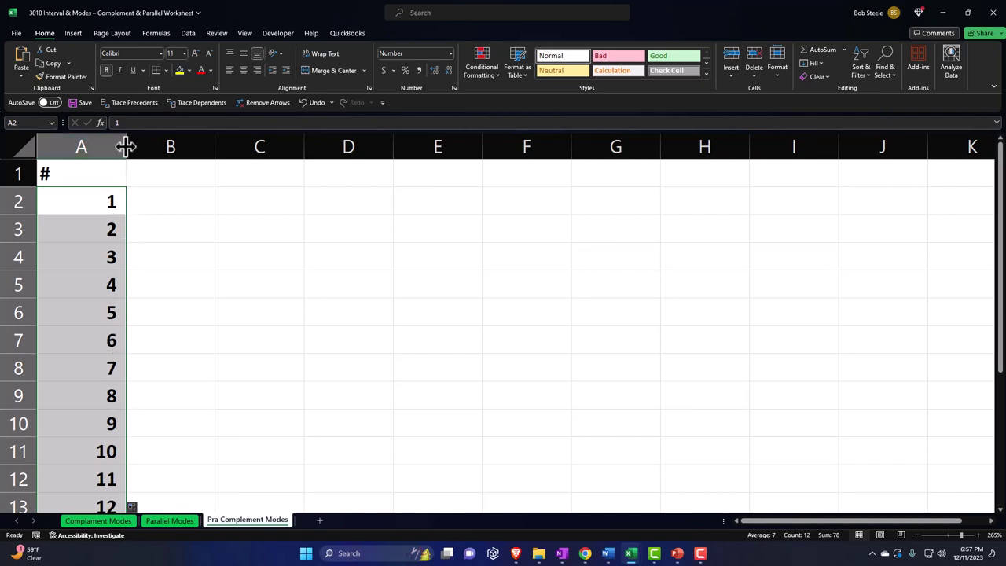
Narrow column A to about a third of its width and give its # header a black fill with centred white text.
{"action": "left_click_drag", "start_coordinate": [126, 146], "coordinate": [67, 149]}
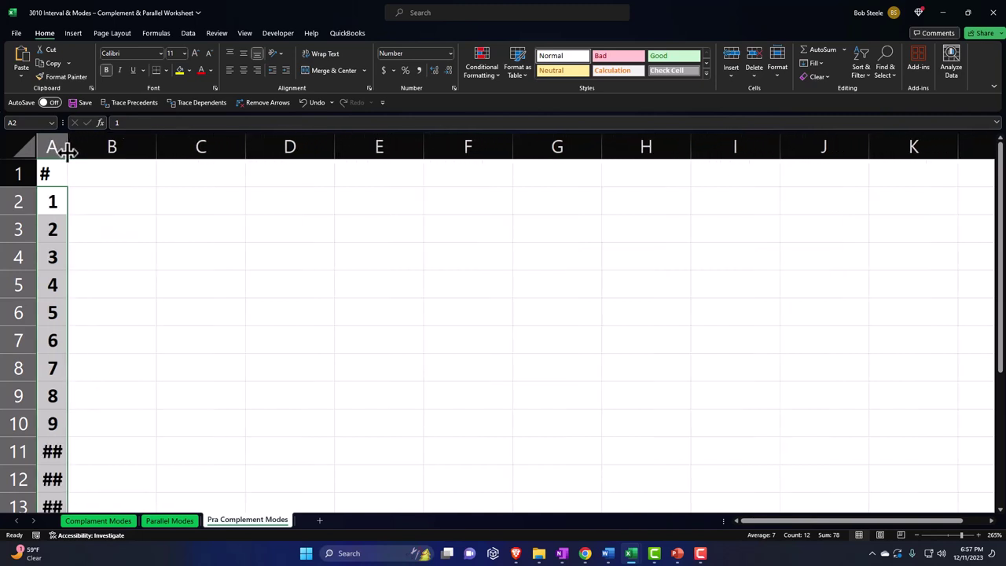
{"action": "left_click", "coordinate": [55, 171]}
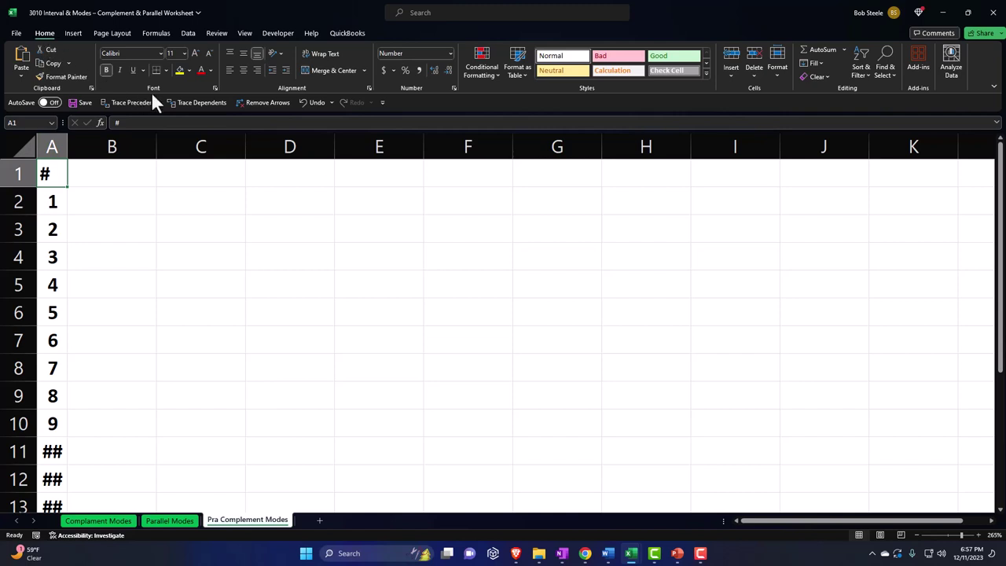
{"action": "left_click", "coordinate": [192, 69]}
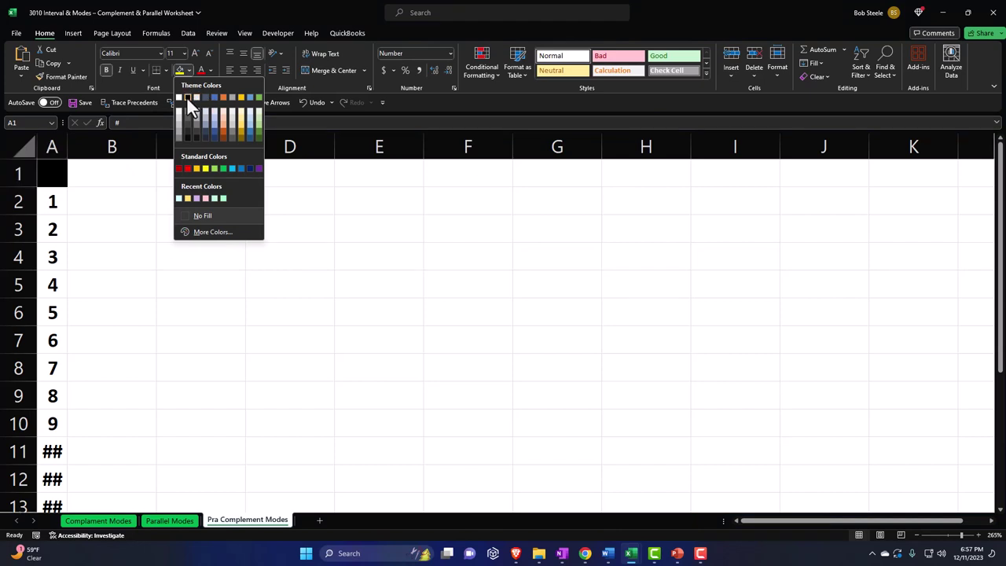
{"action": "left_click", "coordinate": [187, 96]}
{"action": "left_click", "coordinate": [210, 69]}
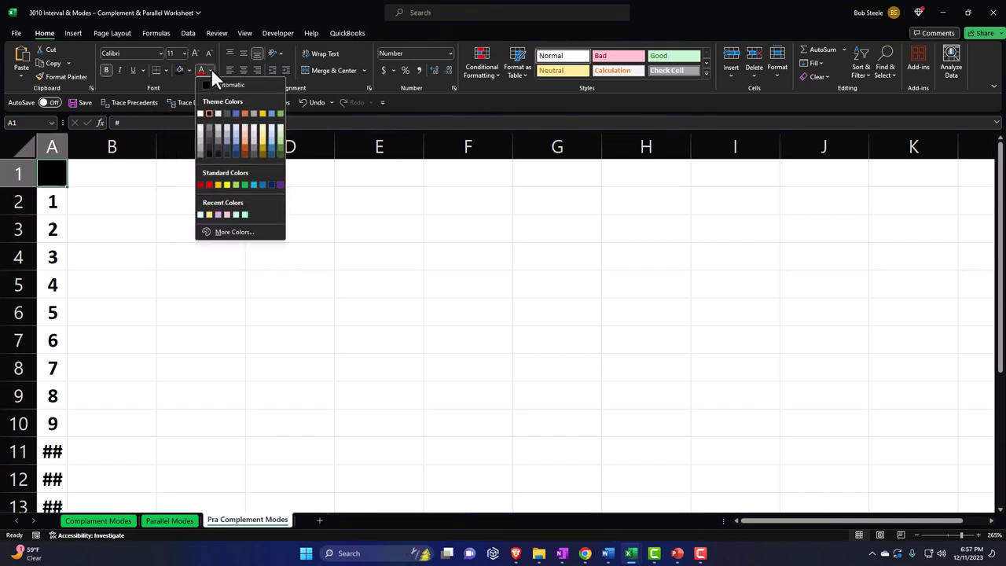
{"action": "left_click", "coordinate": [218, 114]}
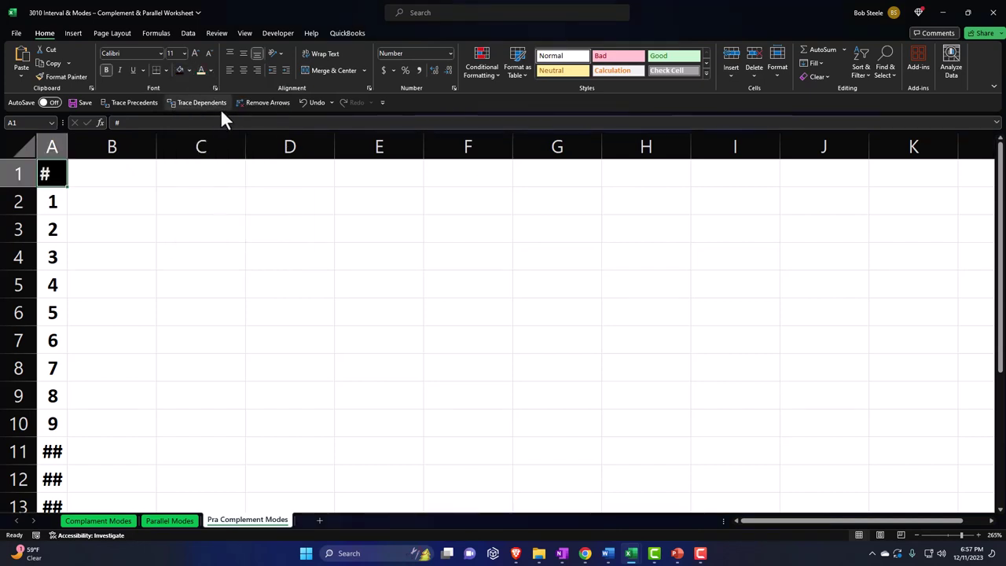
{"action": "left_click", "coordinate": [244, 70]}
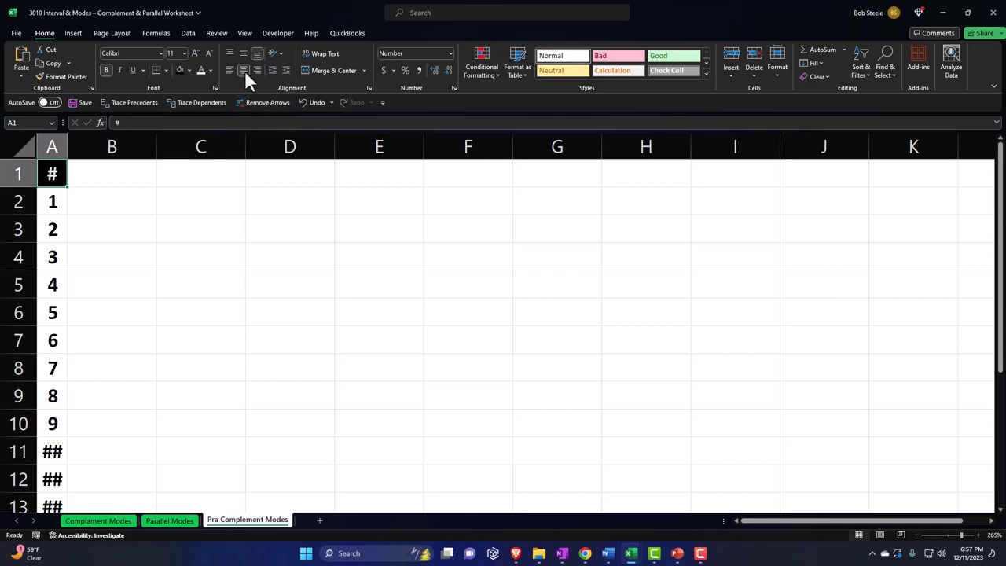
Add the header Letter in cell B1 and format it with a black fill and centred white text.
{"action": "left_click", "coordinate": [133, 178]}
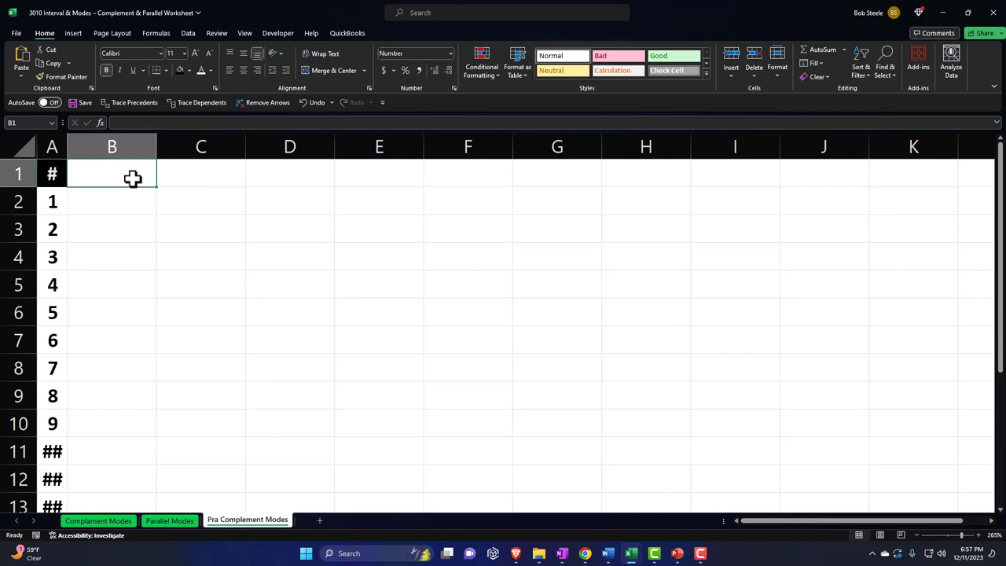
{"action": "type", "text": "Let"}
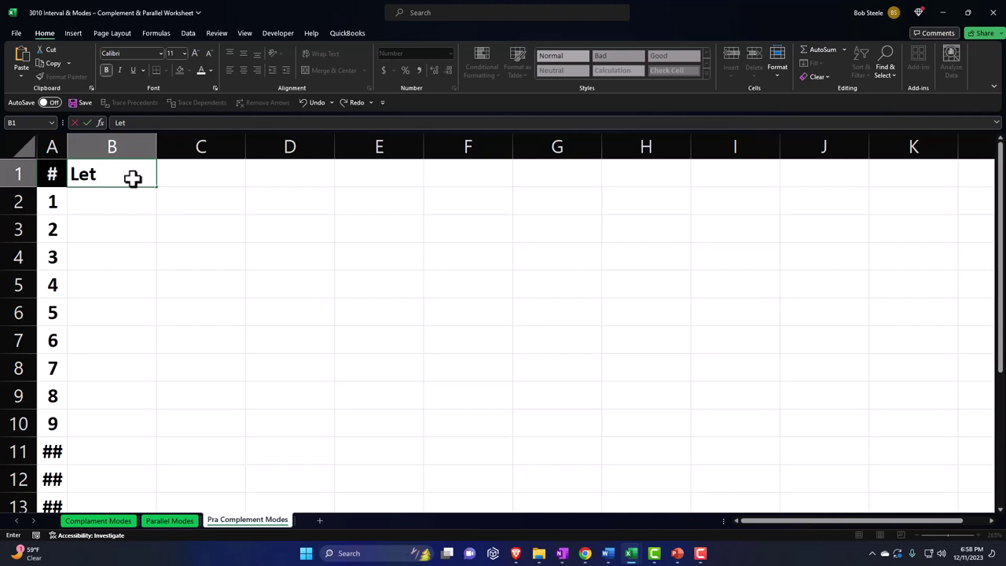
{"action": "type", "text": "ter"}
{"action": "key", "text": "Return"}
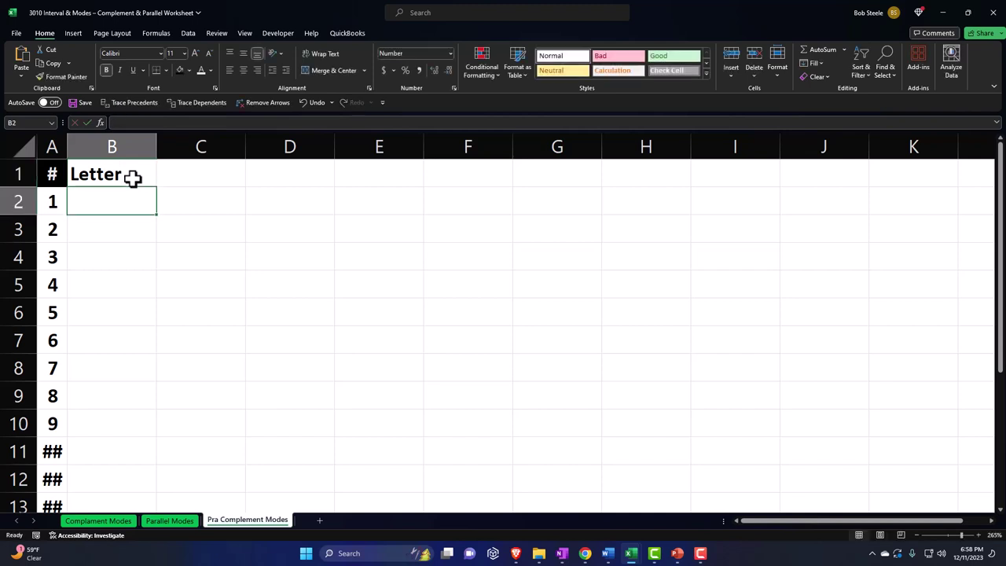
{"action": "left_click", "coordinate": [132, 178]}
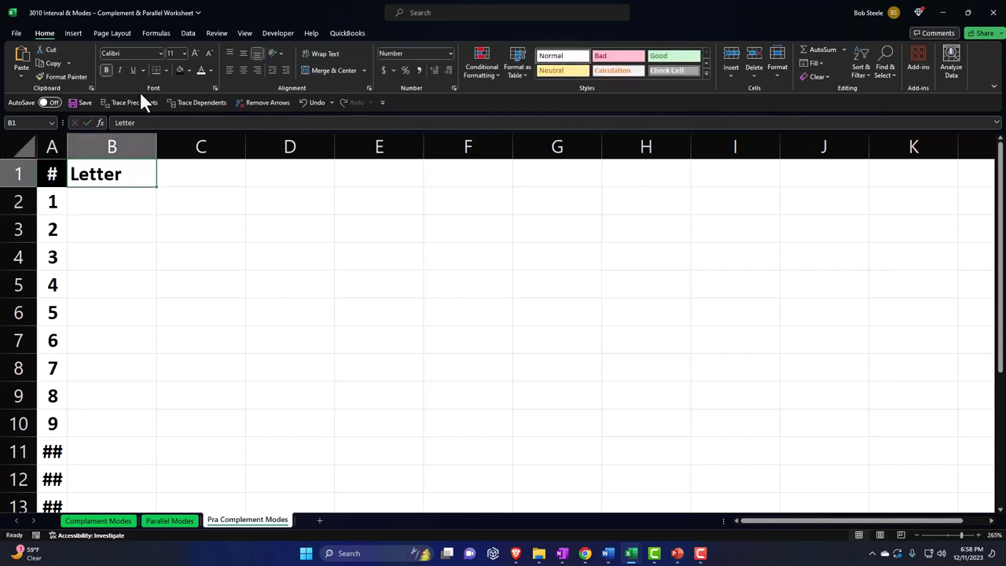
{"action": "left_click", "coordinate": [180, 73]}
{"action": "left_click", "coordinate": [199, 72]}
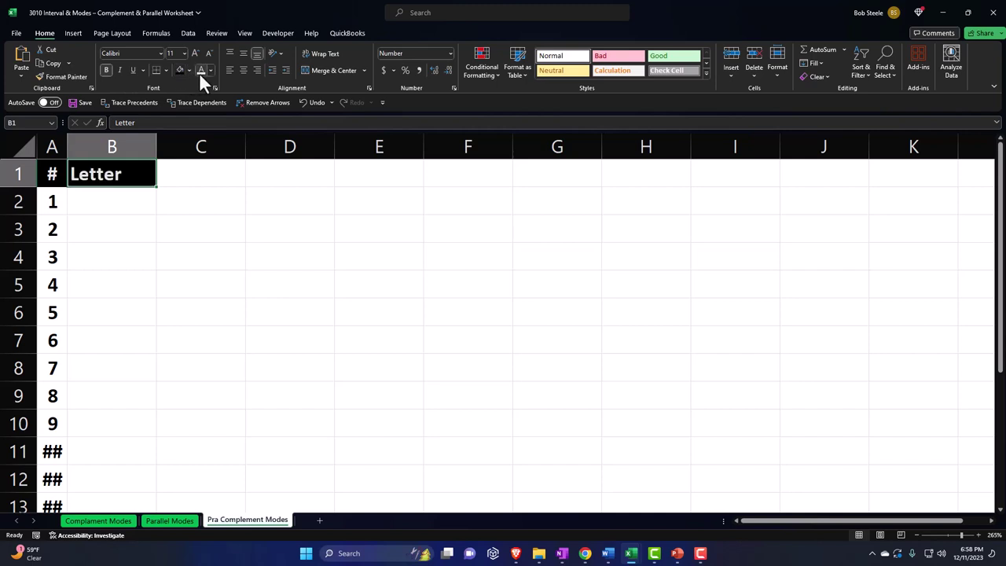
{"action": "left_click", "coordinate": [240, 70]}
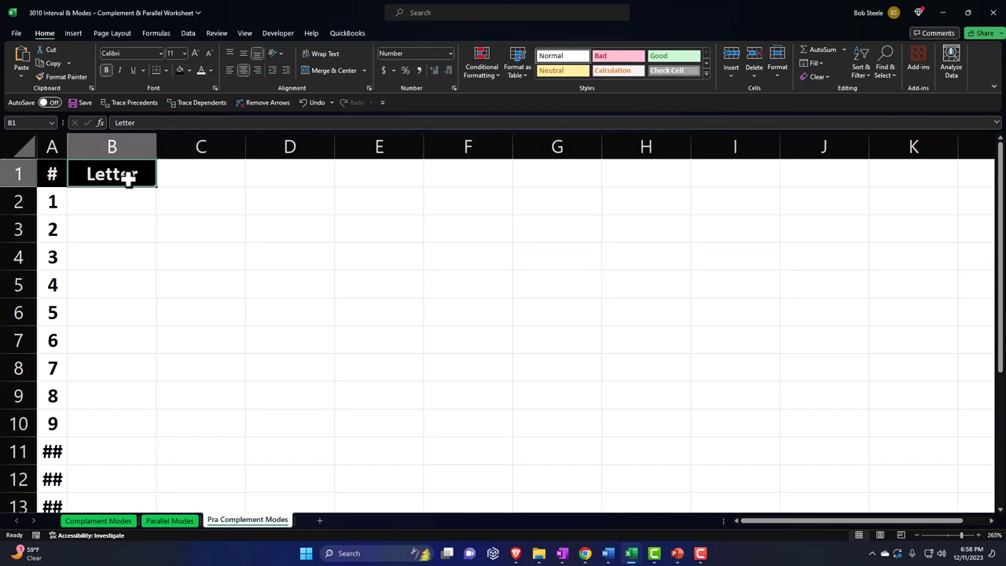
Enter the note A in cell B2 and widen column A slightly so its two-digit numbers fit.
{"action": "left_click", "coordinate": [112, 198]}
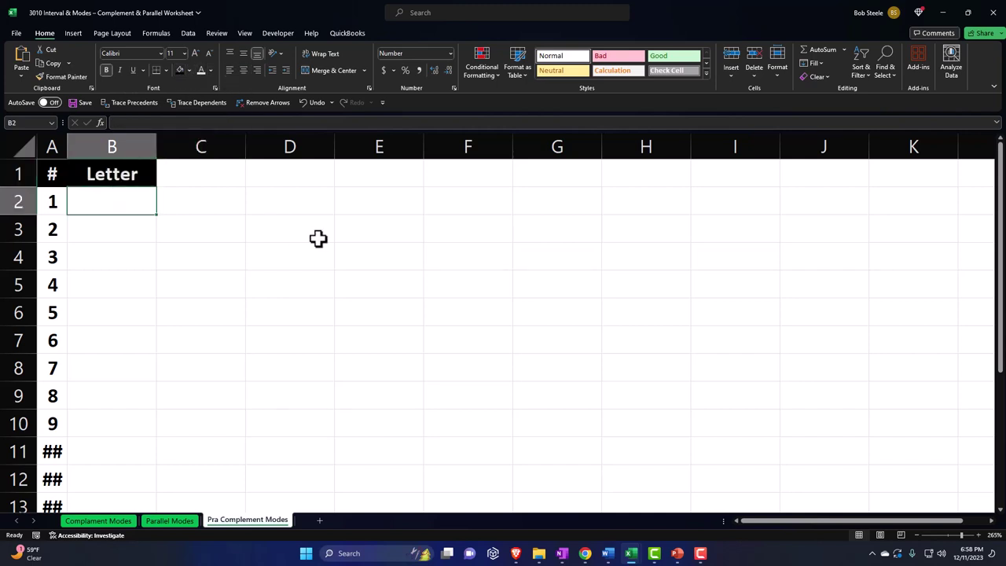
{"action": "type", "text": "a"}
{"action": "key", "text": "BackSpace"}
{"action": "type", "text": "A"}
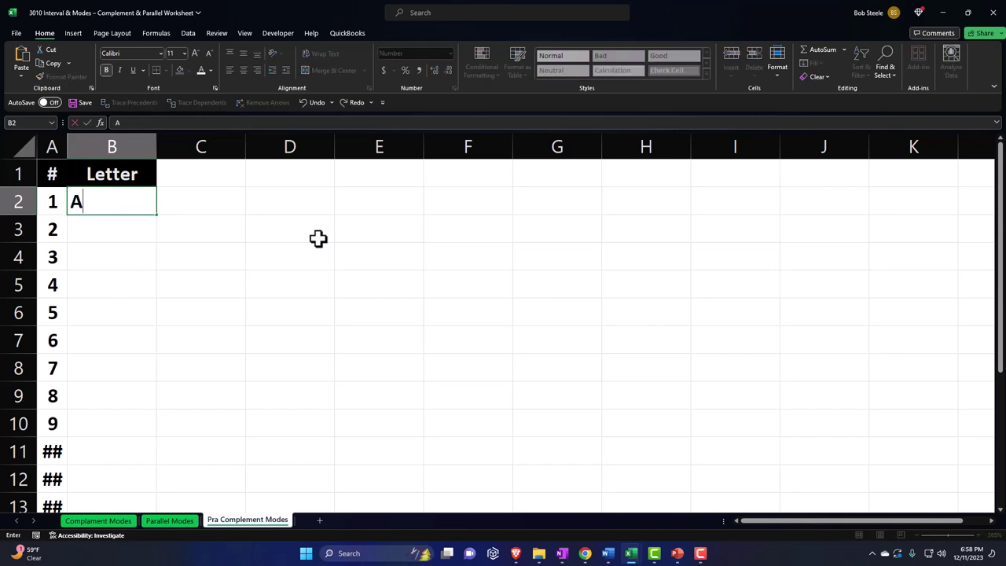
{"action": "key", "text": "Return"}
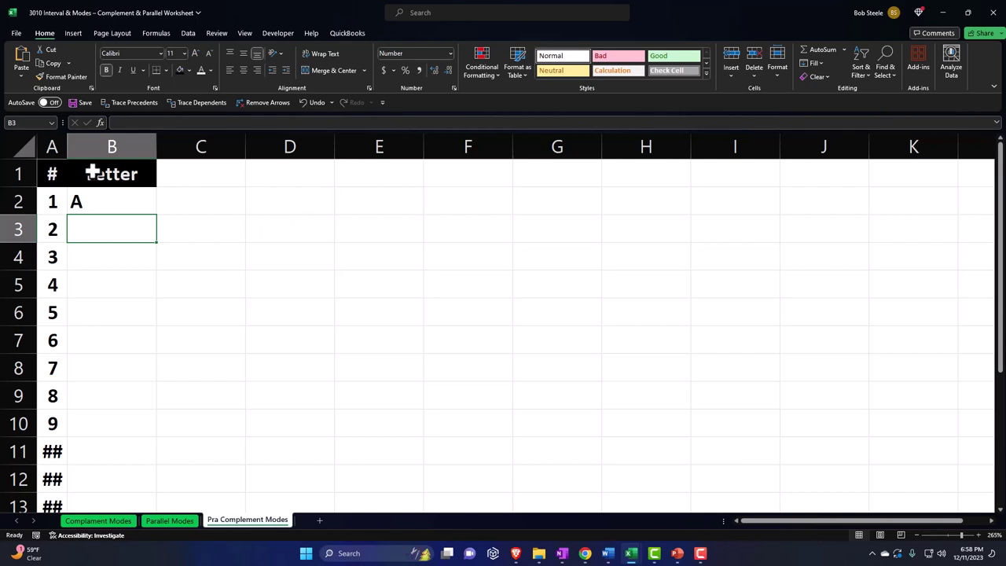
{"action": "left_click_drag", "start_coordinate": [68, 147], "coordinate": [73, 148]}
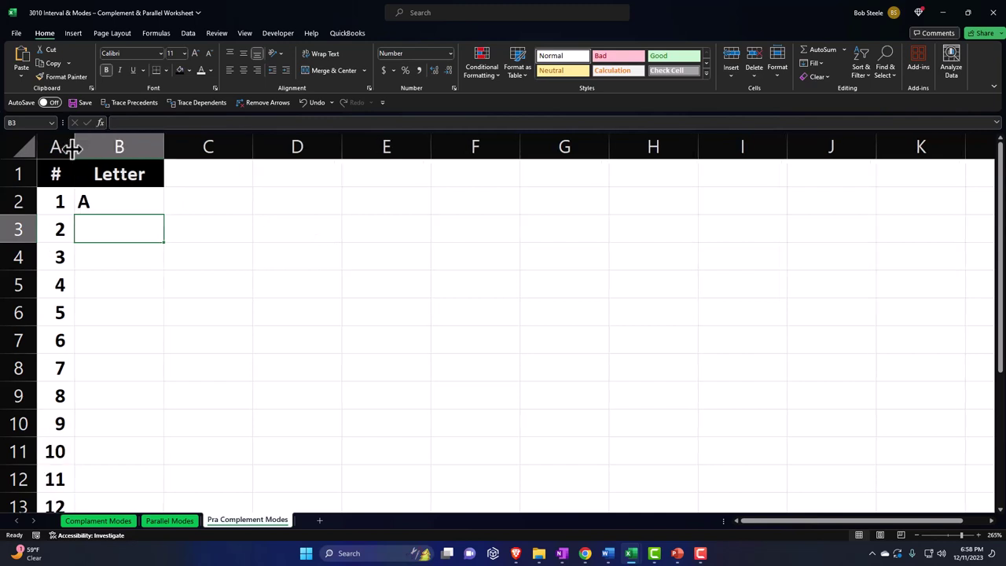
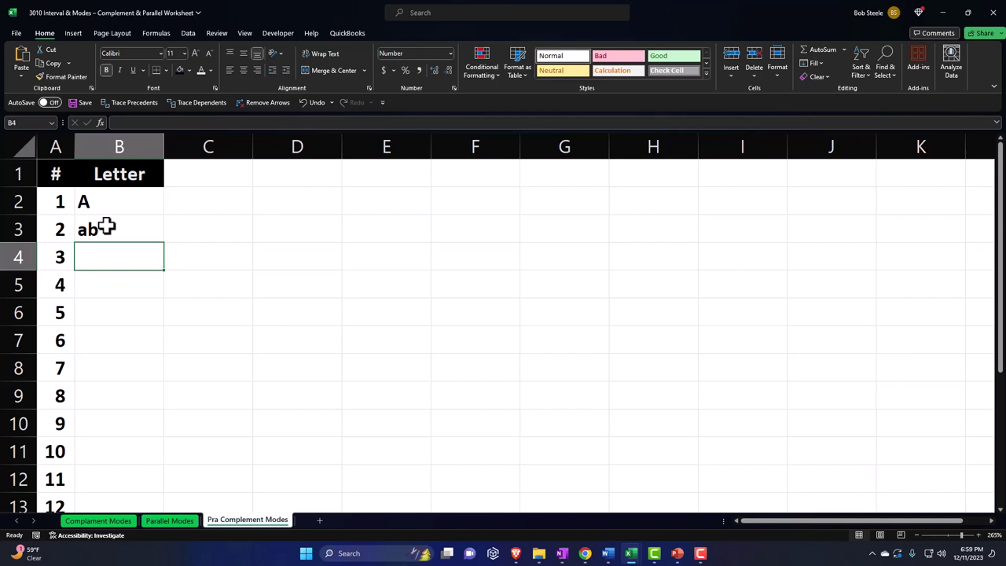
Continue the note letters in cells B4 to B7 with B, C, cd and D.
{"action": "type", "text": "B"}
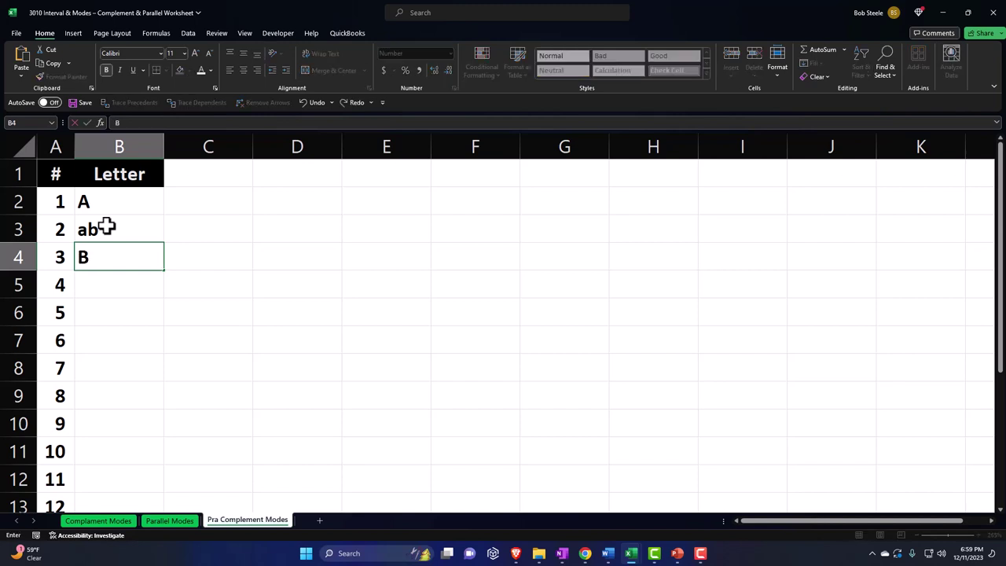
{"action": "key", "text": "Return"}
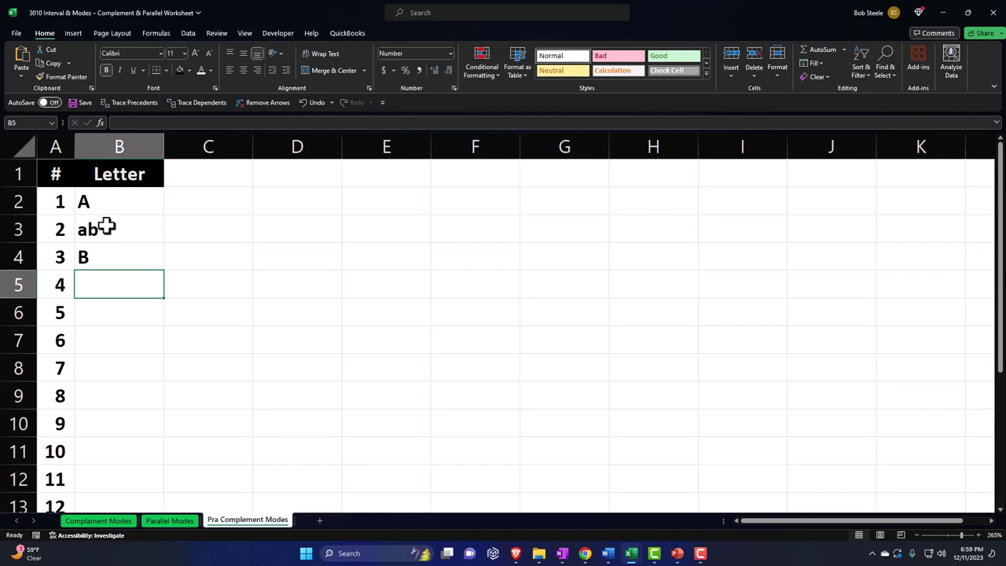
{"action": "type", "text": "C"}
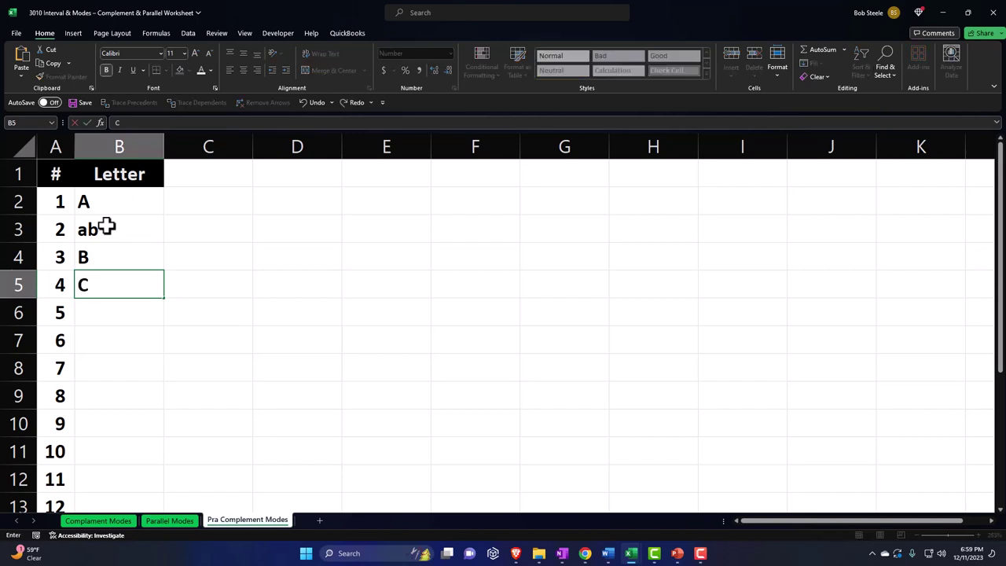
{"action": "key", "text": "Return"}
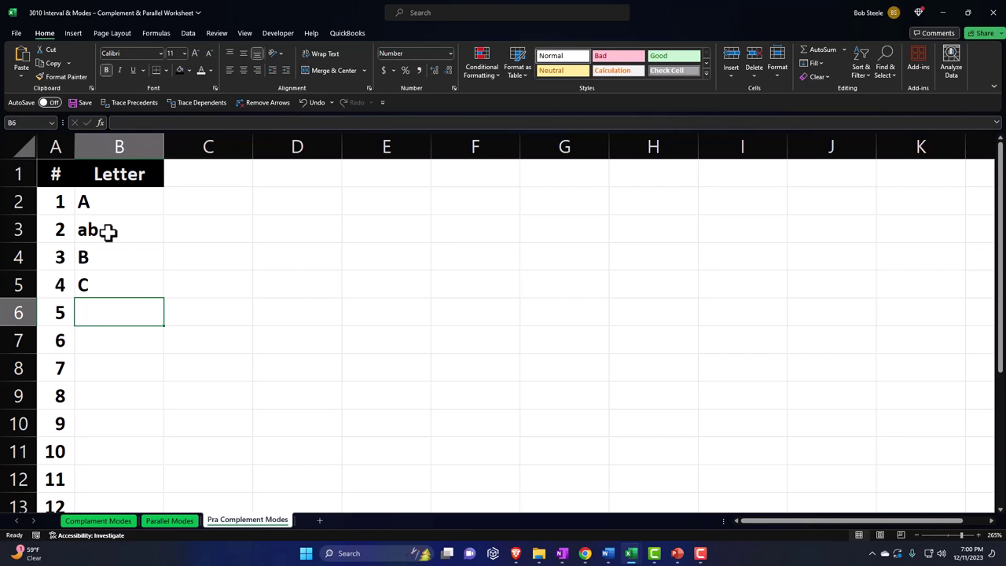
{"action": "type", "text": "cd"}
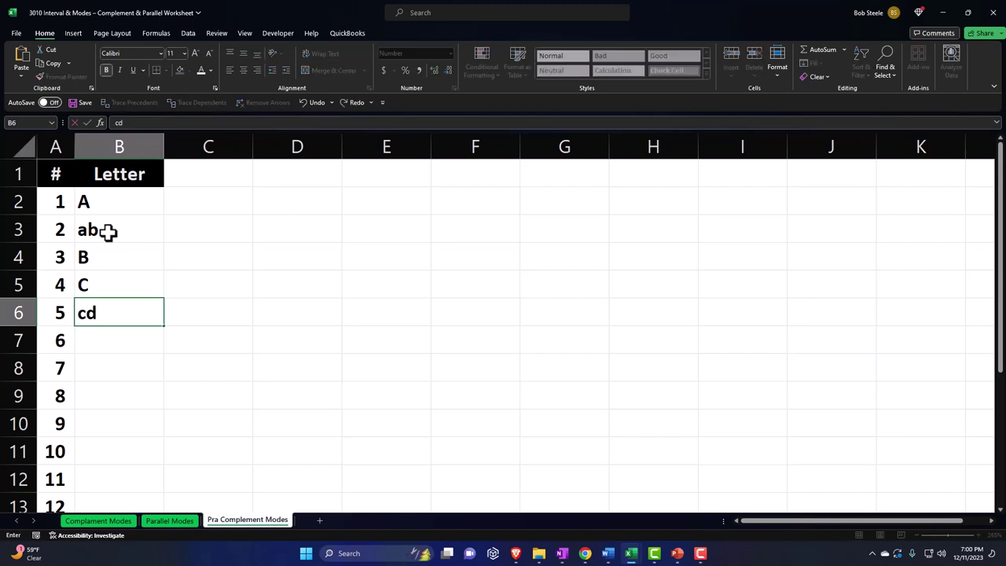
{"action": "key", "text": "Return"}
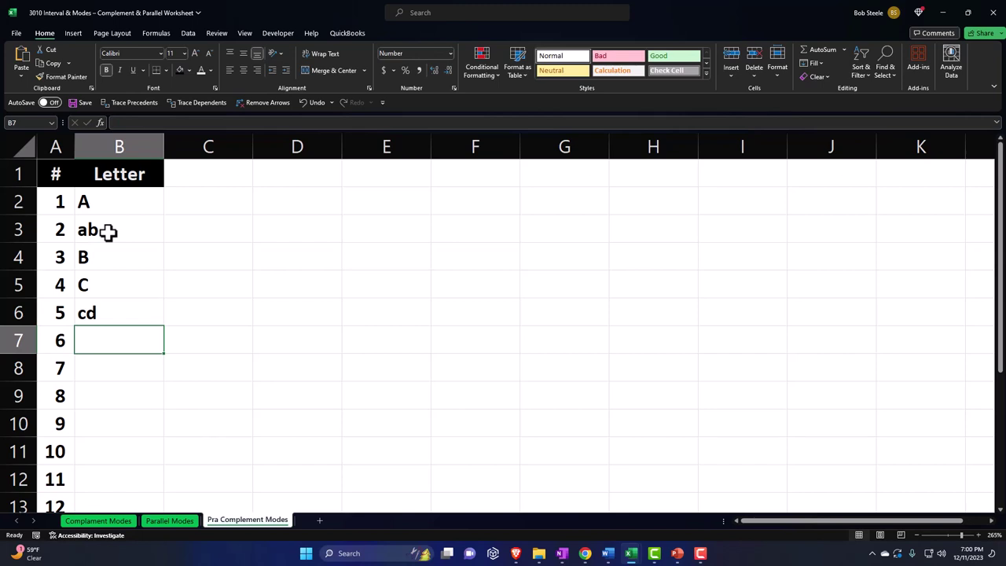
{"action": "type", "text": "D"}
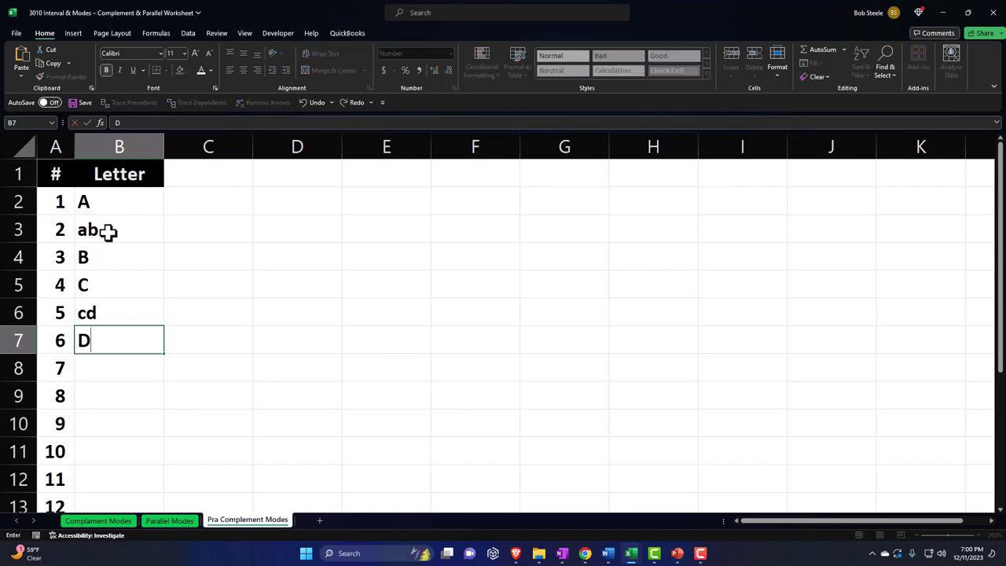
{"action": "key", "text": "Return"}
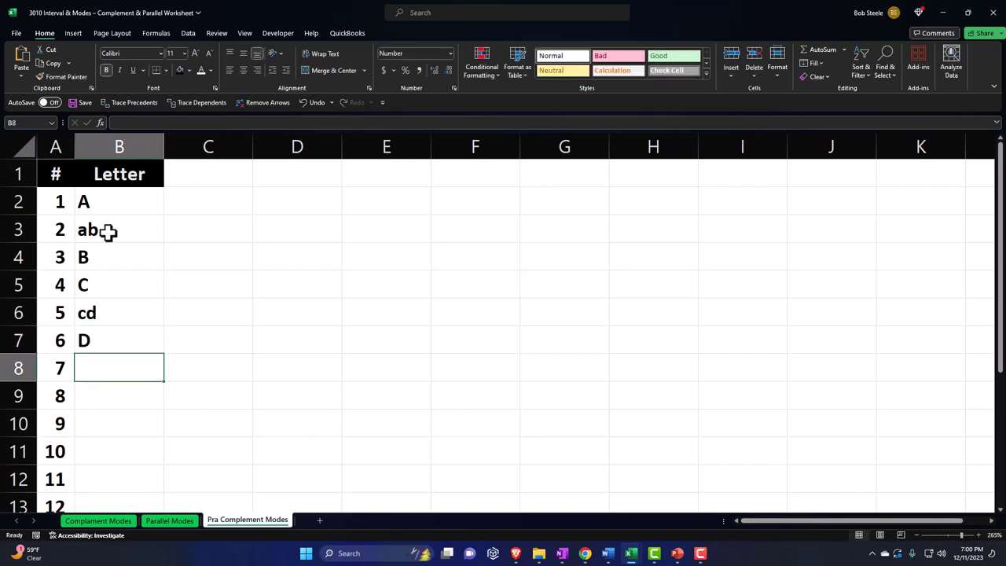
Complete the note letters in cells B8 to B13 with de, E, F, fg, G and ga.
{"action": "type", "text": "de"}
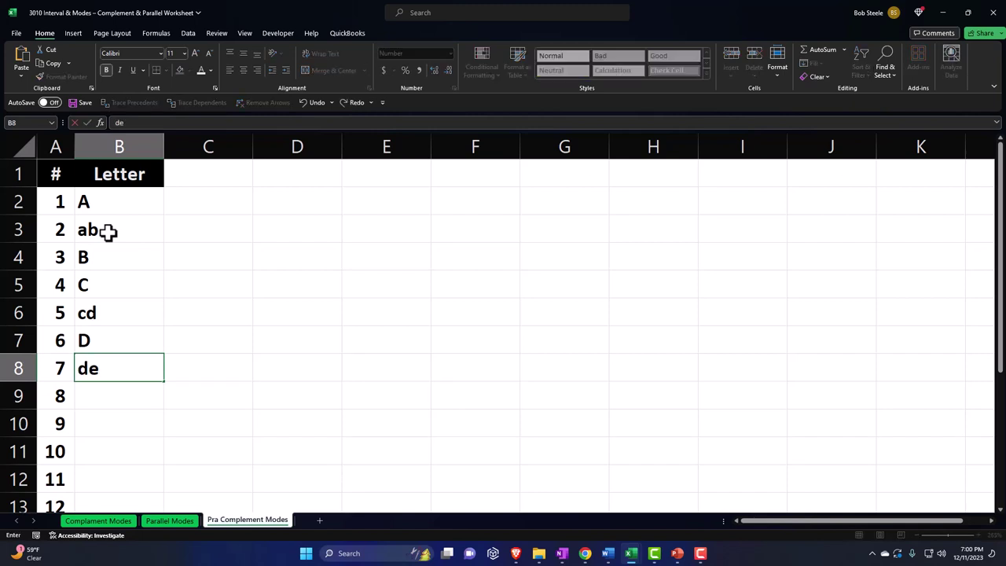
{"action": "key", "text": "Return"}
{"action": "type", "text": "E"}
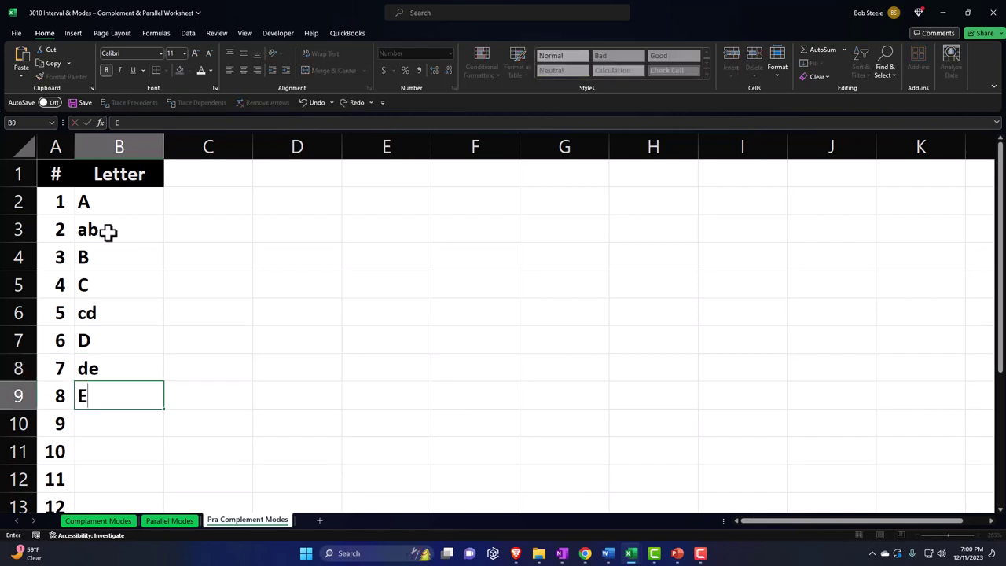
{"action": "key", "text": "Return"}
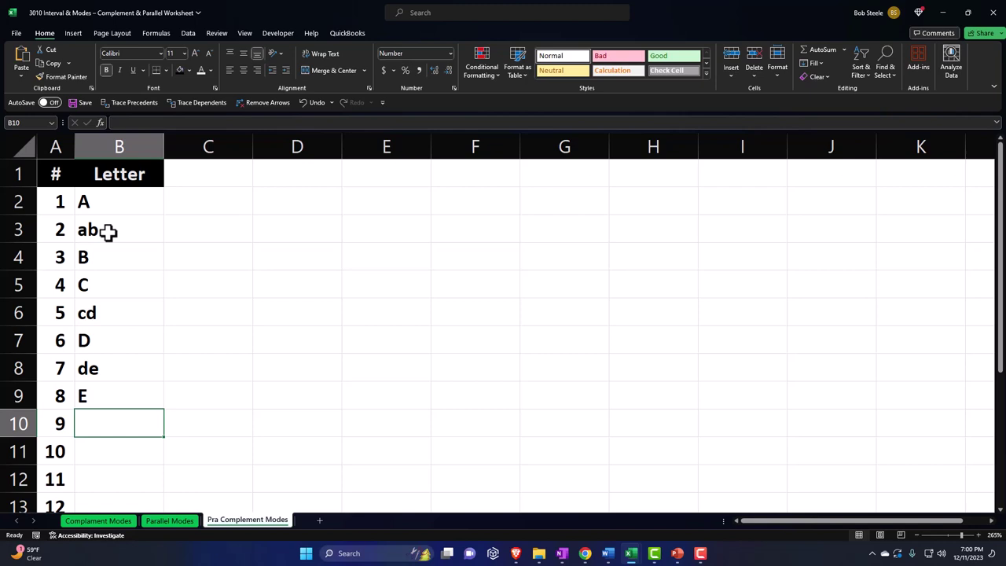
{"action": "type", "text": "F"}
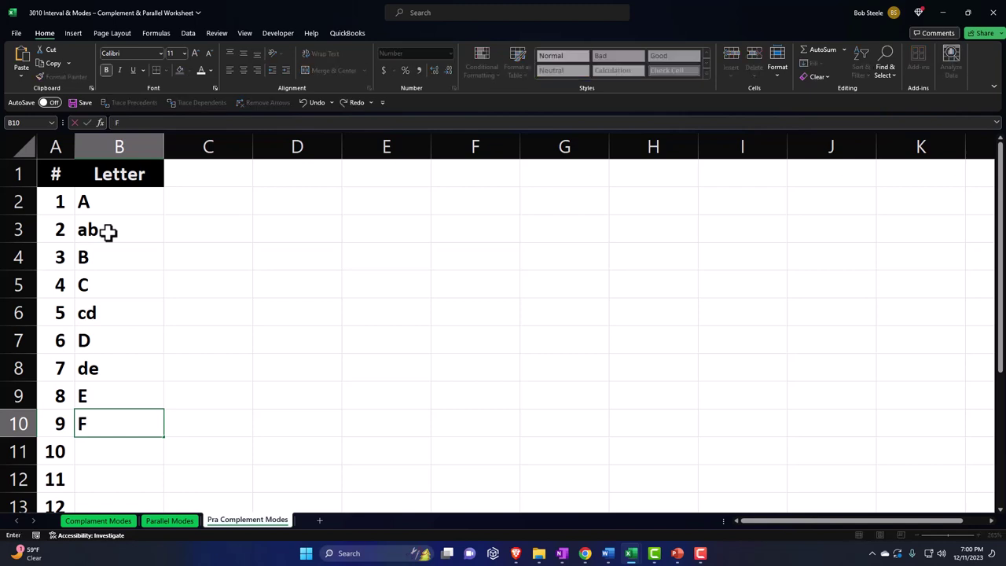
{"action": "key", "text": "Return"}
{"action": "type", "text": "fg"}
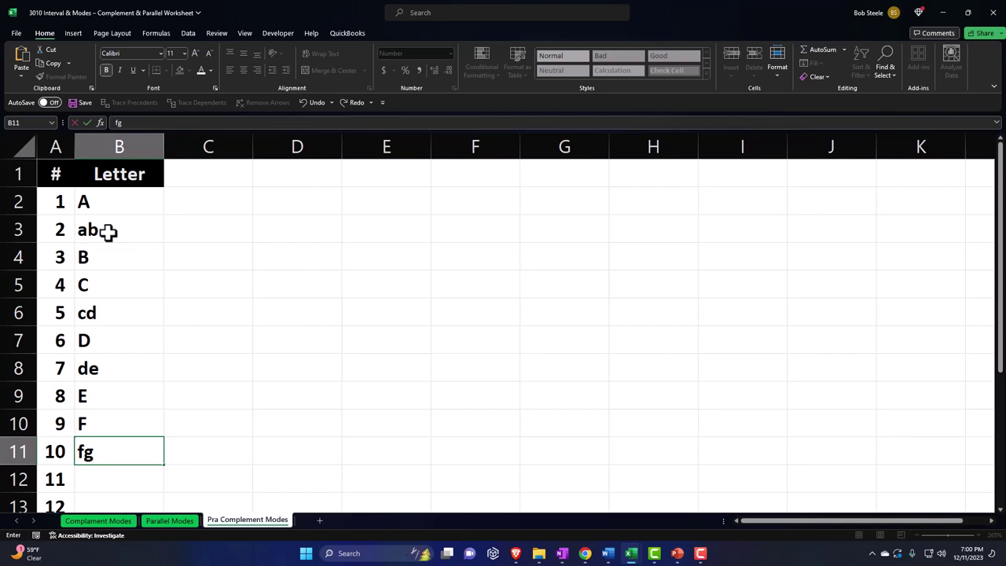
{"action": "key", "text": "Return"}
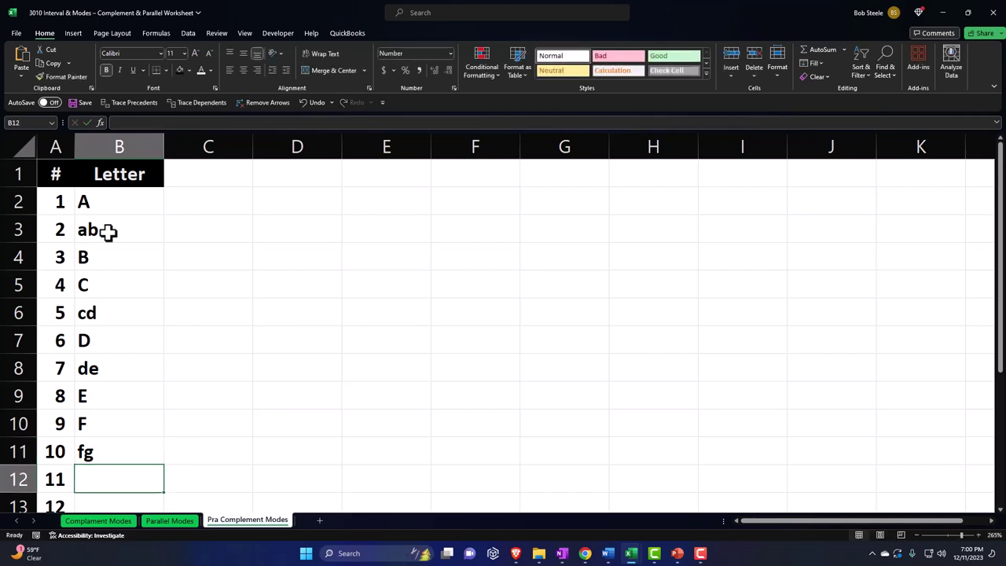
{"action": "type", "text": "G"}
{"action": "key", "text": "Return"}
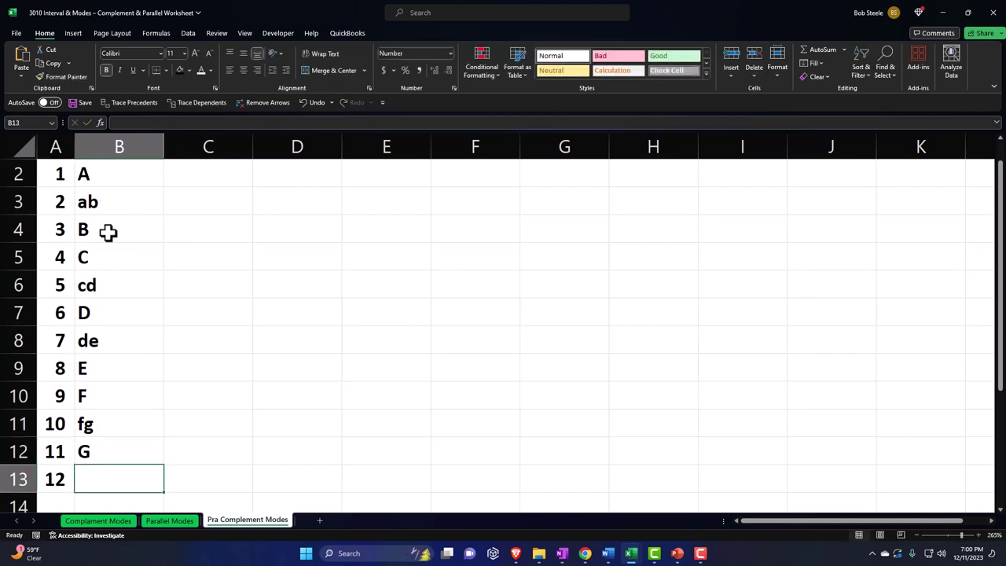
{"action": "type", "text": "g"}
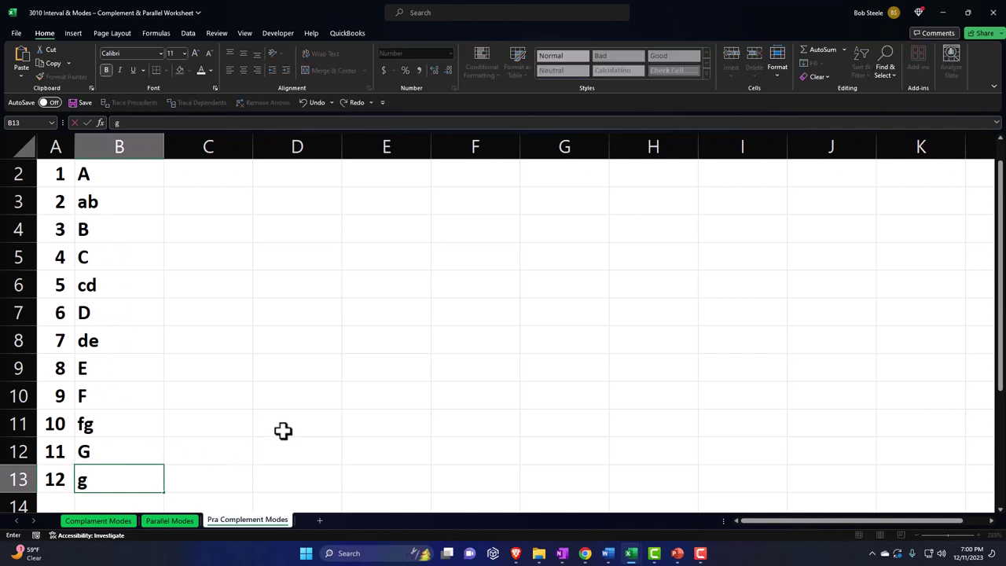
{"action": "type", "text": "a"}
{"action": "key", "text": "Return"}
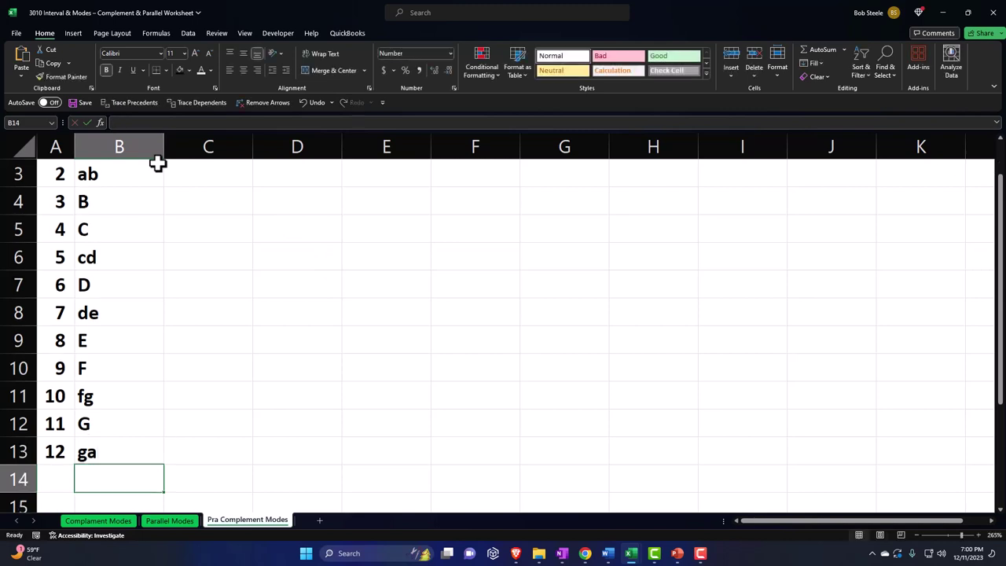
Add a trial row below the table with 13 in cell A14 and the letter A in cell B14.
{"action": "scroll", "coordinate": [163, 249], "scroll_direction": "up", "scroll_amount": 1}
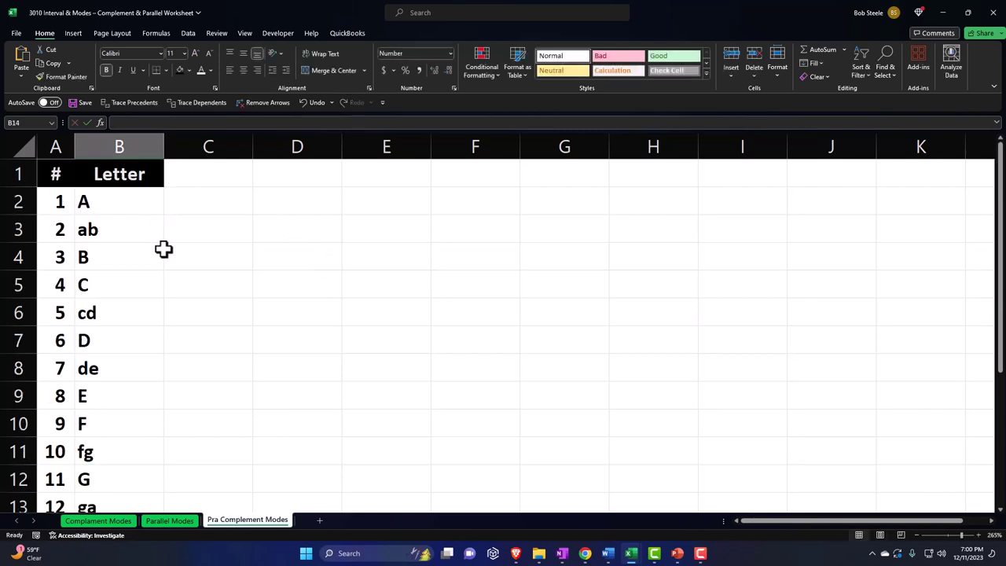
{"action": "scroll", "coordinate": [163, 249], "scroll_direction": "down", "scroll_amount": 1}
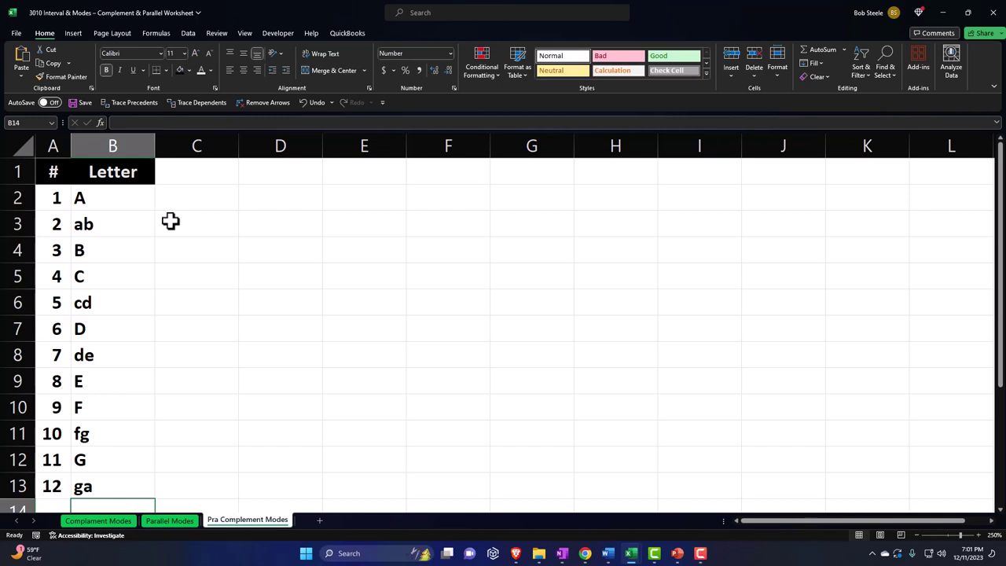
{"action": "scroll", "coordinate": [143, 354], "scroll_direction": "down", "scroll_amount": 1}
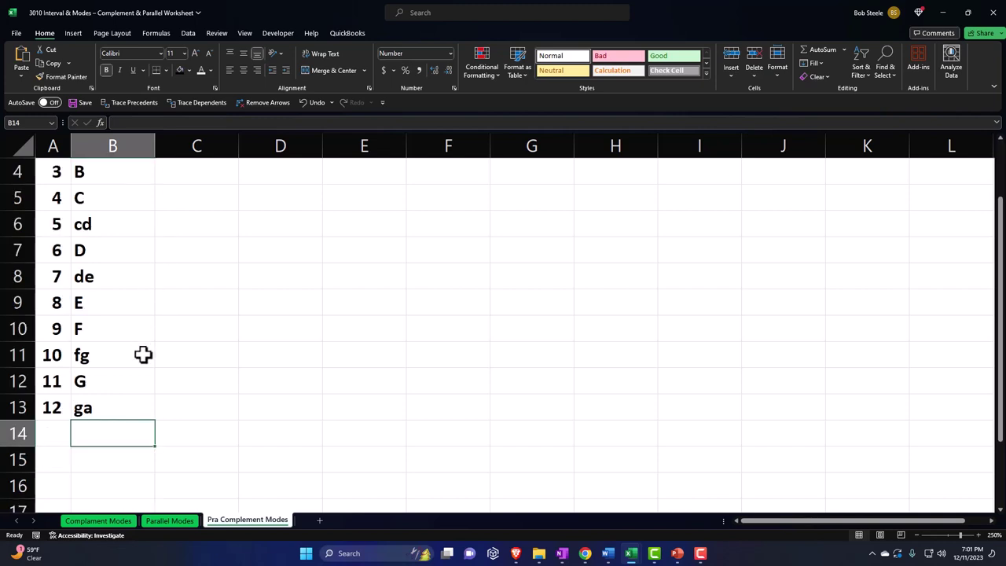
{"action": "left_click", "coordinate": [63, 437]}
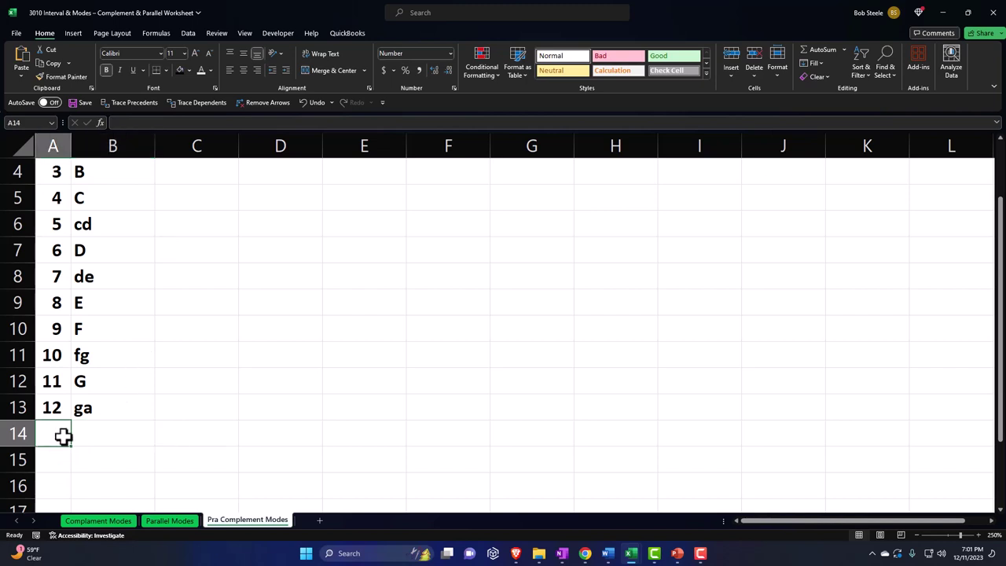
{"action": "type", "text": "A"}
{"action": "key", "text": "BackSpace"}
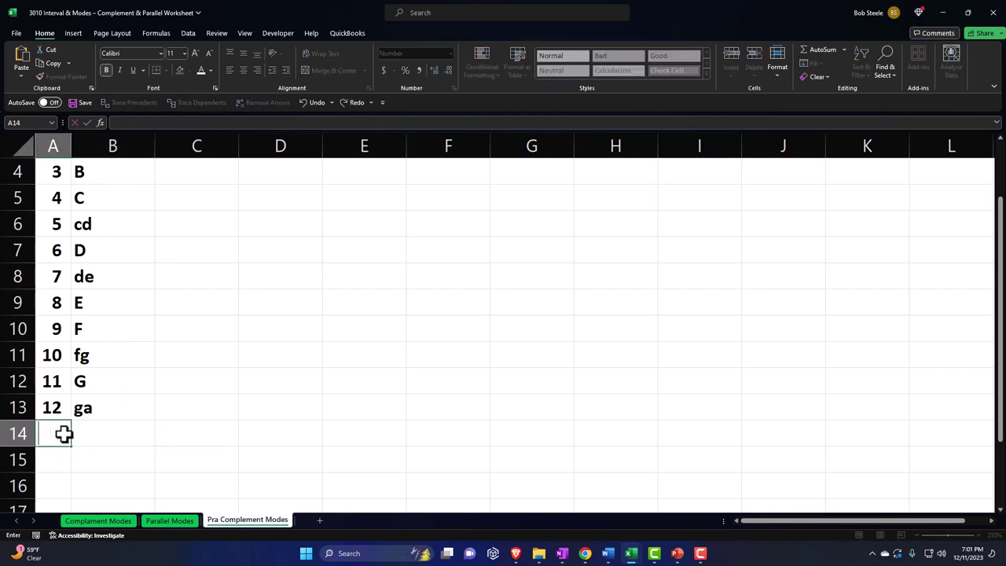
{"action": "type", "text": "13"}
{"action": "key", "text": "Tab"}
{"action": "type", "text": "A"}
{"action": "key", "text": "Return"}
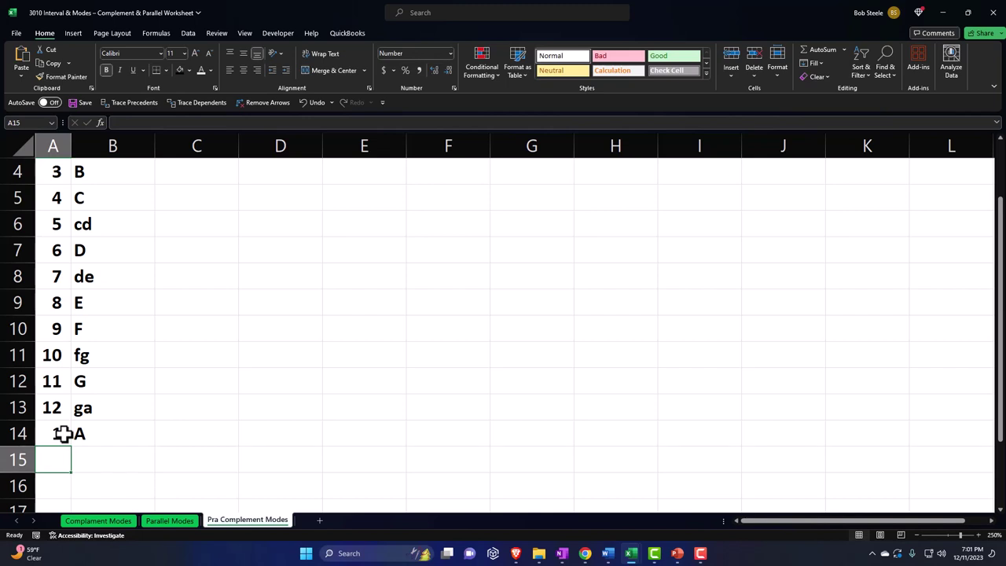
Clear the trial entries from cells A14 and B14.
{"action": "left_click_drag", "start_coordinate": [63, 434], "coordinate": [81, 434]}
{"action": "type", "text": "1"}
{"action": "key", "text": "Delete"}
{"action": "scroll", "coordinate": [81, 434], "scroll_direction": "up", "scroll_amount": 1}
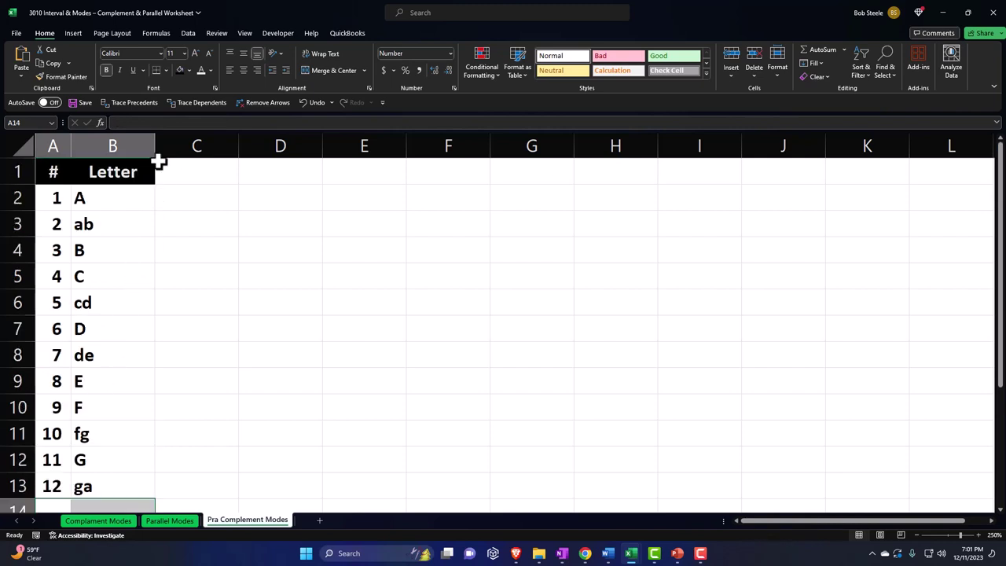
Narrow column B to about a third of its width and wrap the text of the Letter header.
{"action": "left_click_drag", "start_coordinate": [154, 147], "coordinate": [97, 156]}
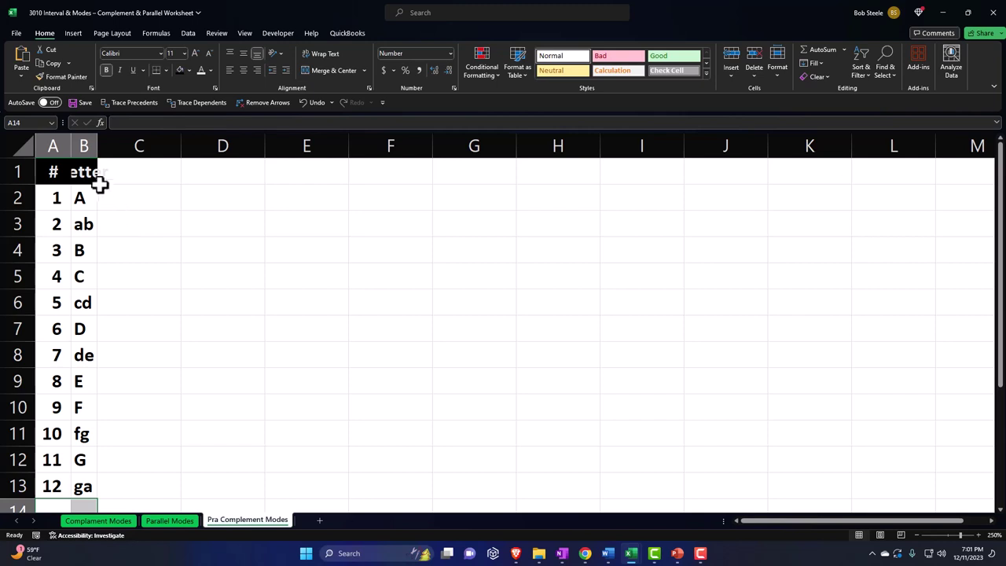
{"action": "left_click", "coordinate": [83, 171]}
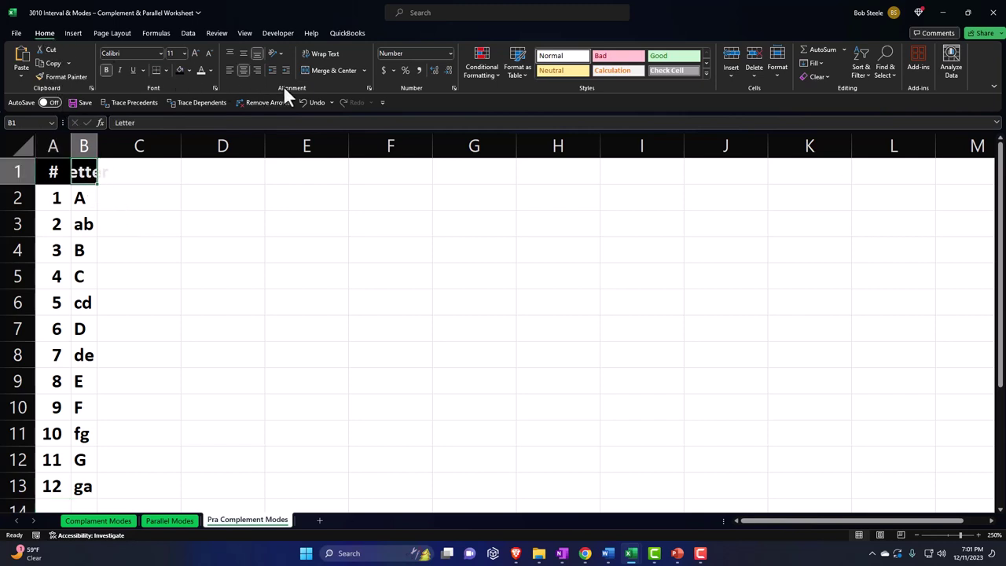
{"action": "left_click", "coordinate": [312, 53]}
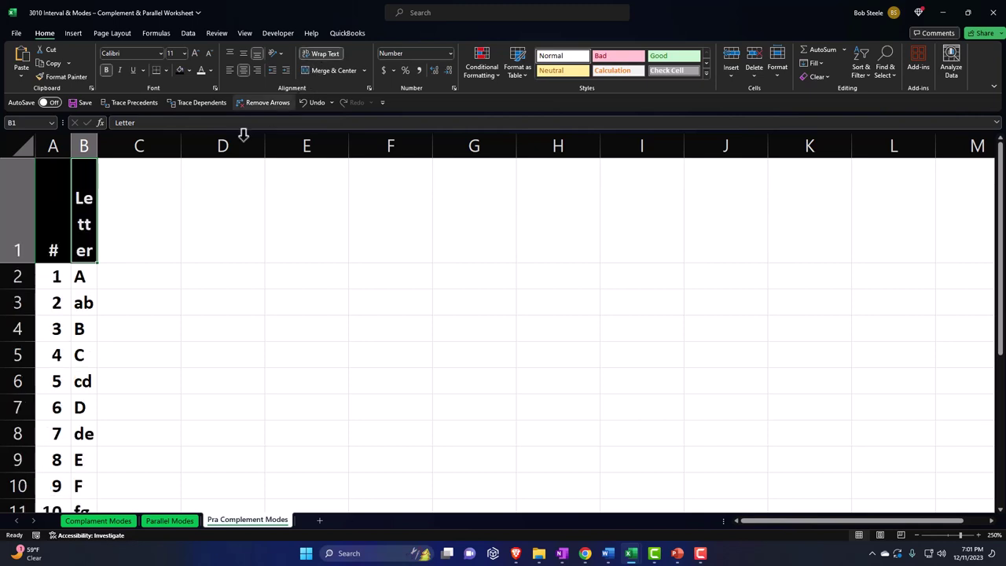
Reduce row 1 to about a third of its height and widen column B so the Letter header fits on one line.
{"action": "left_click_drag", "start_coordinate": [17, 262], "coordinate": [28, 195]}
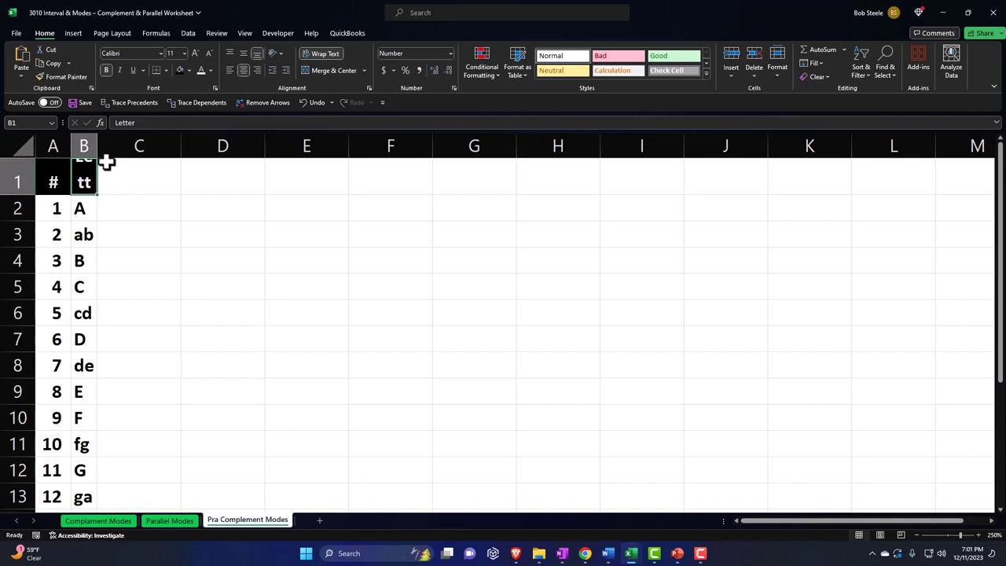
{"action": "left_click_drag", "start_coordinate": [95, 144], "coordinate": [135, 144]}
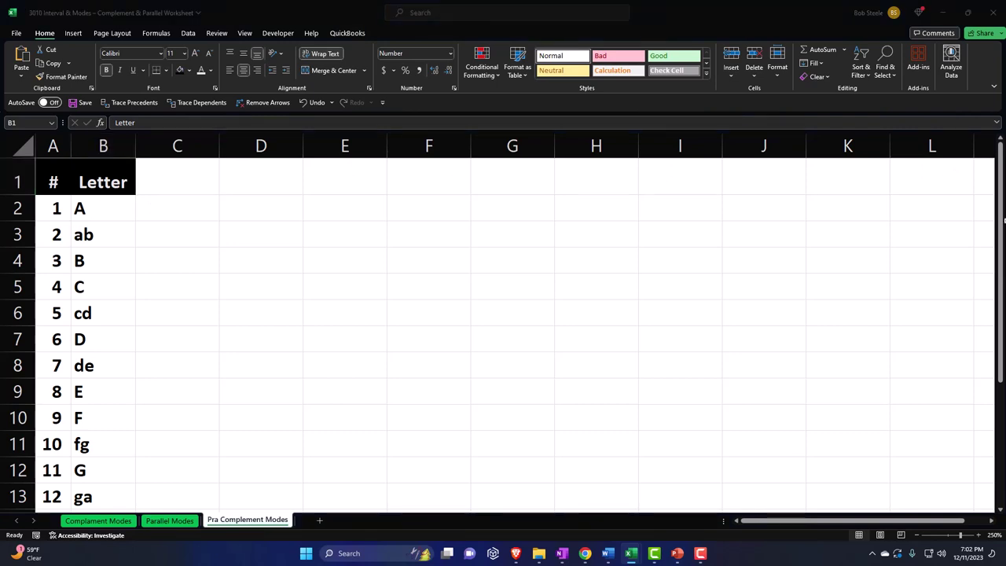
{"action": "left_click", "coordinate": [174, 206]}
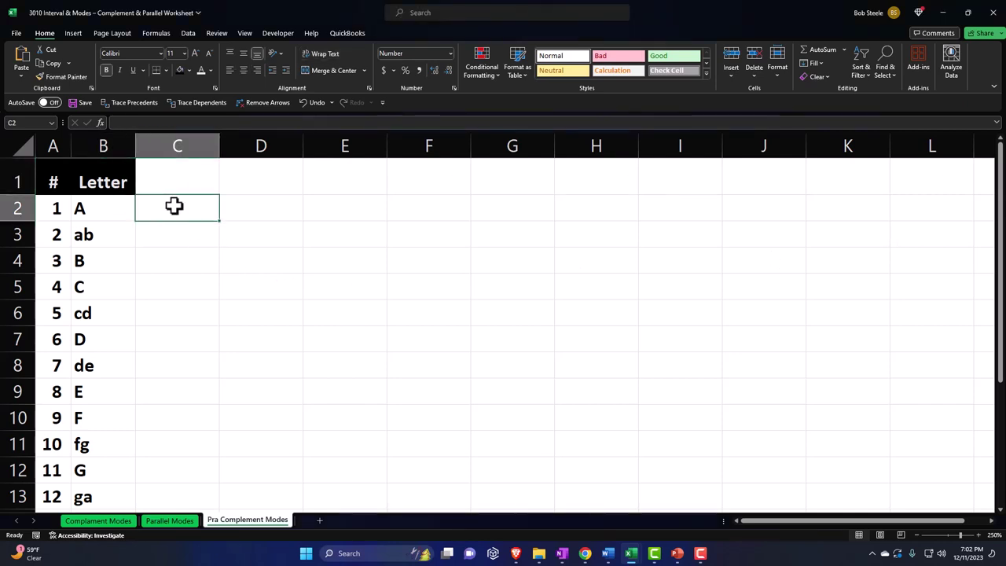
Go through the numbered rows 1 to 12 in column A and compare the D and F notes in the Letter column.
{"action": "left_click", "coordinate": [61, 209]}
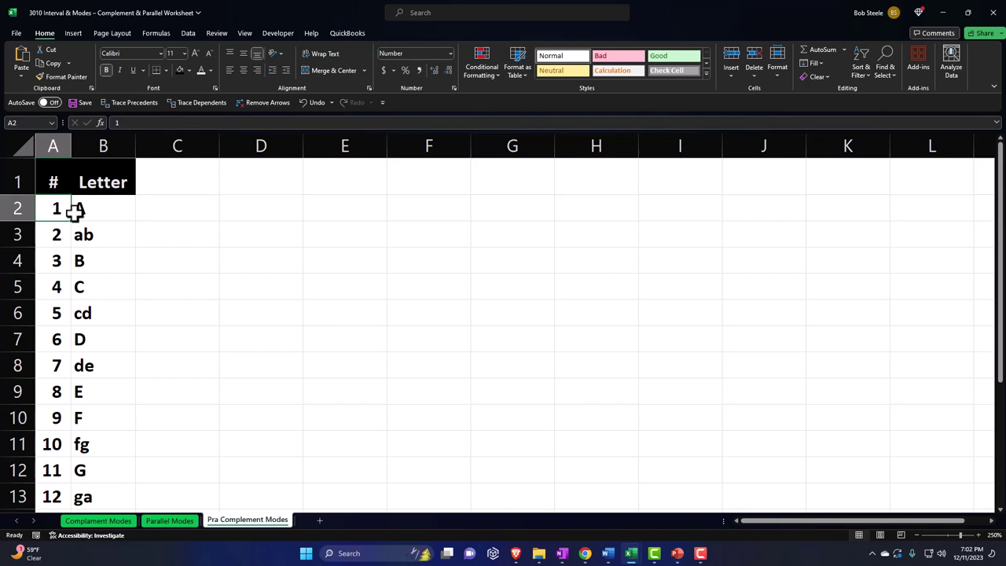
{"action": "key", "text": "Down"}
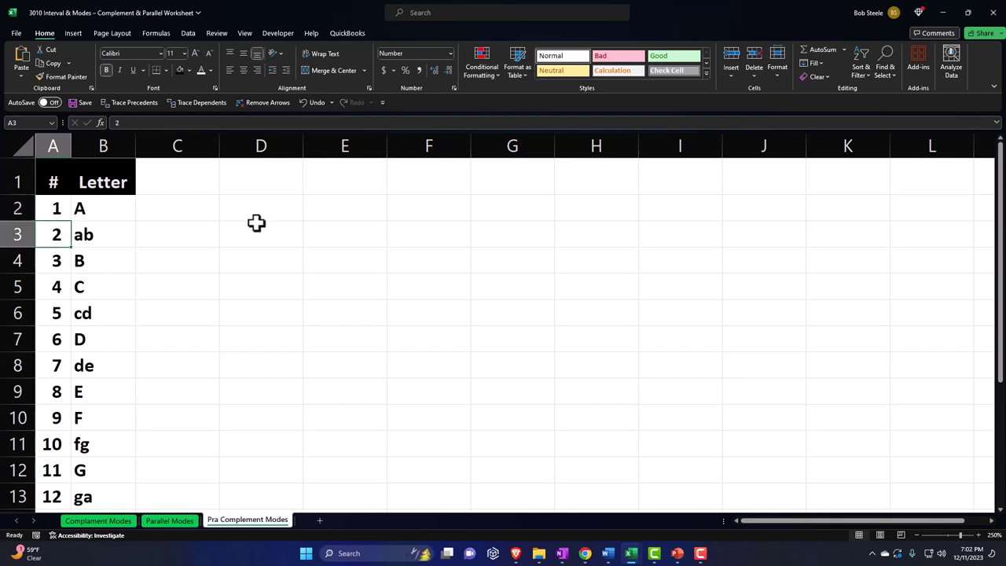
{"action": "key", "text": "Down"}
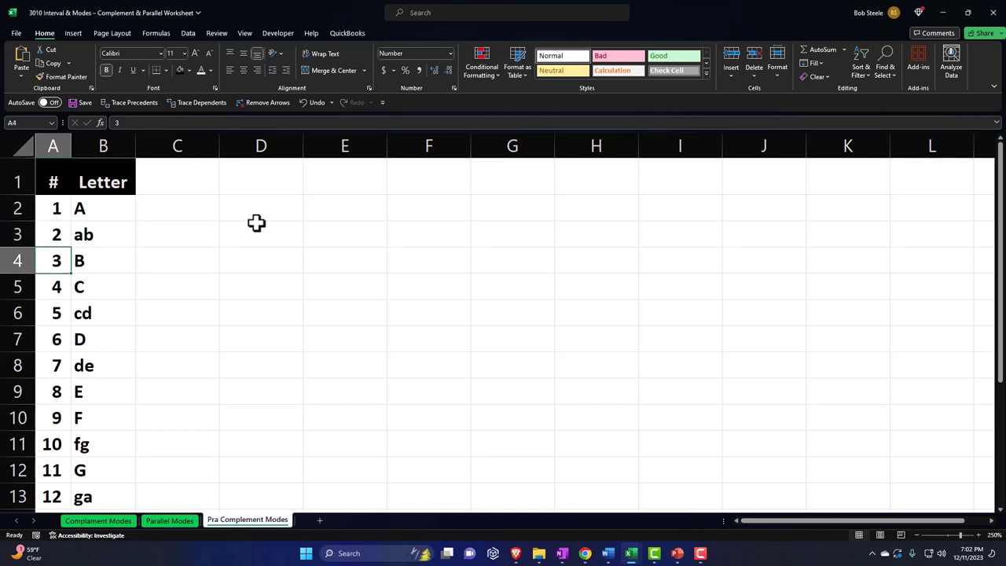
{"action": "key", "text": "Down"}
{"action": "key", "text": "Down"}
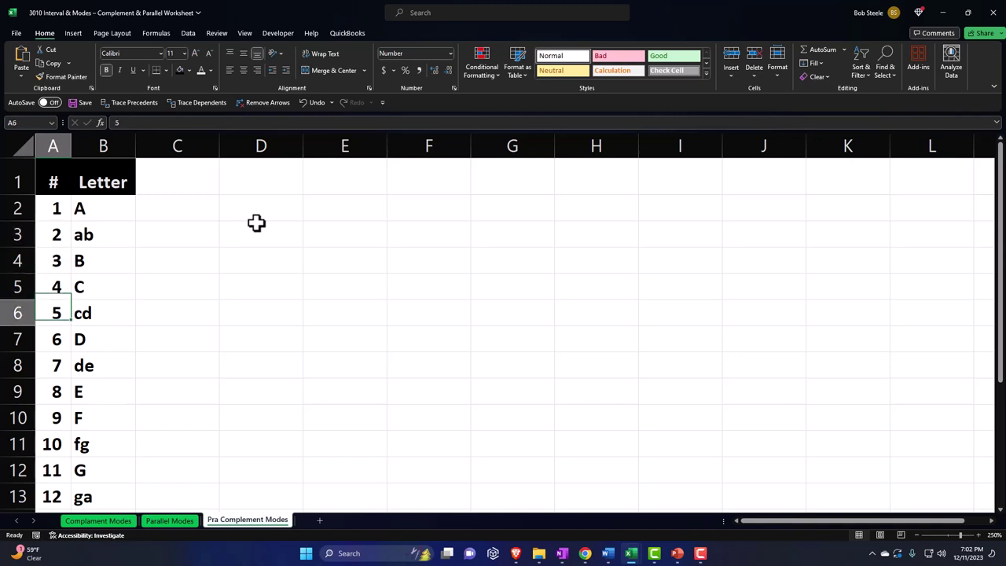
{"action": "key", "text": "Down"}
{"action": "key", "text": "Down"}
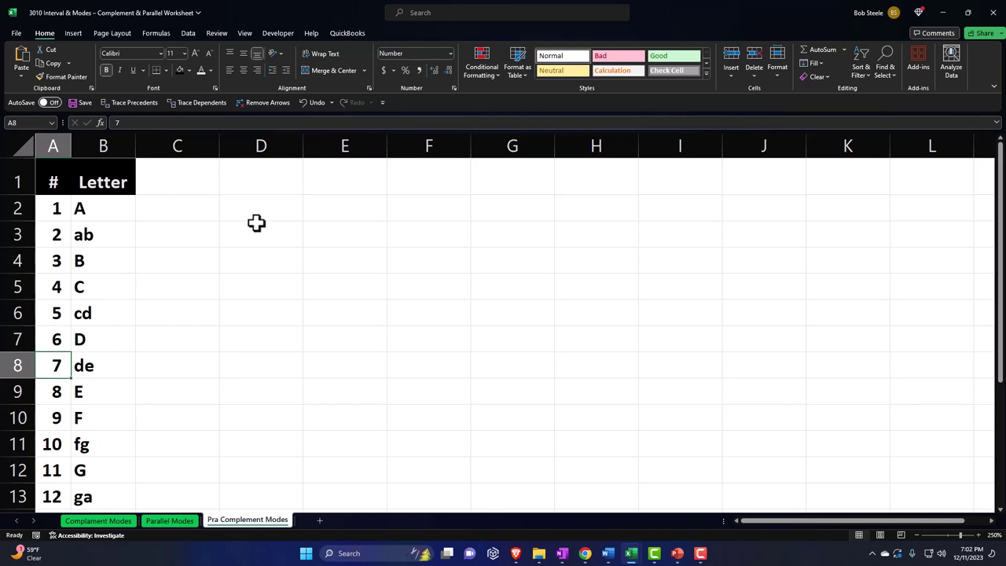
{"action": "key", "text": "Down"}
{"action": "key", "text": "Down"}
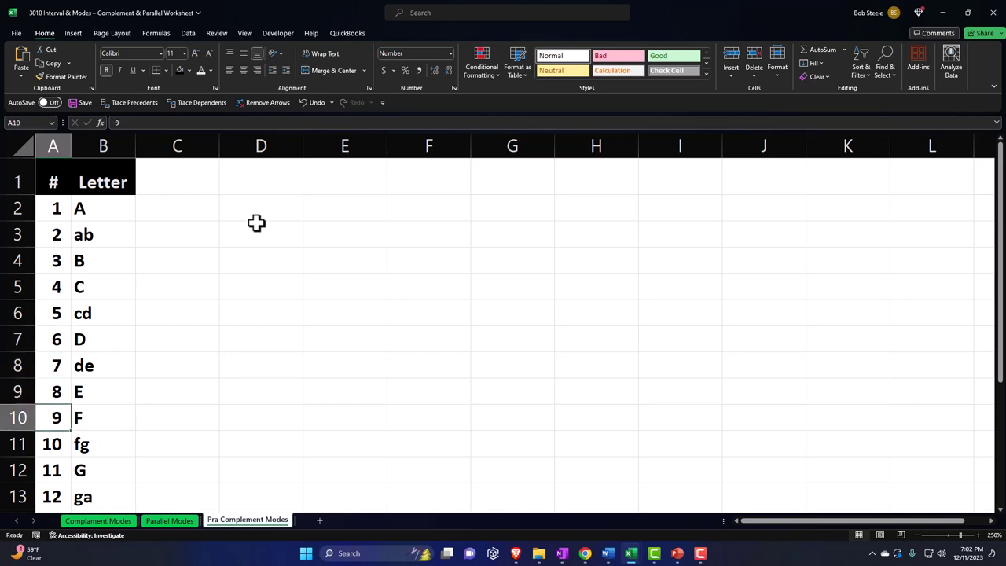
{"action": "key", "text": "Down"}
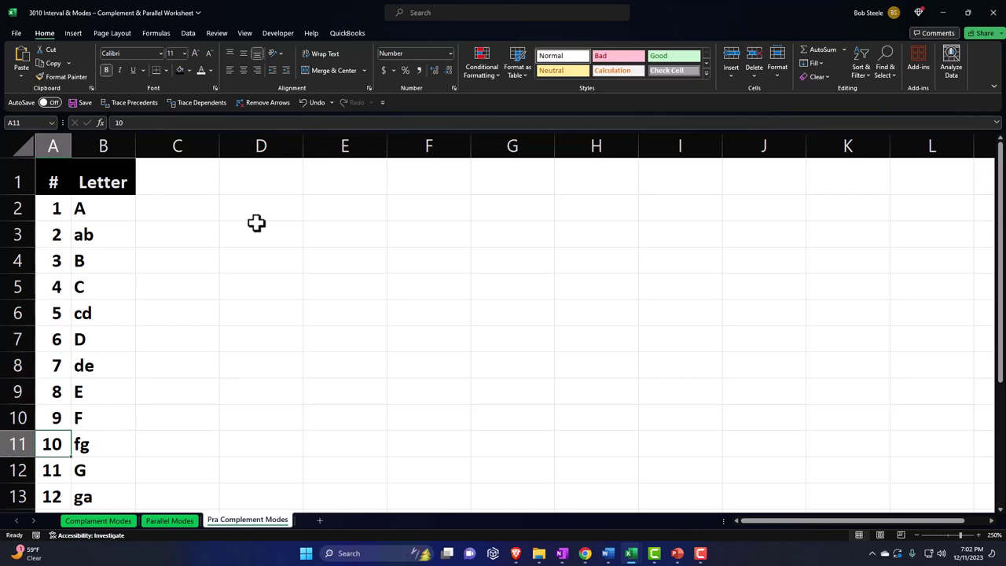
{"action": "key", "text": "Down"}
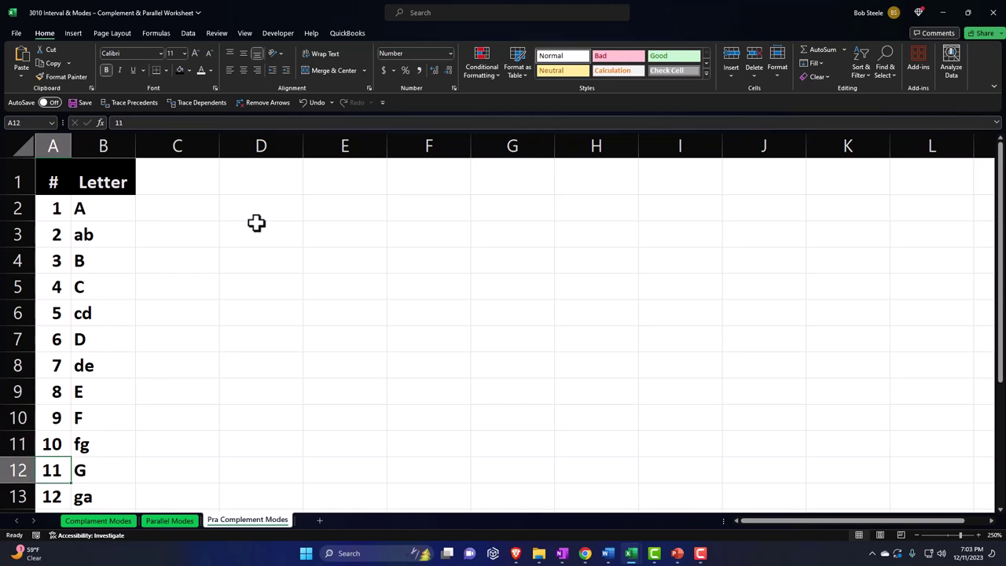
{"action": "key", "text": "Down"}
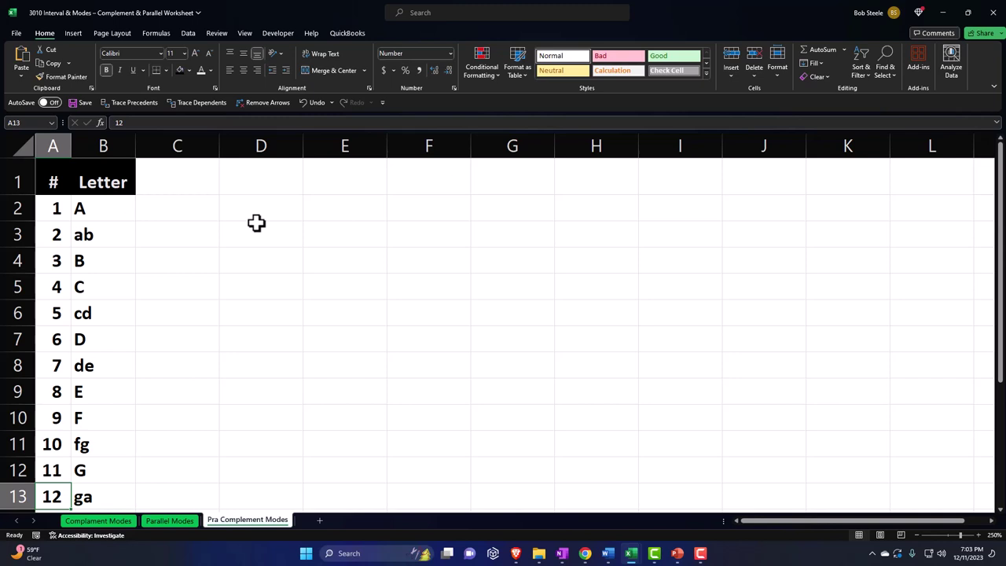
{"action": "left_click", "coordinate": [108, 338]}
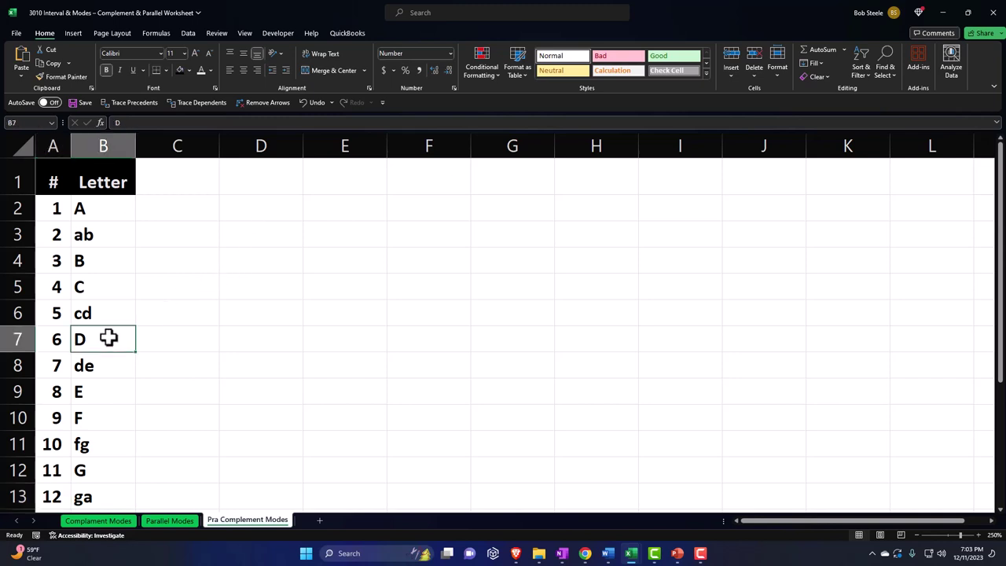
{"action": "left_click", "coordinate": [102, 418], "text": "ctrl"}
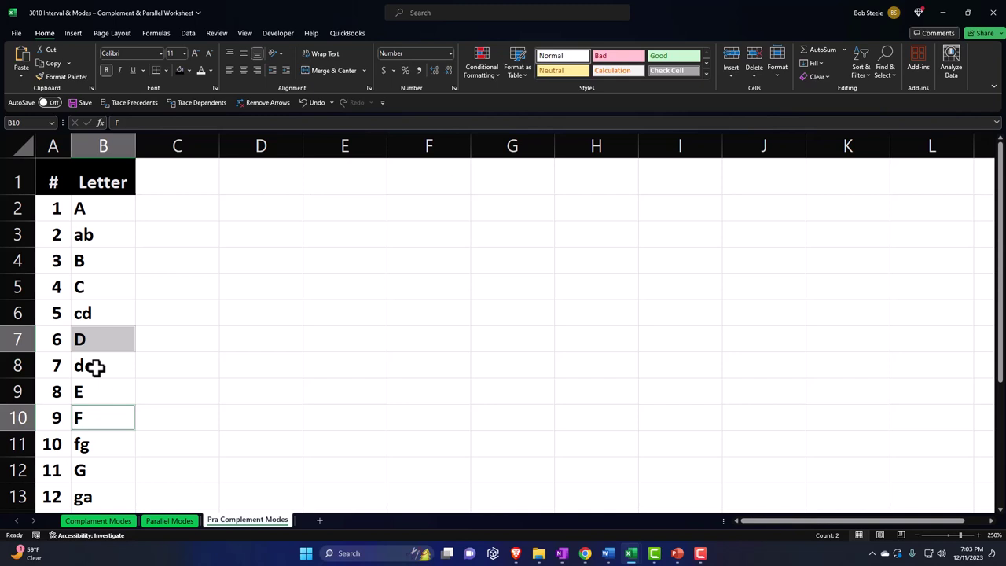
{"action": "left_click", "coordinate": [142, 338]}
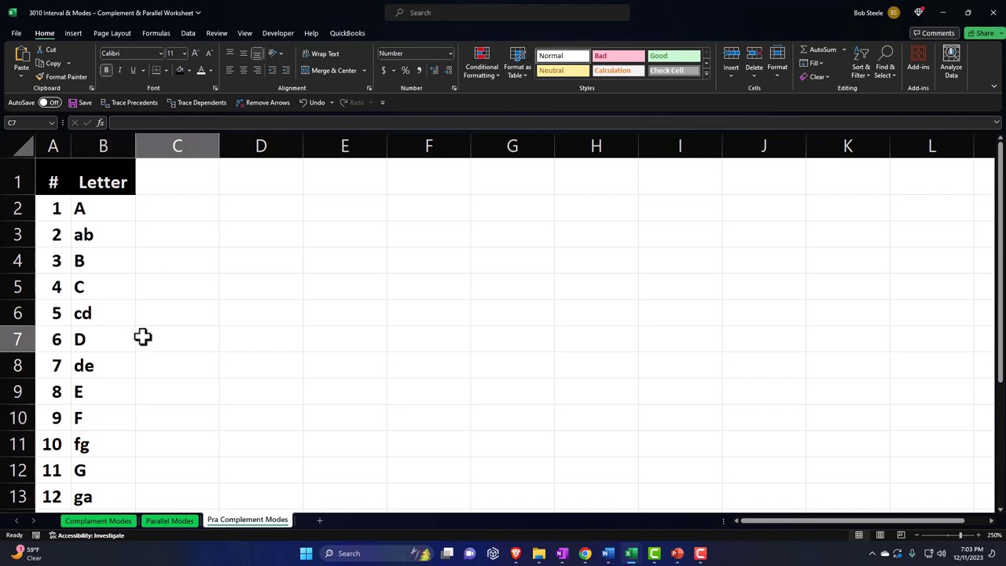
Enter the header #&Letters in cell C1, beside the Letter header.
{"action": "left_click", "coordinate": [171, 181]}
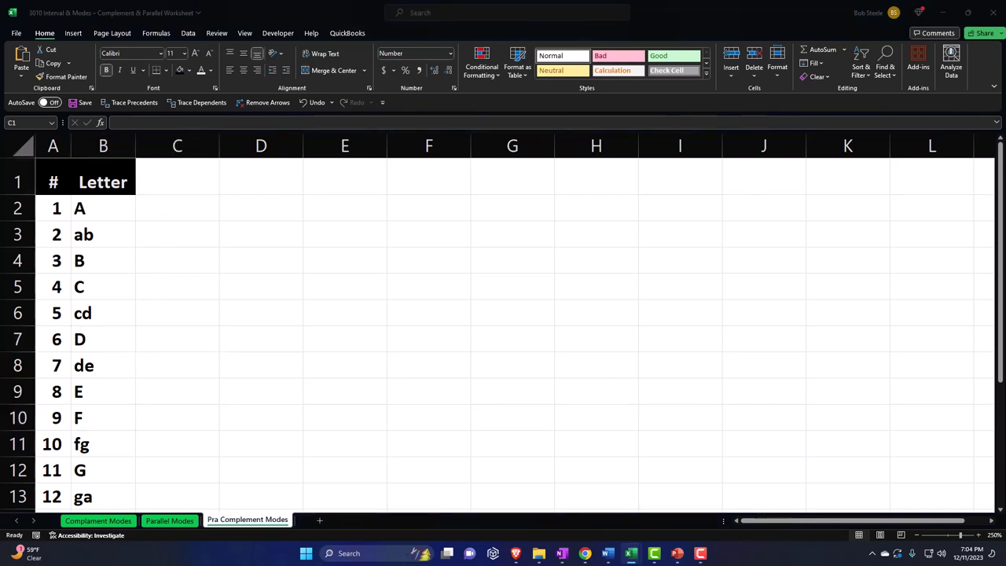
{"action": "left_click", "coordinate": [186, 178]}
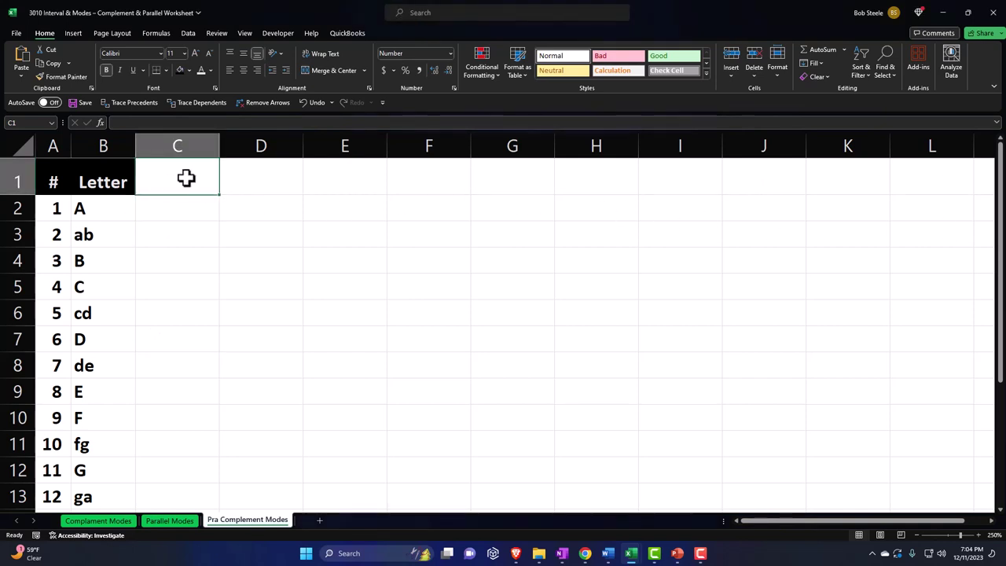
{"action": "type", "text": "VBoth"}
{"action": "key", "text": "BackSpace"}
{"action": "key", "text": "BackSpace"}
{"action": "key", "text": "BackSpace"}
{"action": "key", "text": "BackSpace"}
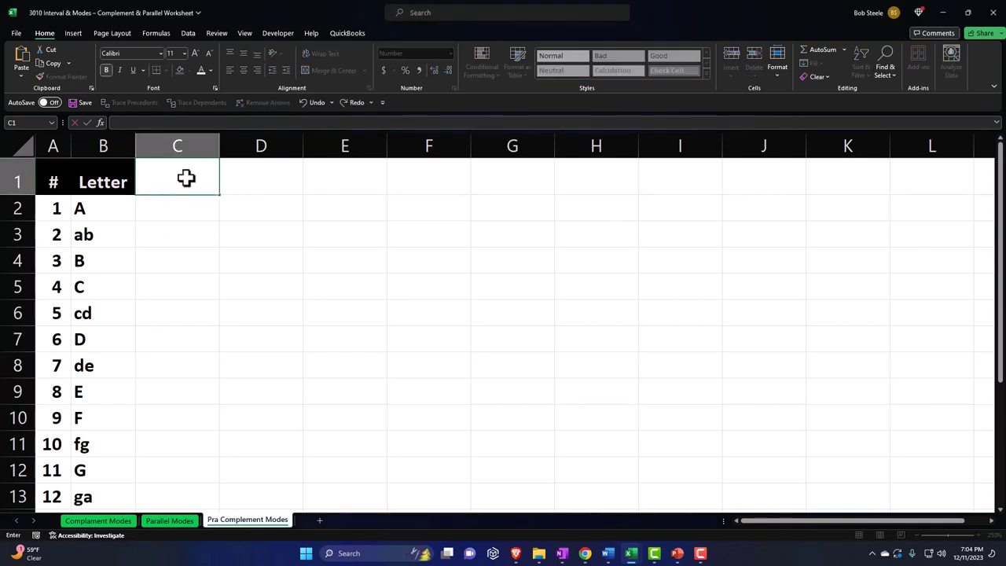
{"action": "type", "text": "#&"}
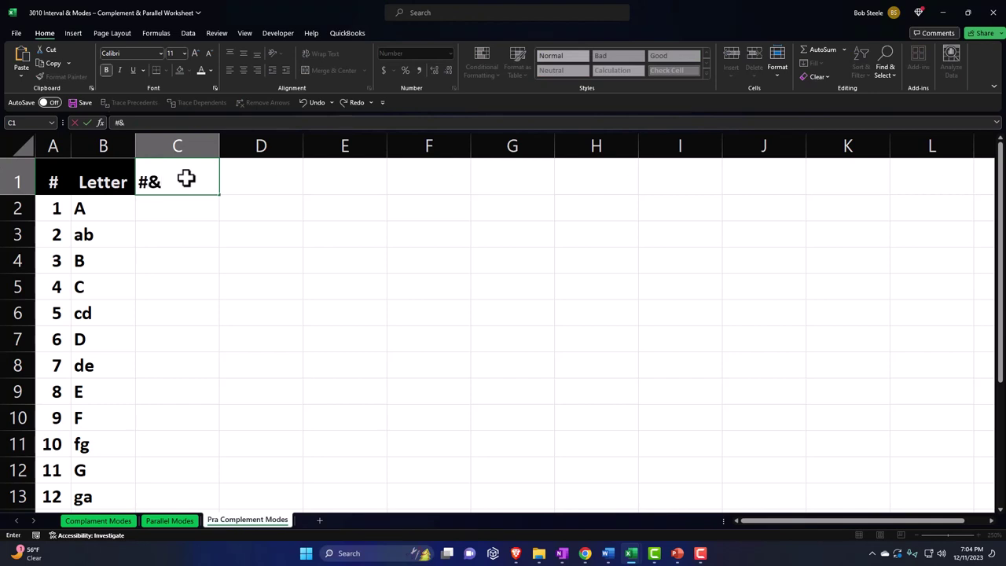
{"action": "type", "text": "Letters"}
{"action": "key", "text": "Return"}
Revise the header in cell C1 to read "#s & Letters".
{"action": "left_click", "coordinate": [210, 169]}
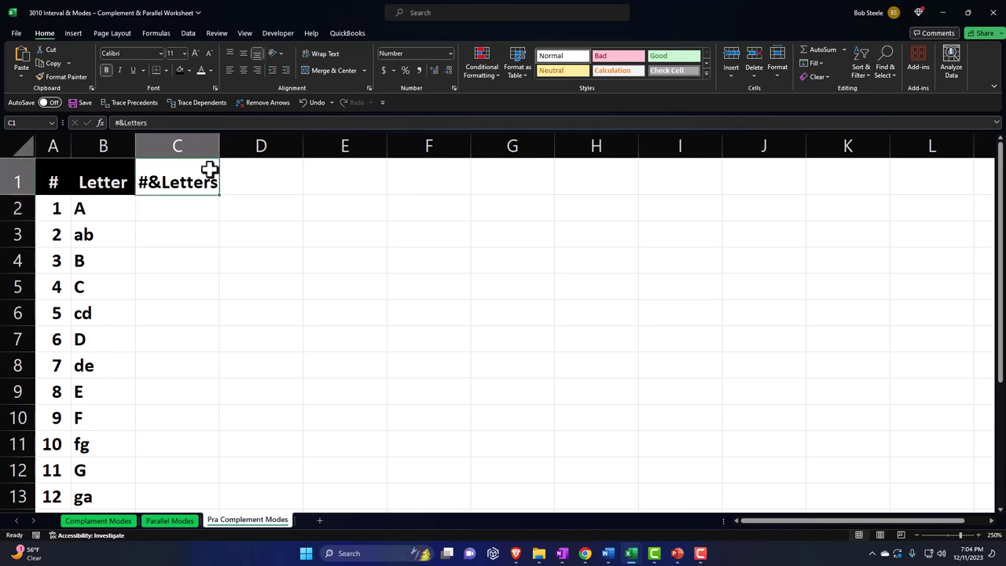
{"action": "double_click", "coordinate": [149, 183]}
{"action": "type", "text": "s"}
{"action": "key", "text": "Right"}
{"action": "key", "text": "Return"}
Give the header cell C1 a black fill and white text like the neighbouring headers.
{"action": "left_click", "coordinate": [149, 183]}
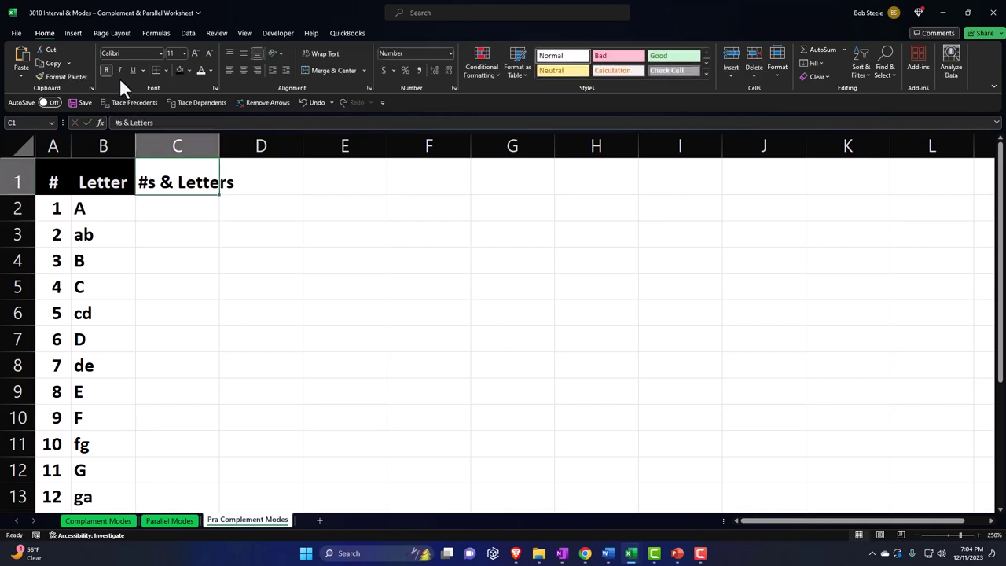
{"action": "left_click", "coordinate": [181, 71]}
{"action": "left_click", "coordinate": [201, 69]}
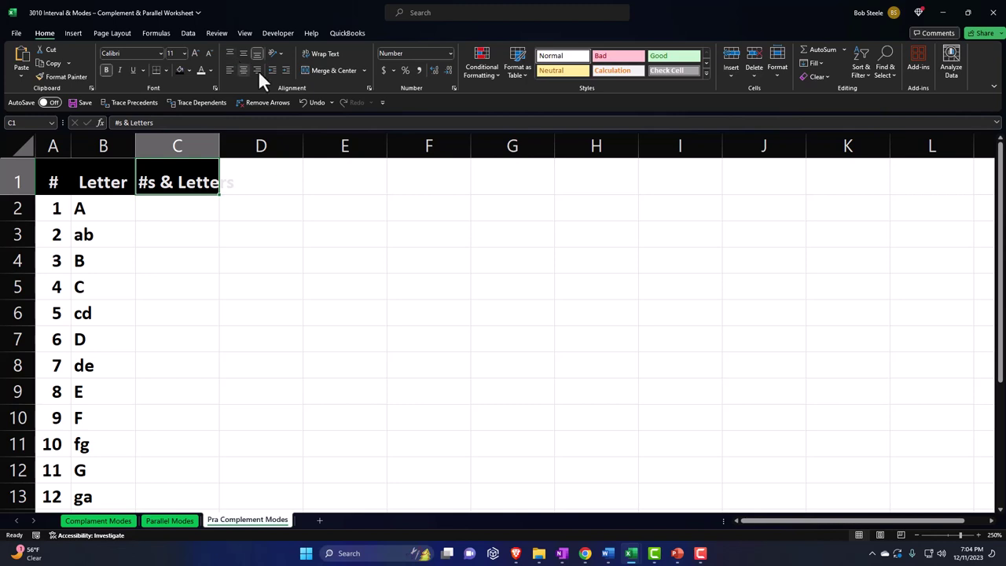
Wrap and centre the text of header C1 and make row 1 slightly taller to fit two lines.
{"action": "left_click", "coordinate": [318, 55]}
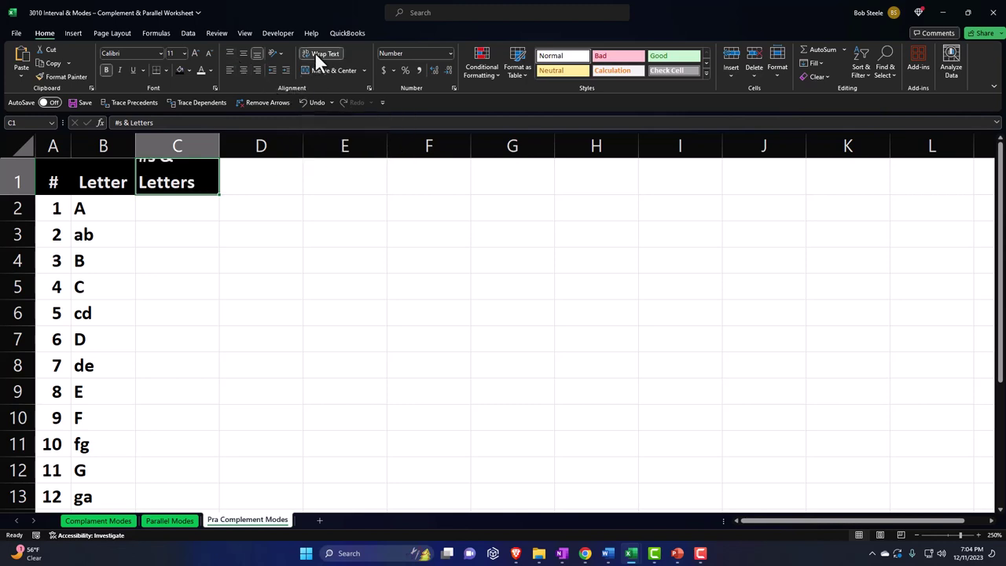
{"action": "left_click", "coordinate": [245, 69]}
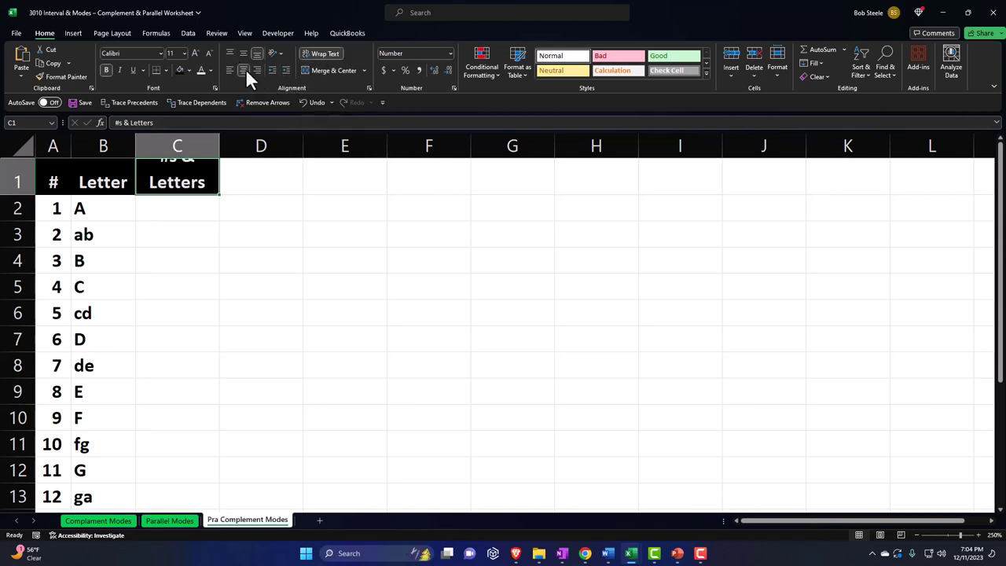
{"action": "left_click_drag", "start_coordinate": [27, 196], "coordinate": [29, 206]}
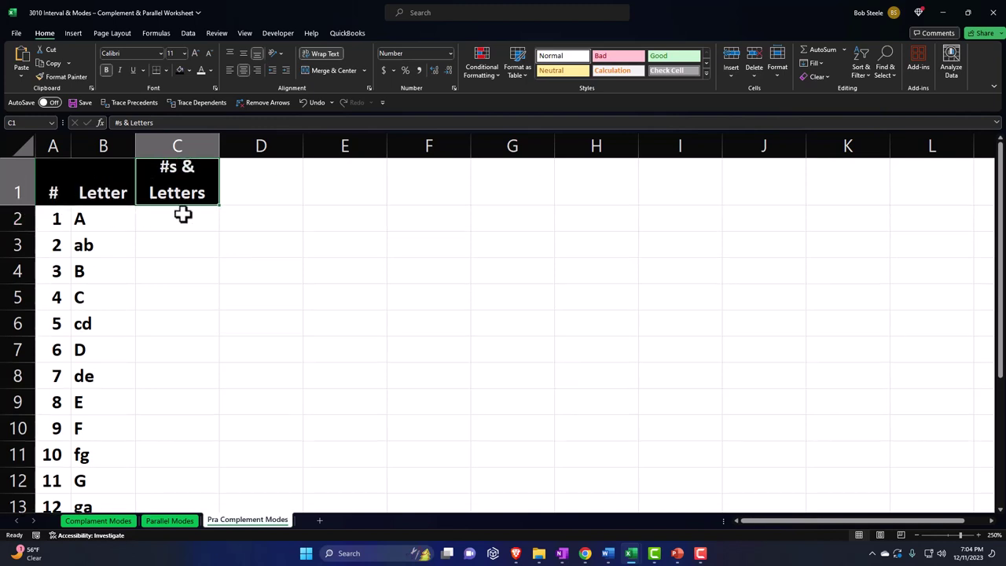
Enter the formula =A2&B2 in cell C2 to join the number and the letter.
{"action": "left_click", "coordinate": [184, 214]}
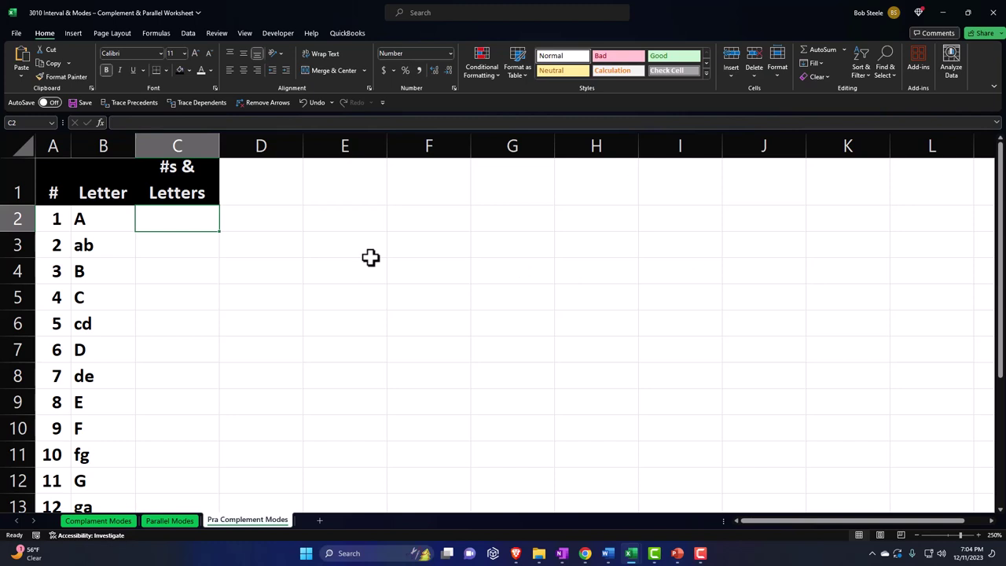
{"action": "type", "text": "="}
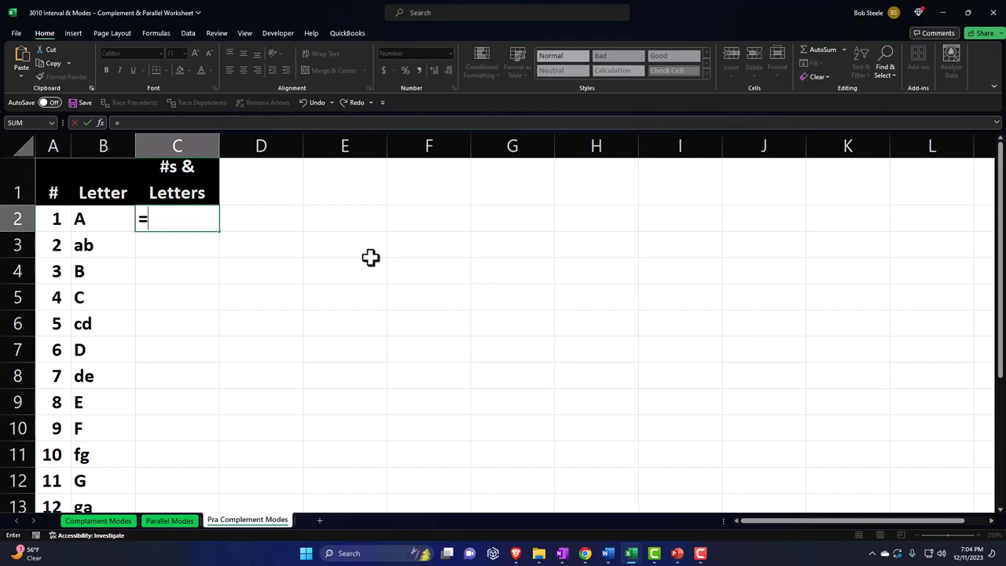
{"action": "key", "text": "Left"}
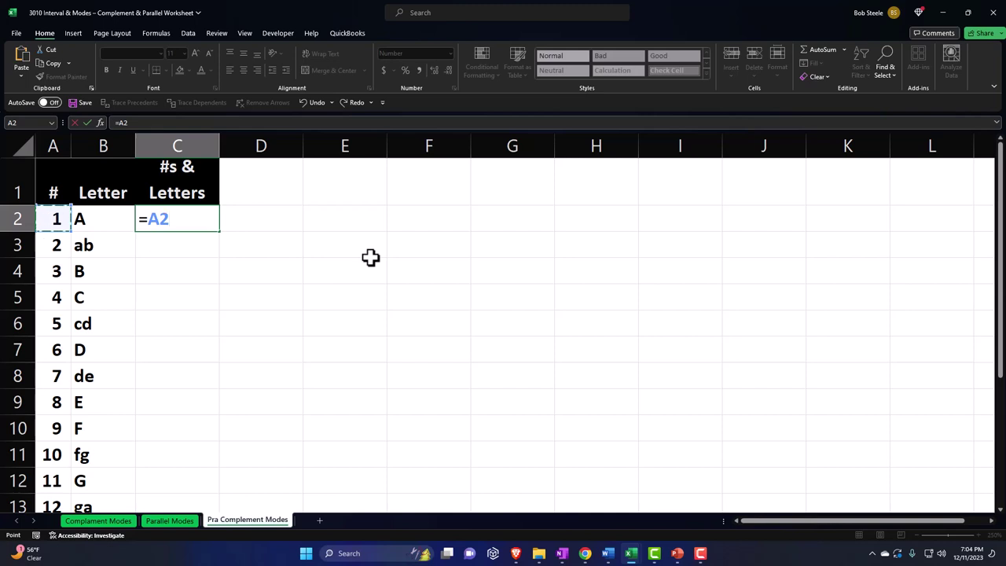
{"action": "type", "text": "&"}
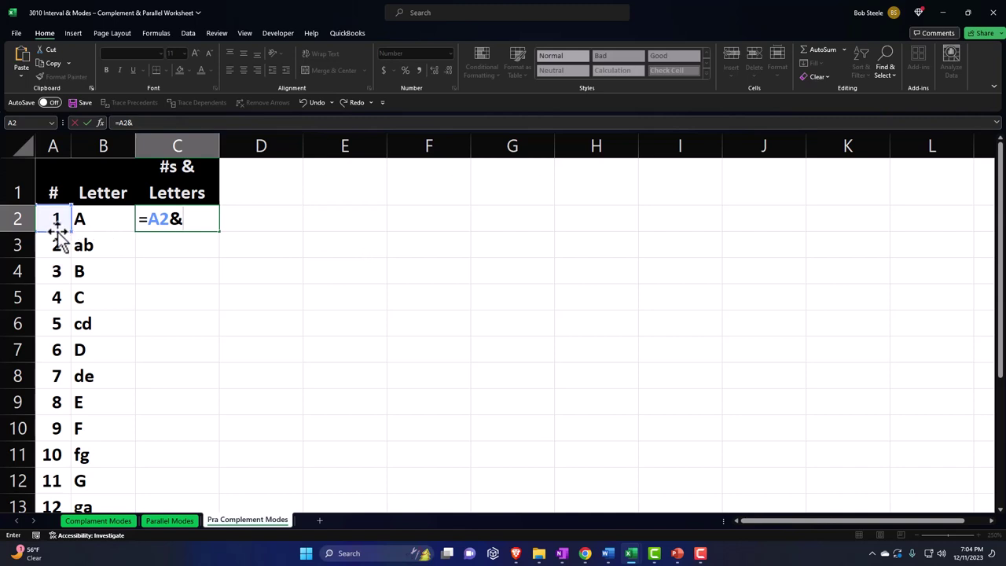
{"action": "left_click", "coordinate": [85, 223]}
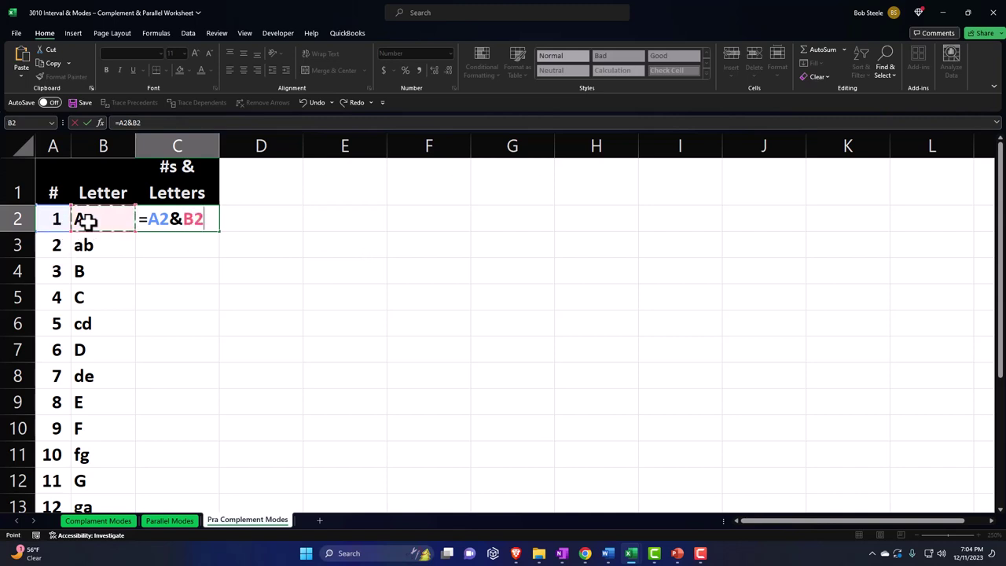
{"action": "key", "text": "Return"}
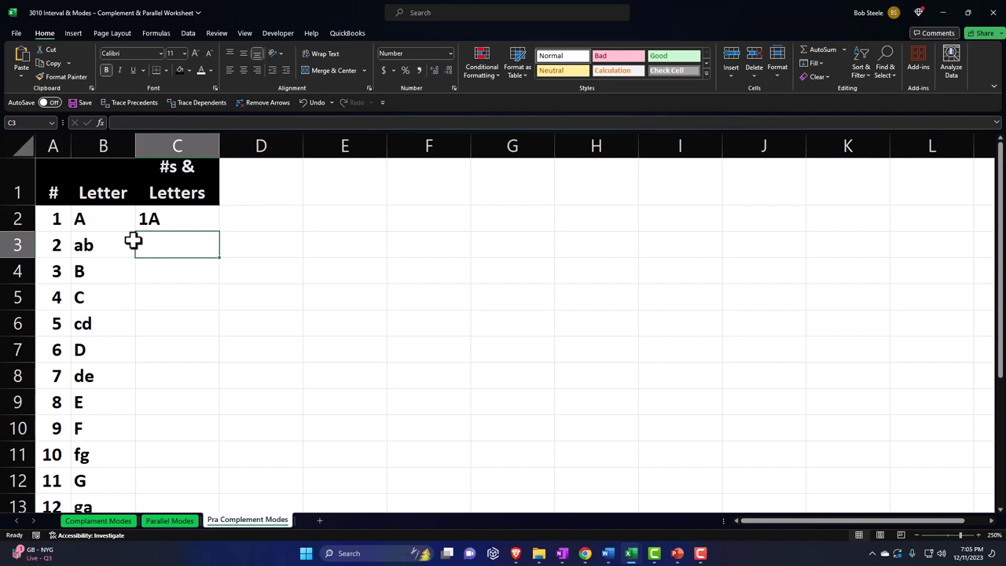
Fill the C2 formula down through row 13, check the copied formulas, and narrow column C slightly.
{"action": "left_click", "coordinate": [175, 219]}
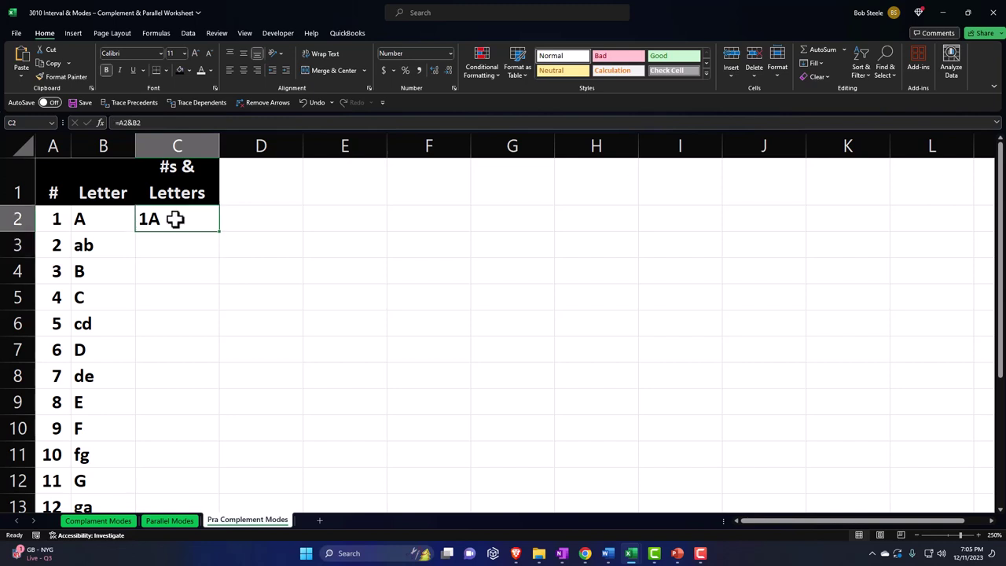
{"action": "double_click", "coordinate": [221, 234]}
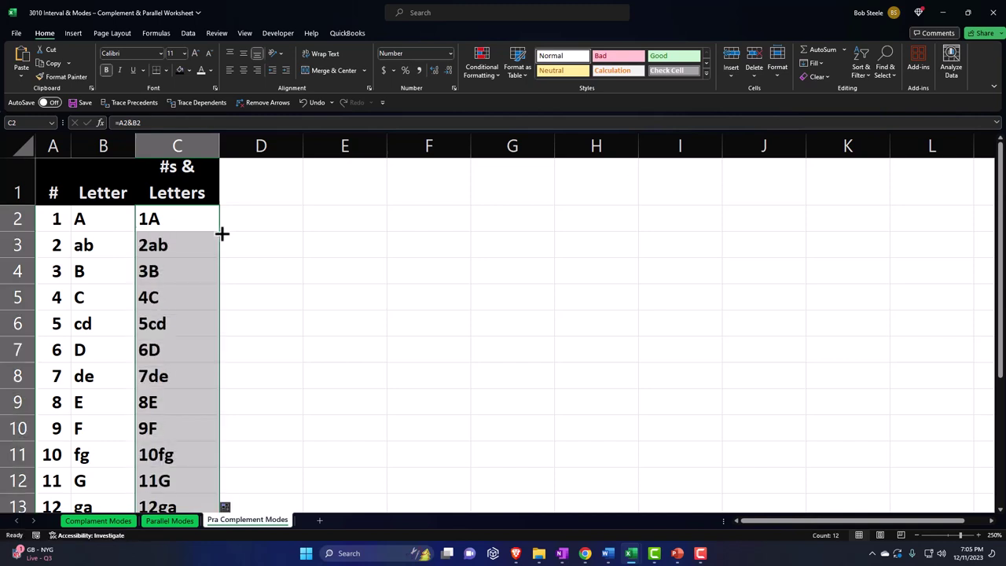
{"action": "left_click", "coordinate": [170, 244]}
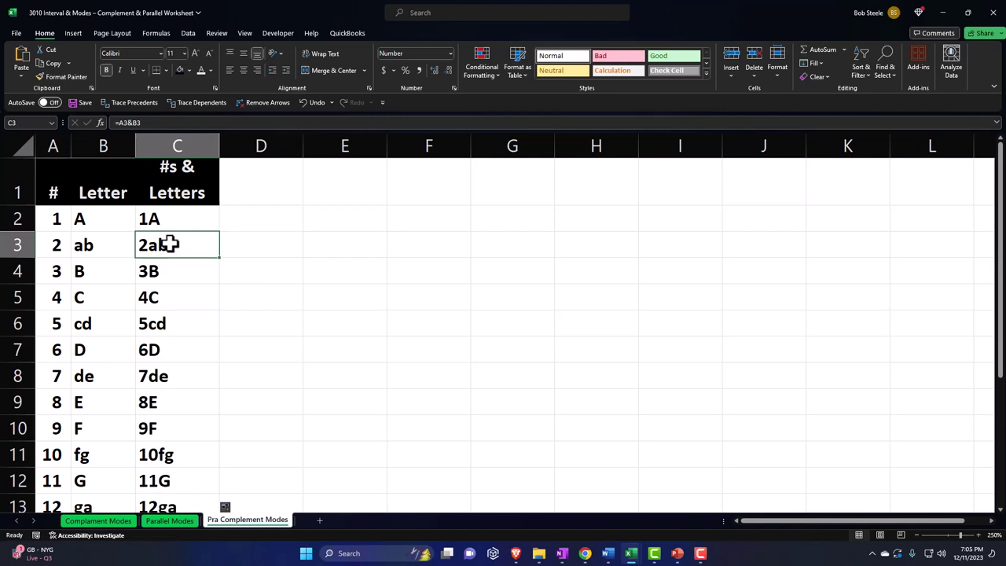
{"action": "key", "text": "Down"}
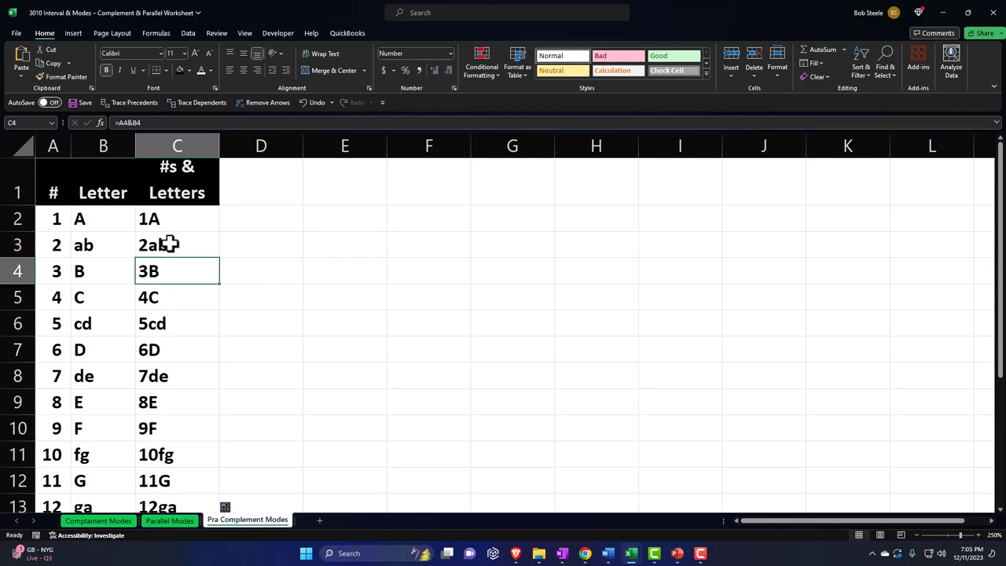
{"action": "key", "text": "Down"}
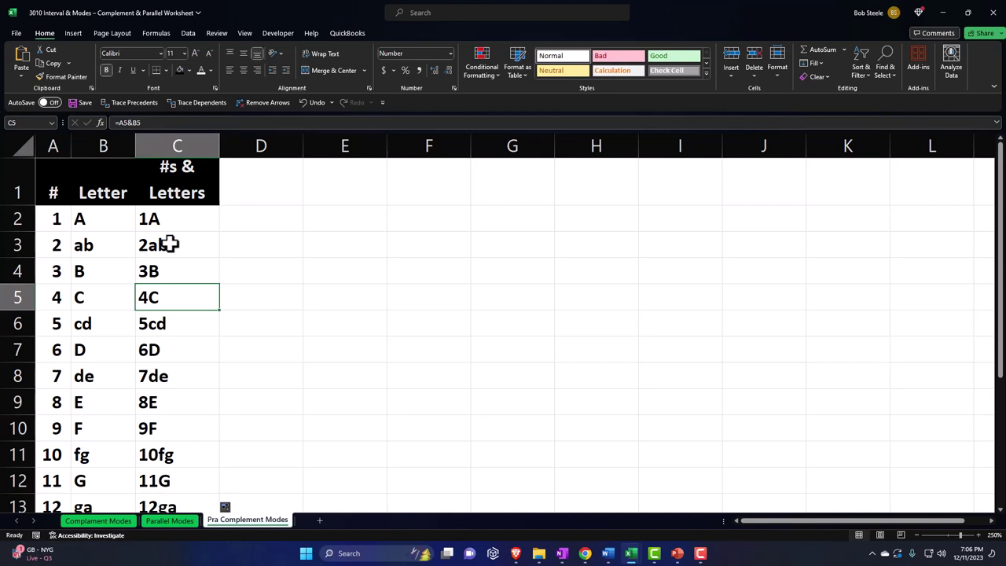
{"action": "left_click_drag", "start_coordinate": [219, 146], "coordinate": [207, 148]}
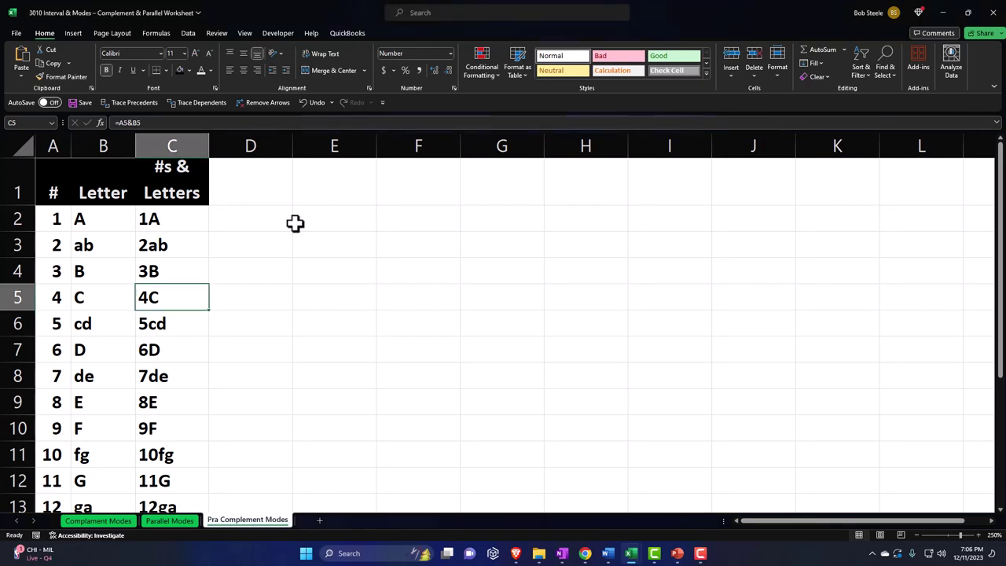
{"action": "left_click", "coordinate": [331, 185]}
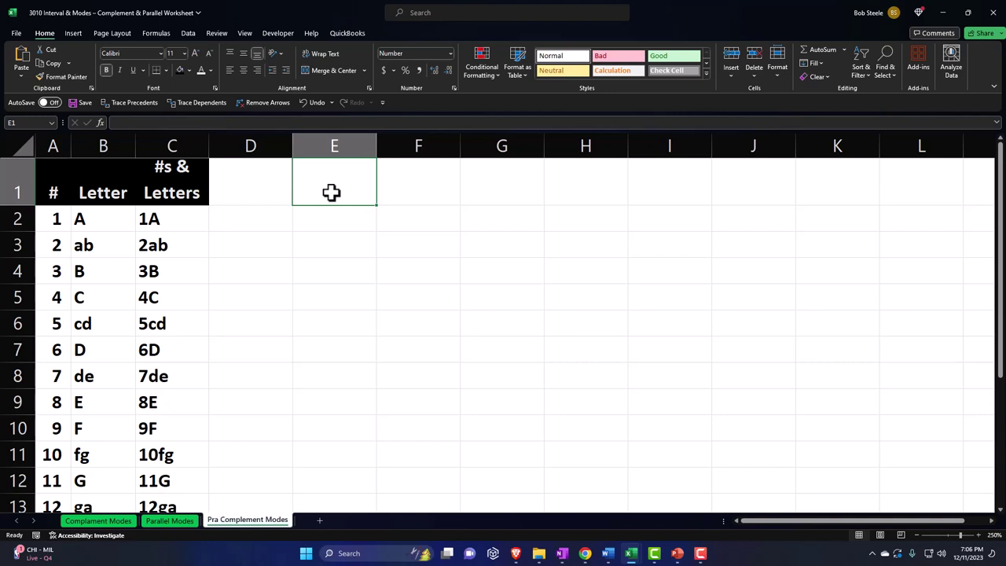
Enter 0 in E1 and 1 in F1, and extend the number series across row 1 to 24 in AC1.
{"action": "type", "text": "0"}
{"action": "key", "text": "Tab"}
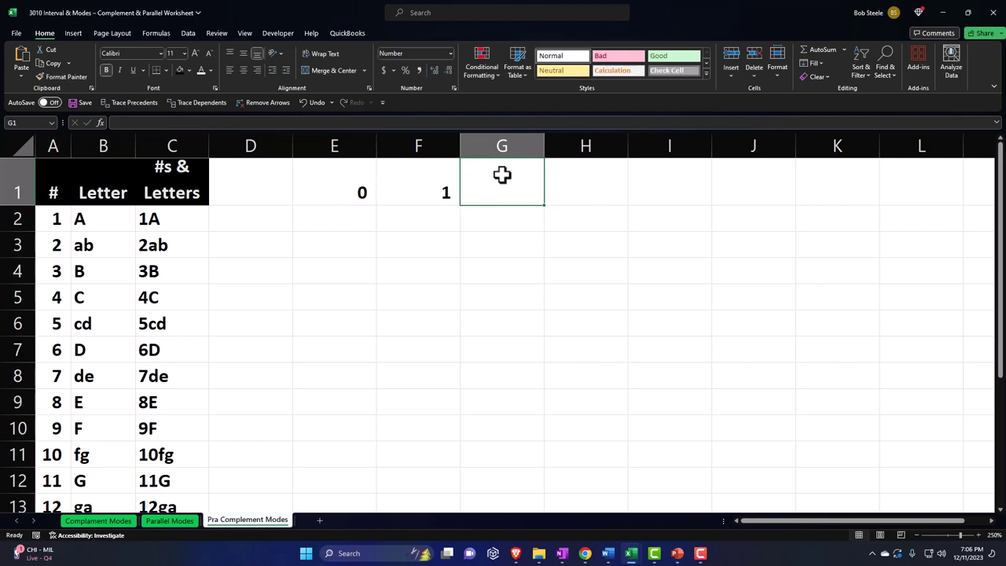
{"action": "left_click_drag", "start_coordinate": [349, 189], "coordinate": [417, 187]}
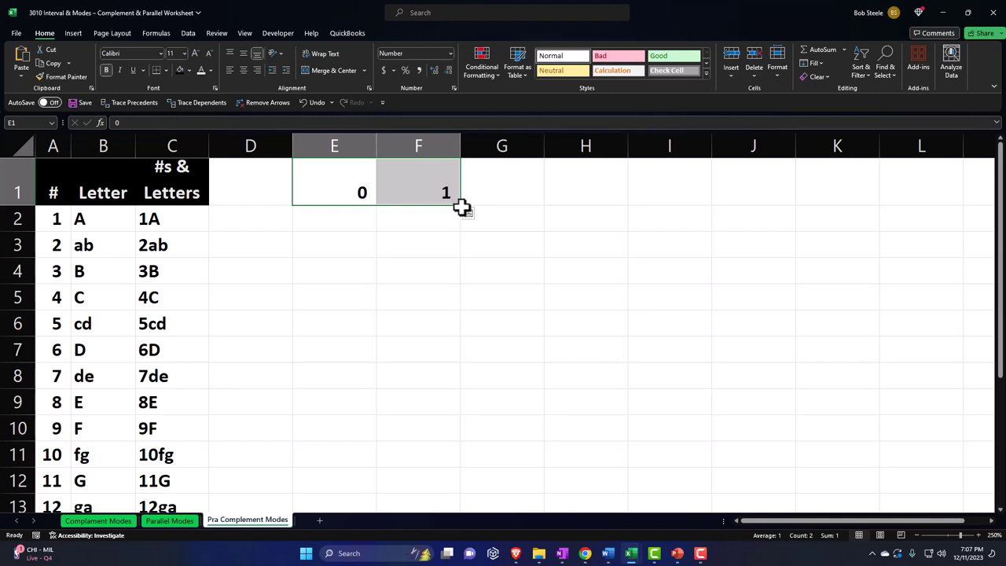
{"action": "left_click_drag", "start_coordinate": [463, 208], "coordinate": [837, 202]}
{"action": "left_click", "coordinate": [561, 241]}
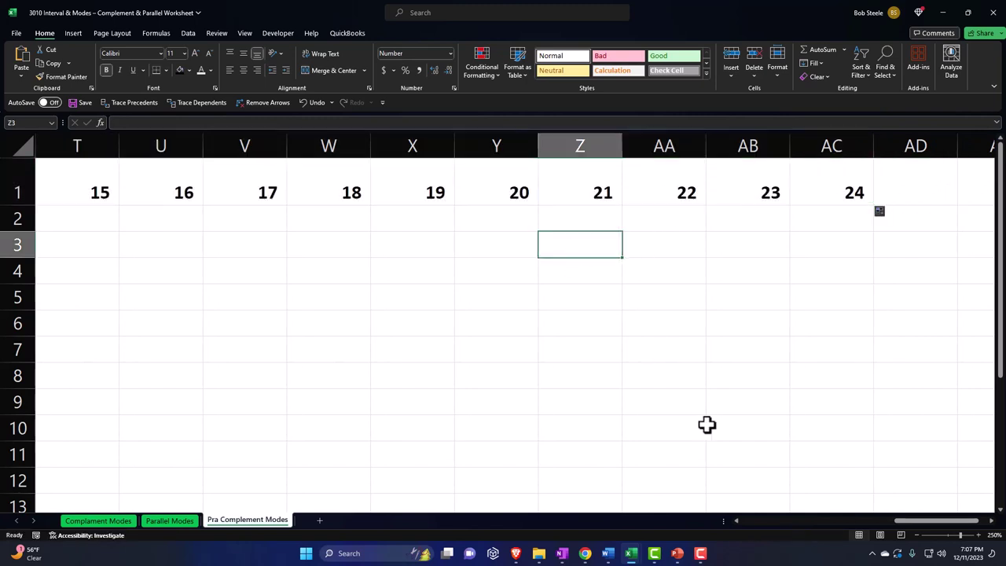
Narrow columns E through AC together to about half their width.
{"action": "left_click", "coordinate": [836, 142]}
{"action": "mouse_move", "coordinate": [787, 146]}
{"action": "left_mouse_down"}
{"action": "mouse_move", "coordinate": [3, 162]}
{"action": "mouse_move", "coordinate": [319, 165]}
{"action": "left_mouse_up"}
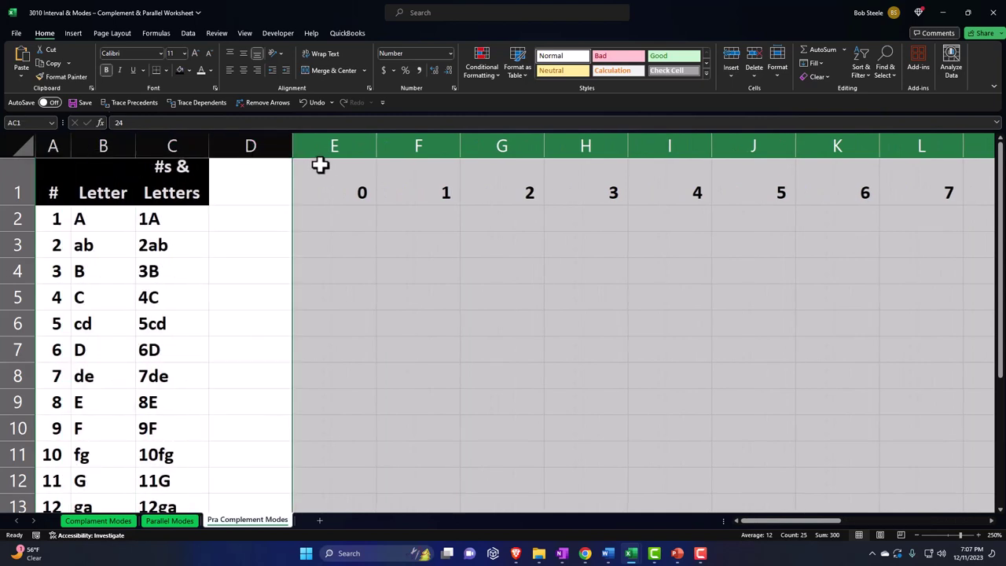
{"action": "left_click_drag", "start_coordinate": [378, 140], "coordinate": [334, 141]}
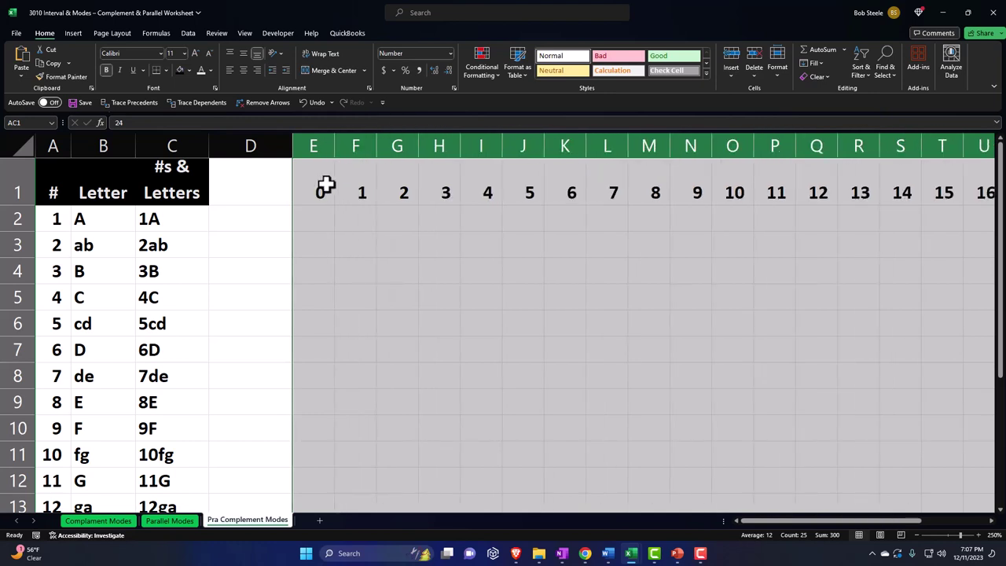
Format the number headers E1:AC1 with a black fill, white text and centred alignment.
{"action": "left_click_drag", "start_coordinate": [319, 188], "coordinate": [840, 196]}
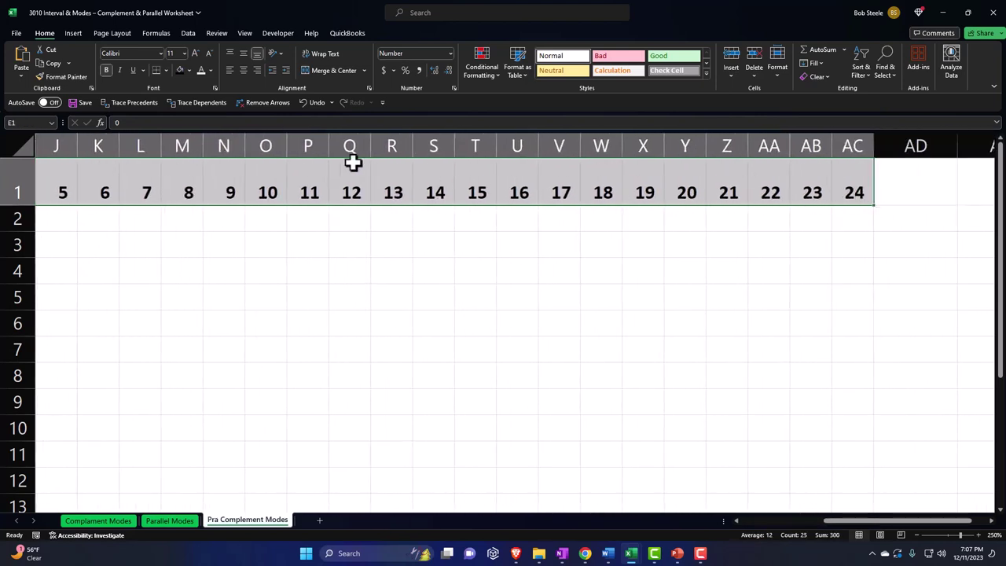
{"action": "left_click", "coordinate": [180, 70]}
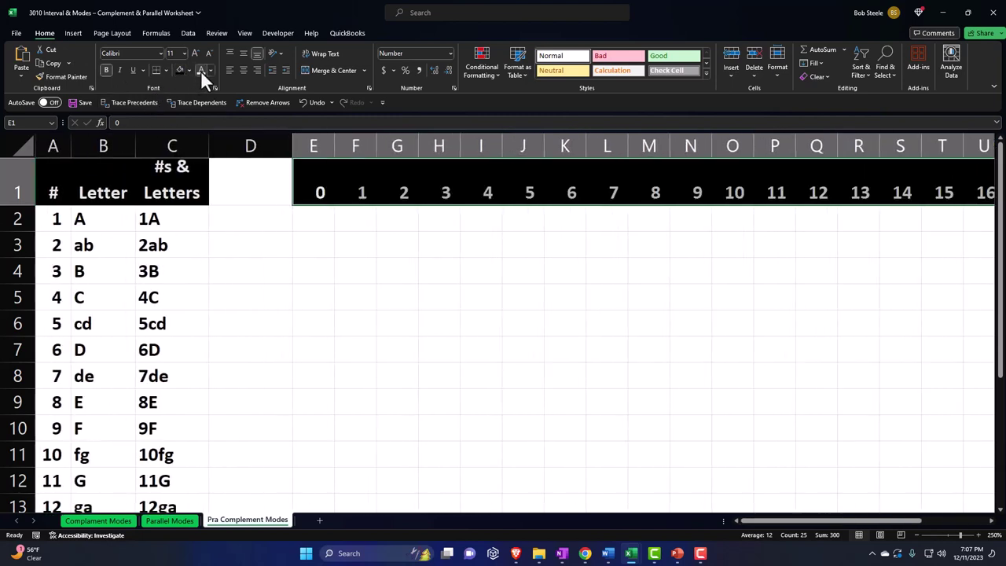
{"action": "left_click", "coordinate": [242, 70]}
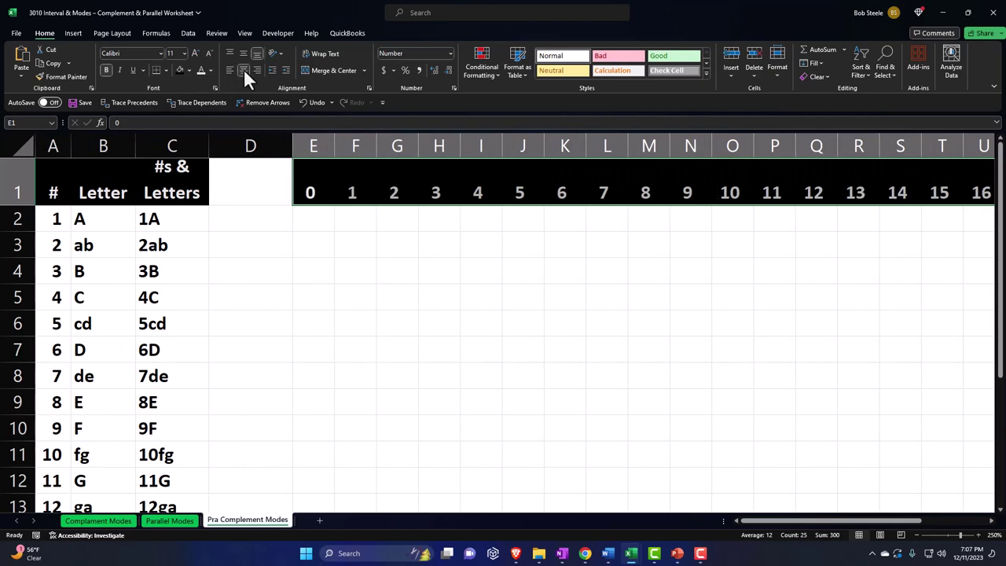
Give the 0 header in cell E1 a red fill.
{"action": "left_click", "coordinate": [305, 186]}
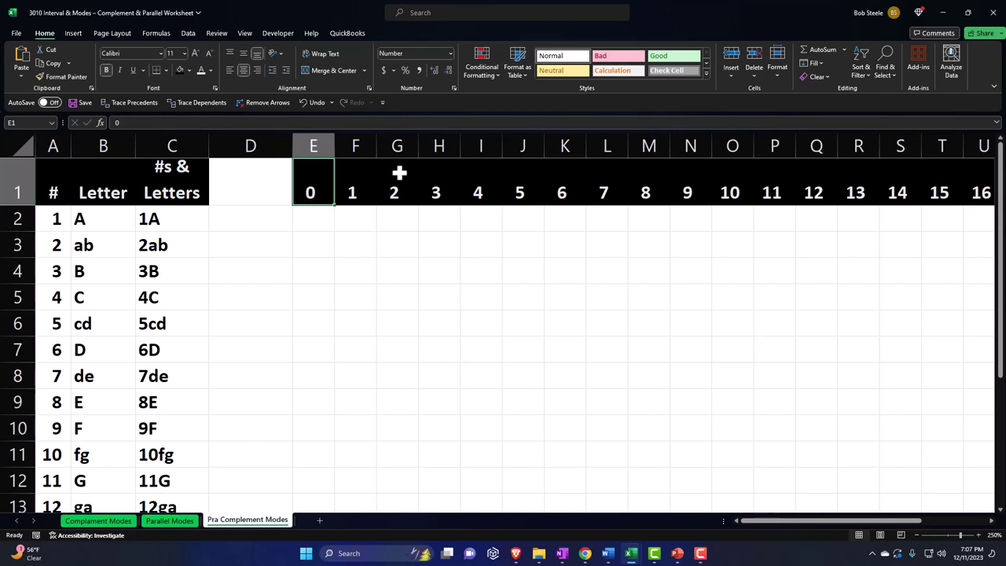
{"action": "left_click", "coordinate": [188, 70]}
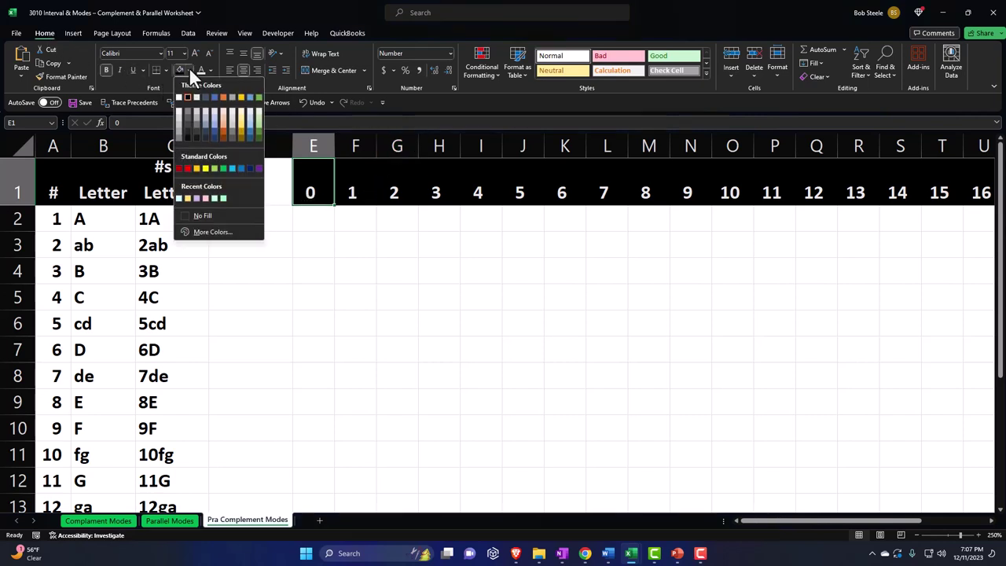
{"action": "left_click", "coordinate": [189, 167]}
{"action": "left_click", "coordinate": [316, 226]}
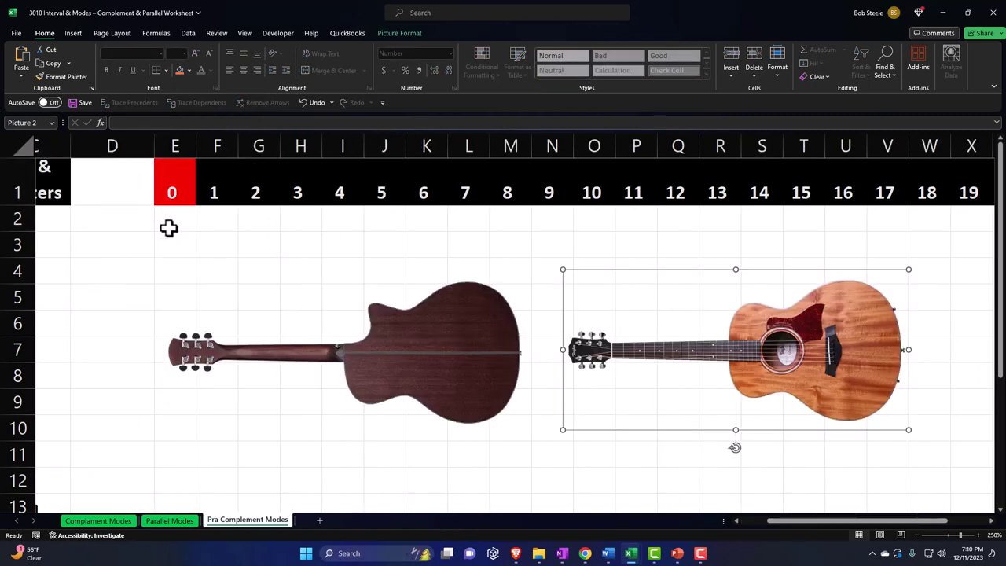
Rearrange the two guitar pictures below the headers, with the back view under numbers 0 to 8 and the front view further along the row.
{"action": "left_click", "coordinate": [170, 224]}
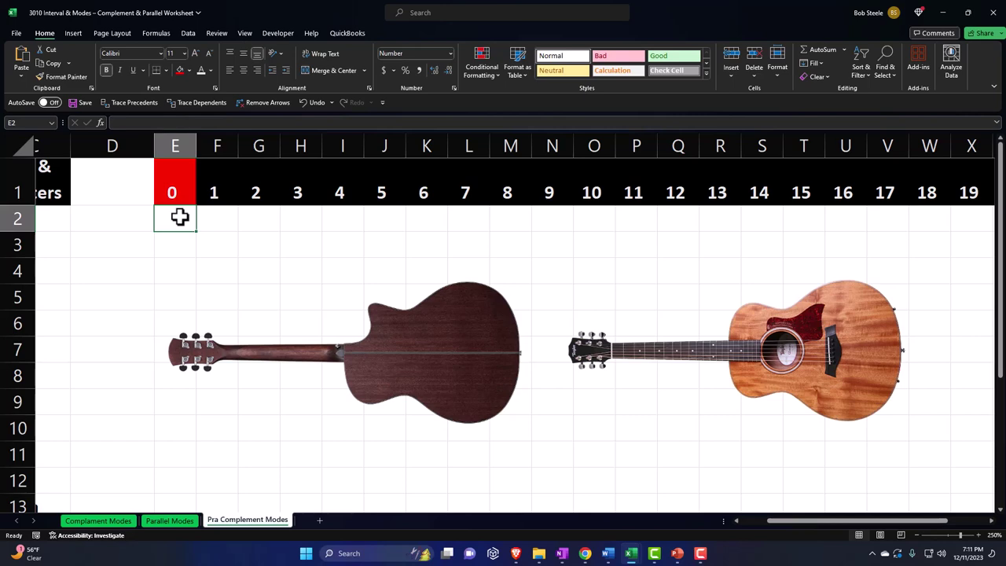
{"action": "left_click_drag", "start_coordinate": [389, 326], "coordinate": [431, 448]}
{"action": "left_click_drag", "start_coordinate": [787, 355], "coordinate": [407, 299]}
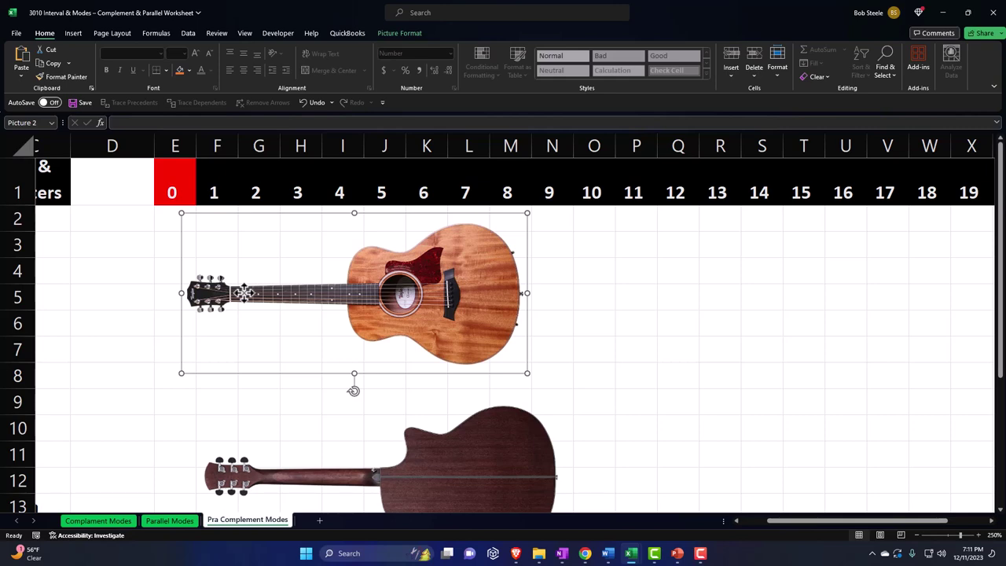
{"action": "left_click_drag", "start_coordinate": [243, 292], "coordinate": [591, 290]}
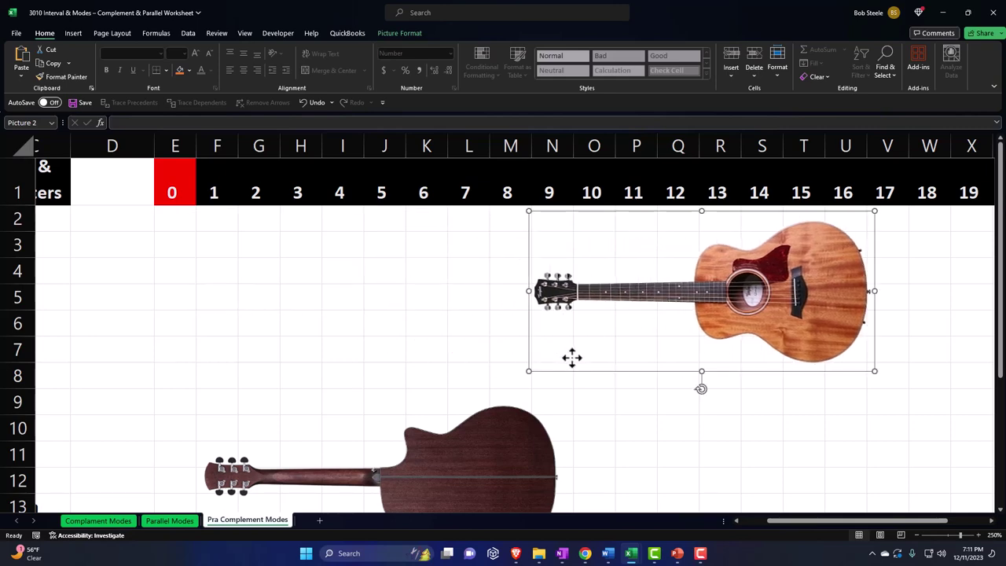
{"action": "scroll", "coordinate": [382, 346], "scroll_direction": "down", "scroll_amount": 1}
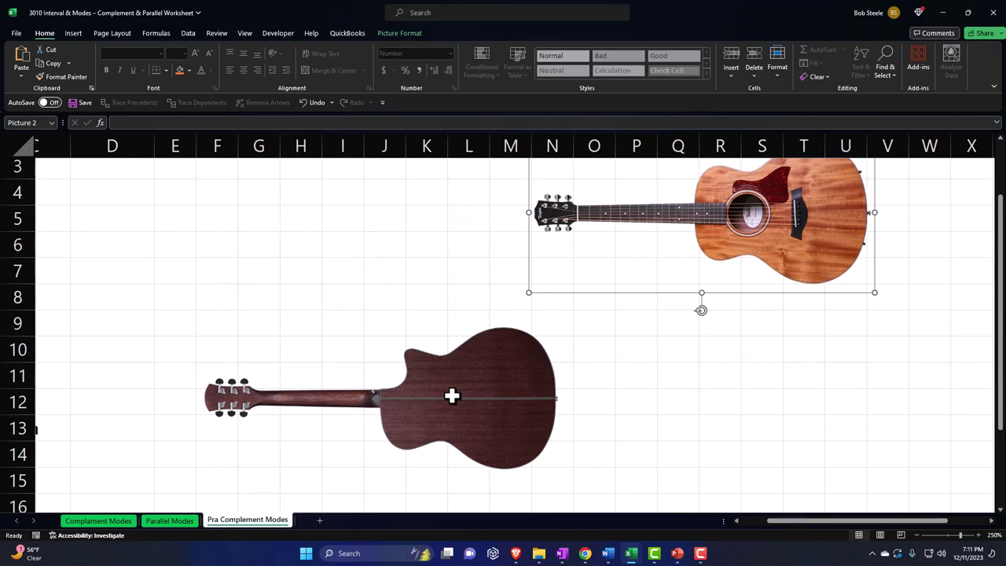
{"action": "left_click_drag", "start_coordinate": [451, 396], "coordinate": [412, 313]}
{"action": "scroll", "coordinate": [583, 403], "scroll_direction": "up", "scroll_amount": 1}
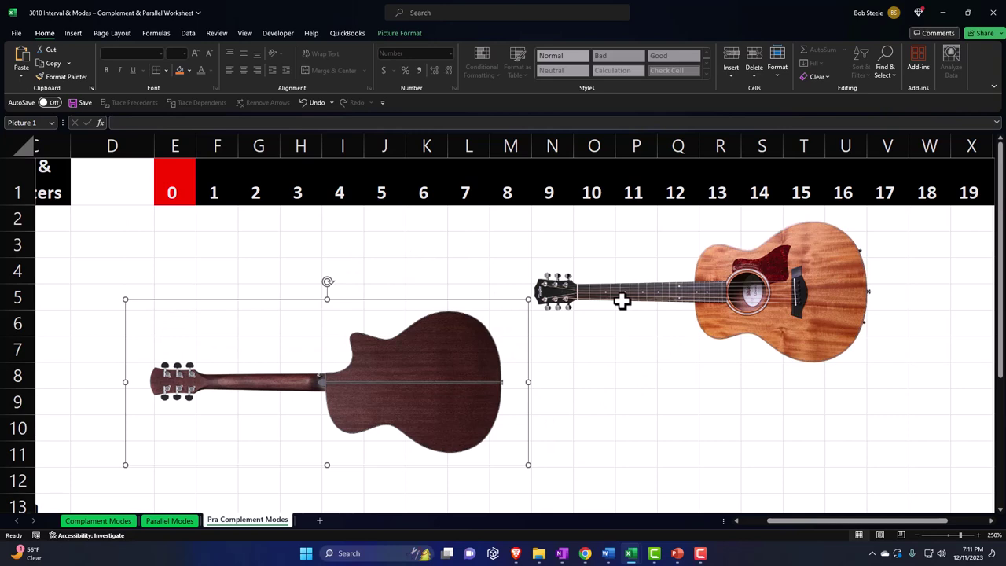
{"action": "left_click", "coordinate": [675, 292]}
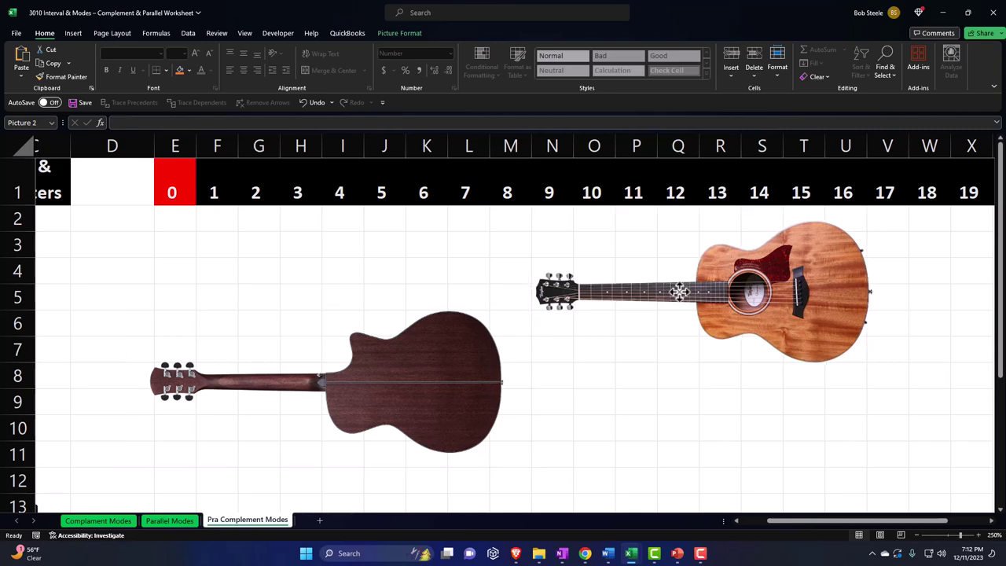
{"action": "left_click_drag", "start_coordinate": [676, 291], "coordinate": [693, 308]}
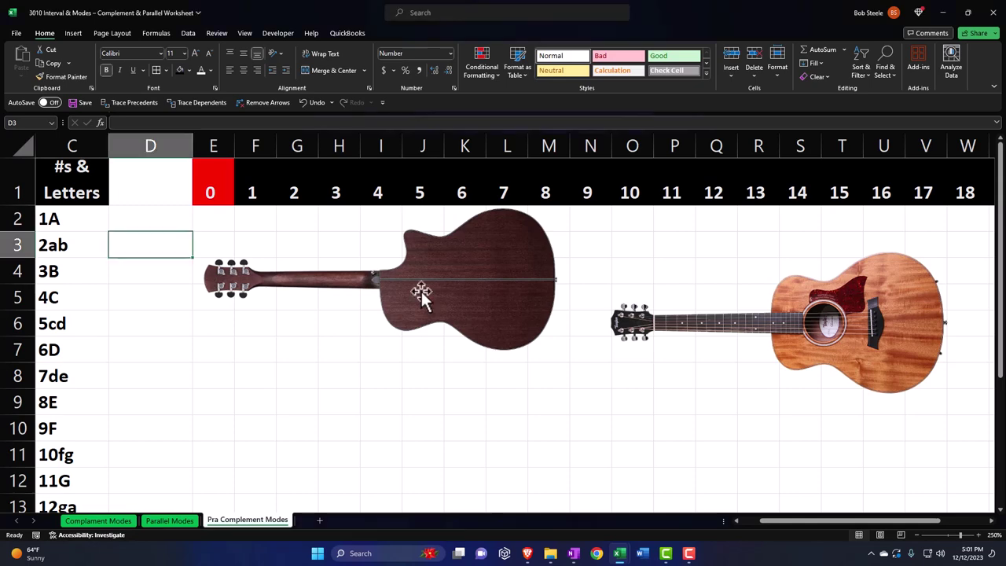
Delete both guitar pictures from the sheet.
{"action": "left_click", "coordinate": [420, 291]}
{"action": "key", "text": "Delete"}
{"action": "left_click", "coordinate": [830, 313]}
{"action": "key", "text": "Delete"}
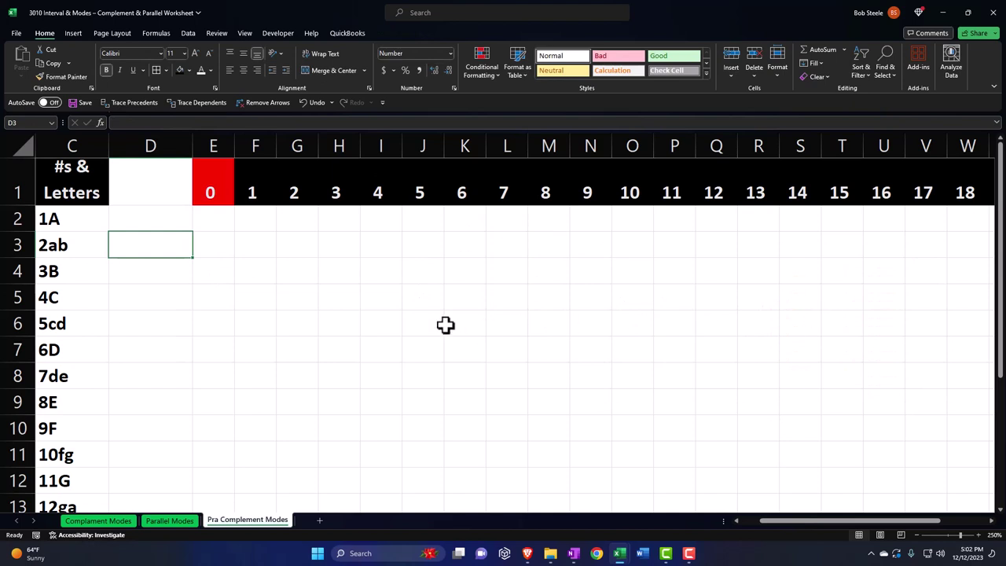
Enter the open-string notes 8e, 1A, 6D, 11G and 3B in cells E2 through E6.
{"action": "left_click", "coordinate": [212, 221]}
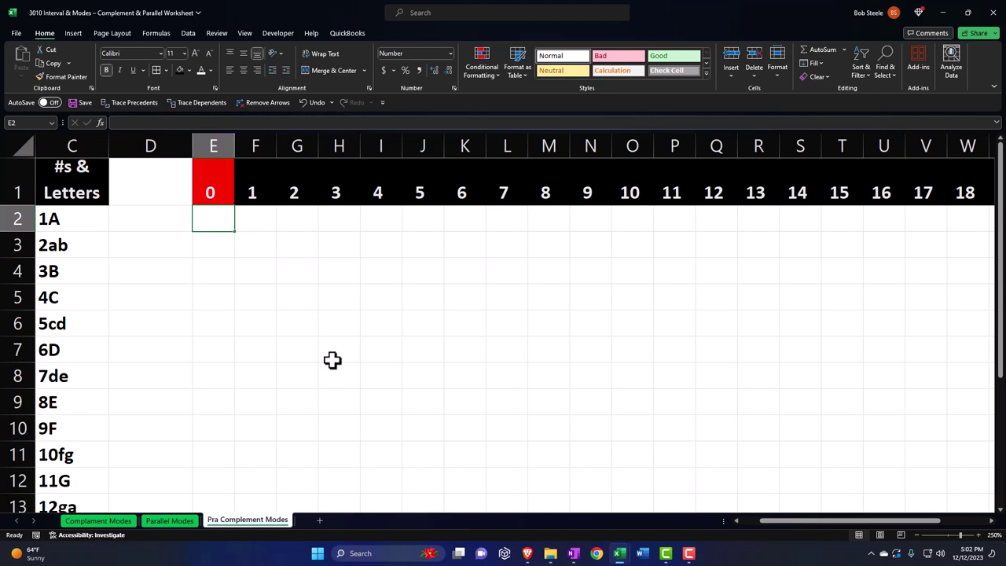
{"action": "type", "text": "8e"}
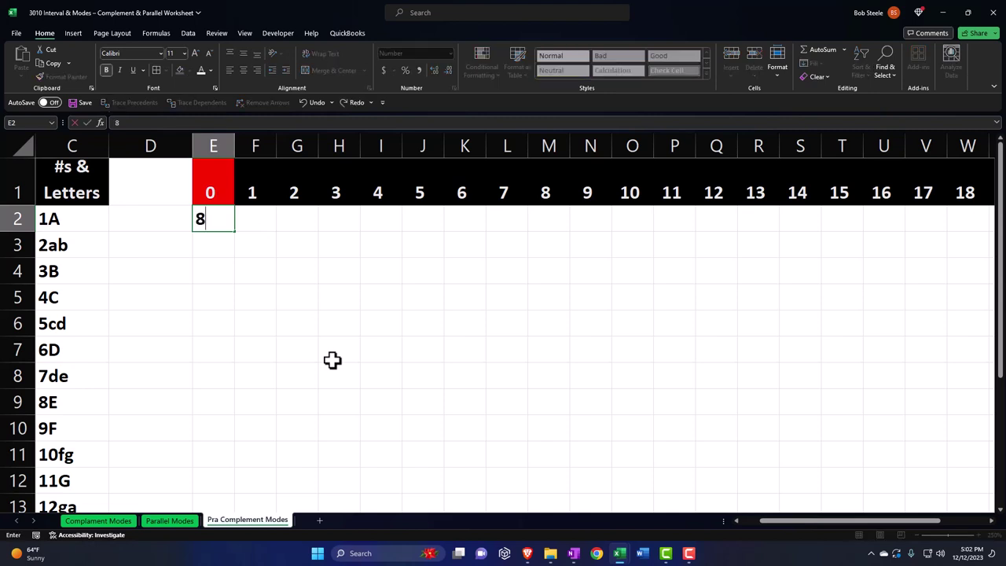
{"action": "key", "text": "Return"}
{"action": "type", "text": "1A"}
{"action": "key", "text": "Return"}
{"action": "type", "text": "6D"}
{"action": "key", "text": "Return"}
{"action": "type", "text": "11G"}
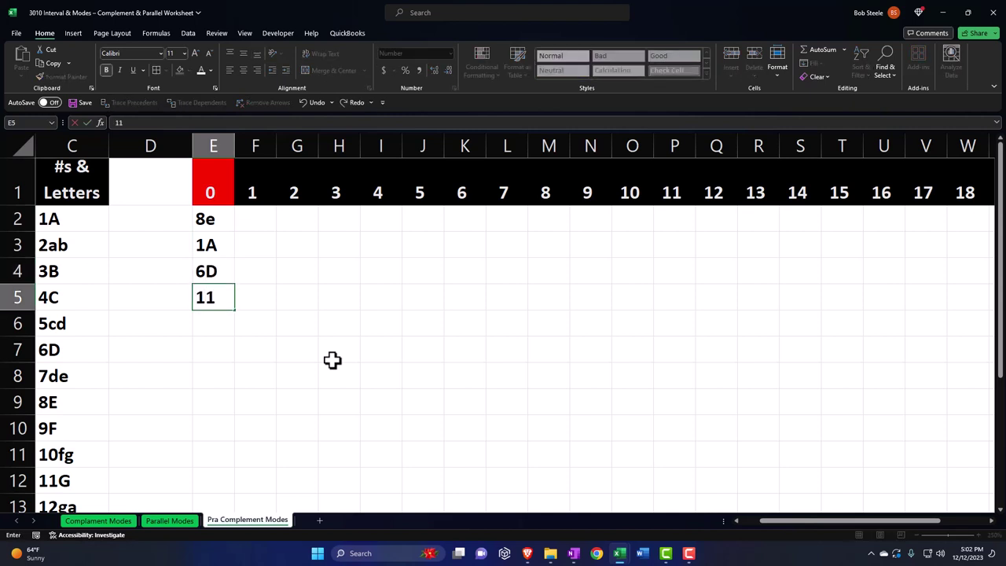
{"action": "key", "text": "Return"}
{"action": "type", "text": "3B"}
{"action": "key", "text": "Return"}
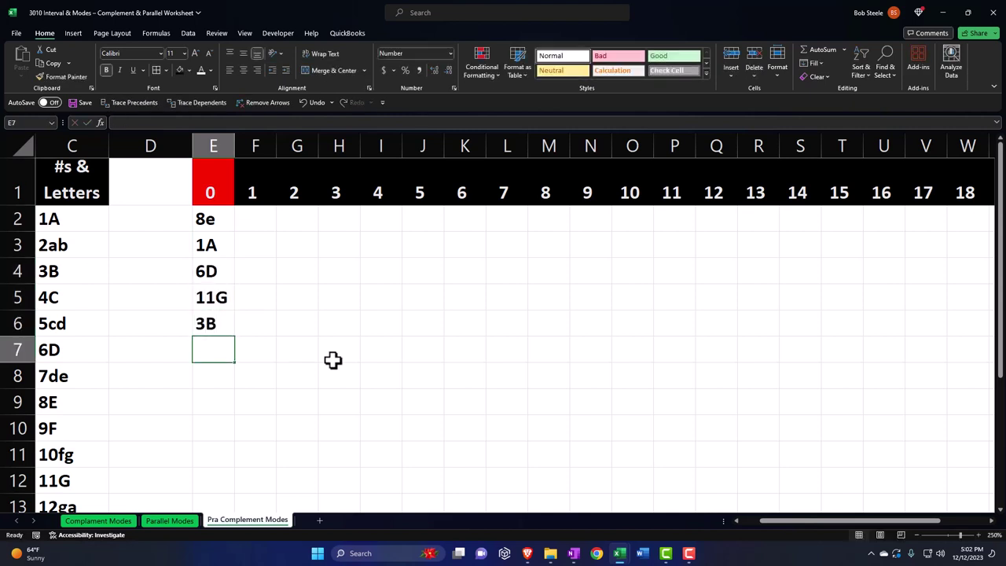
Enter the formula =E2 in cell E7 so the last string repeats the first string's note.
{"action": "type", "text": "="}
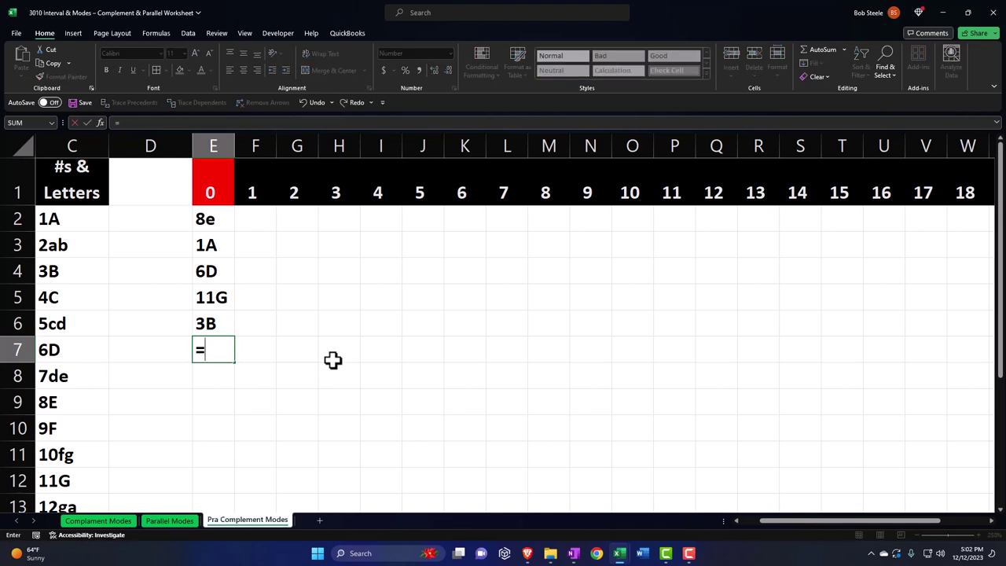
{"action": "key", "text": "Up"}
{"action": "key", "text": "Up"}
{"action": "key", "text": "Up"}
{"action": "key", "text": "Up"}
{"action": "key", "text": "Up"}
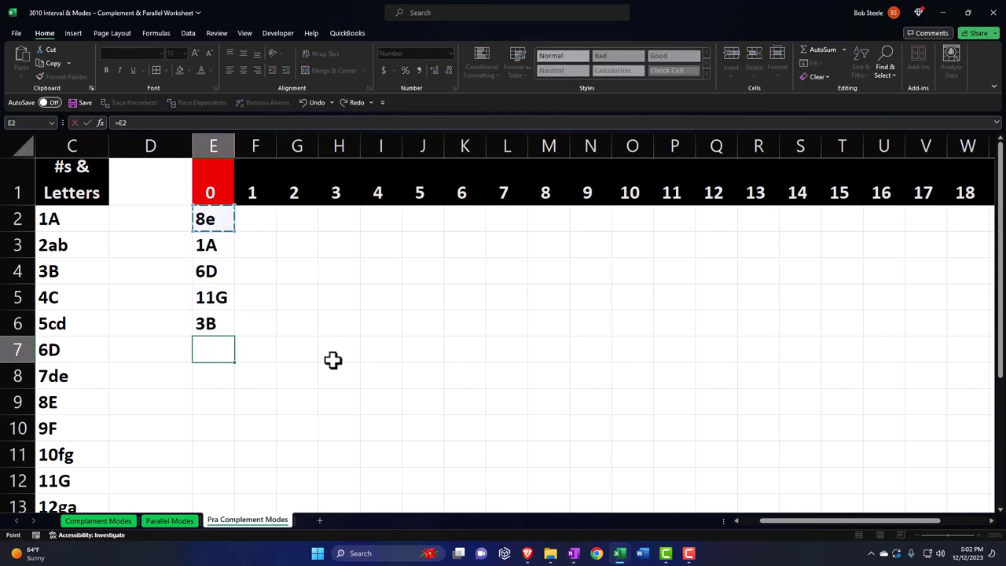
{"action": "key", "text": "Return"}
Change the note in cell E2 to 8E with a capital letter and check the entries down to the linked cell E7.
{"action": "left_click", "coordinate": [224, 220]}
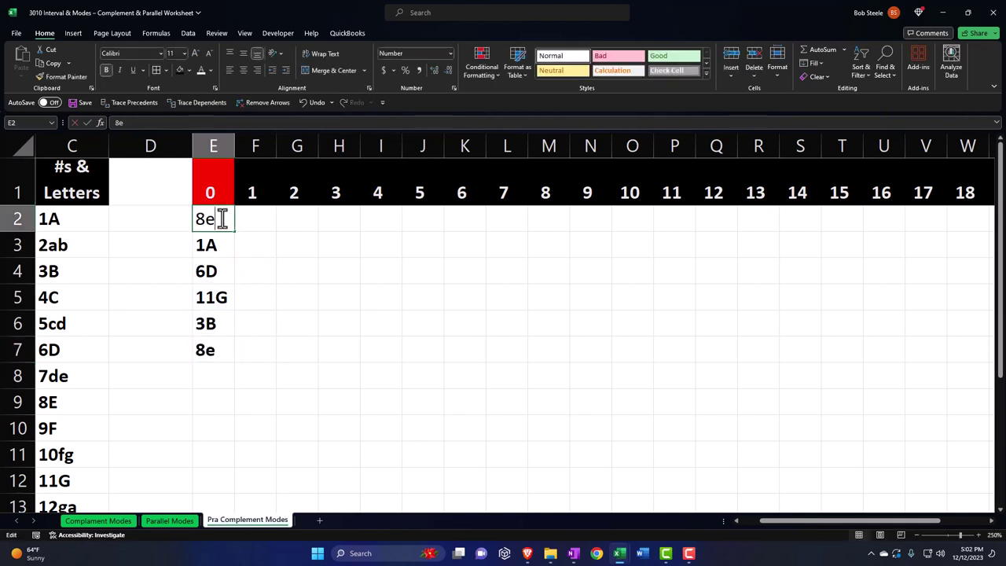
{"action": "key", "text": "Down"}
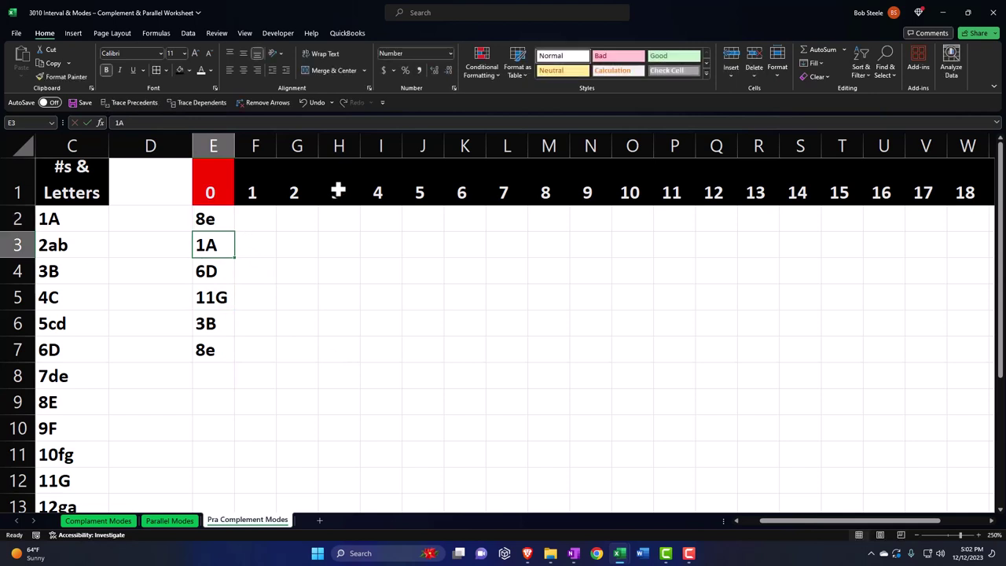
{"action": "key", "text": "BackSpace"}
{"action": "type", "text": "E"}
{"action": "key", "text": "Return"}
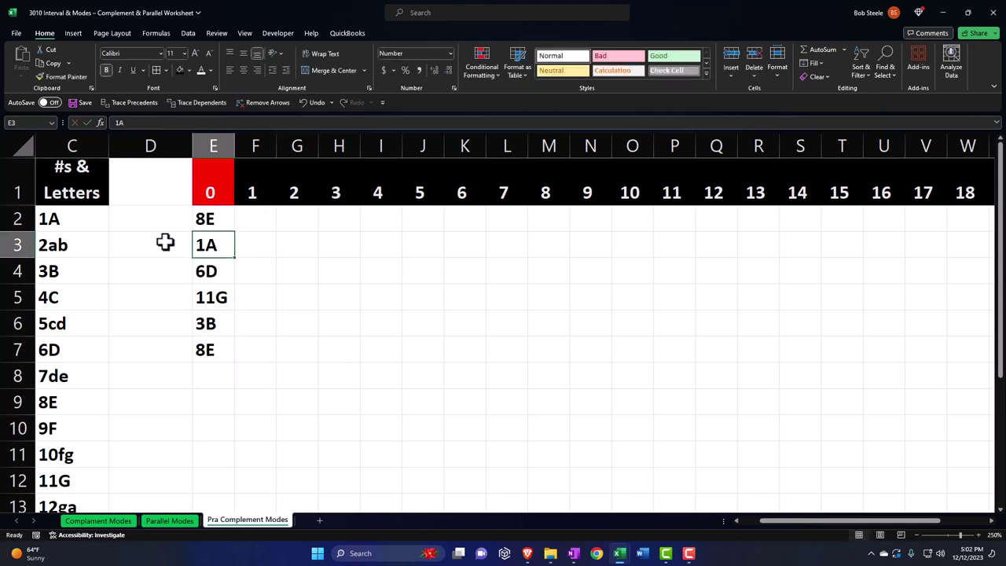
{"action": "key", "text": "Down"}
{"action": "key", "text": "Down"}
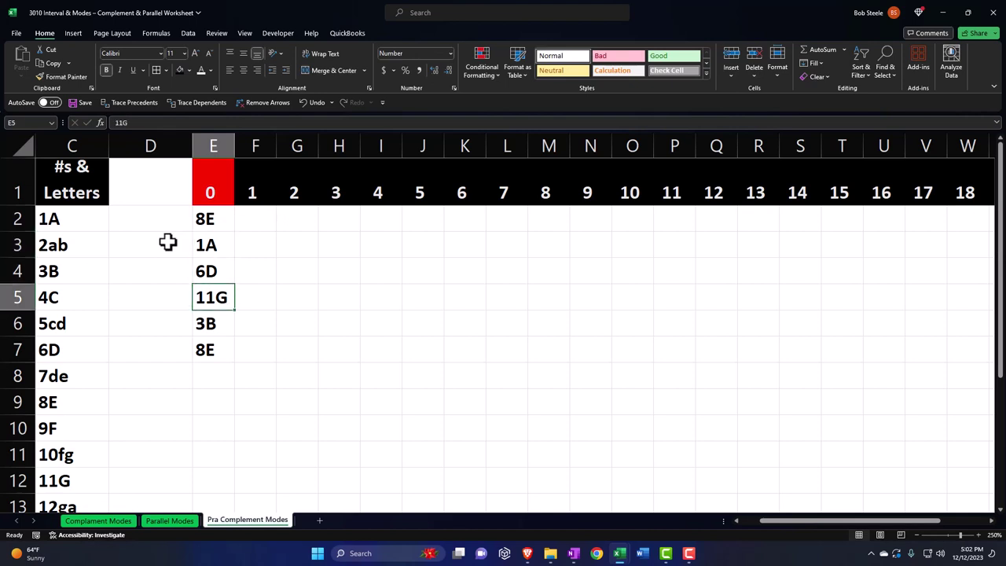
{"action": "key", "text": "Down"}
{"action": "key", "text": "Down"}
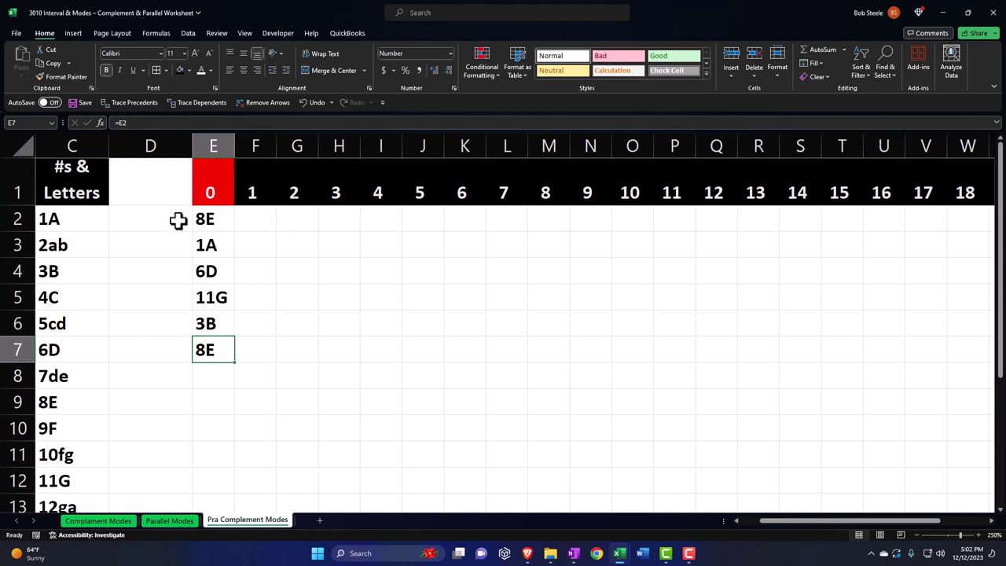
Trace row 2 fret by fret from the 0 column across to the 12 column.
{"action": "left_click", "coordinate": [178, 220]}
{"action": "key", "text": "Right"}
{"action": "key", "text": "Right"}
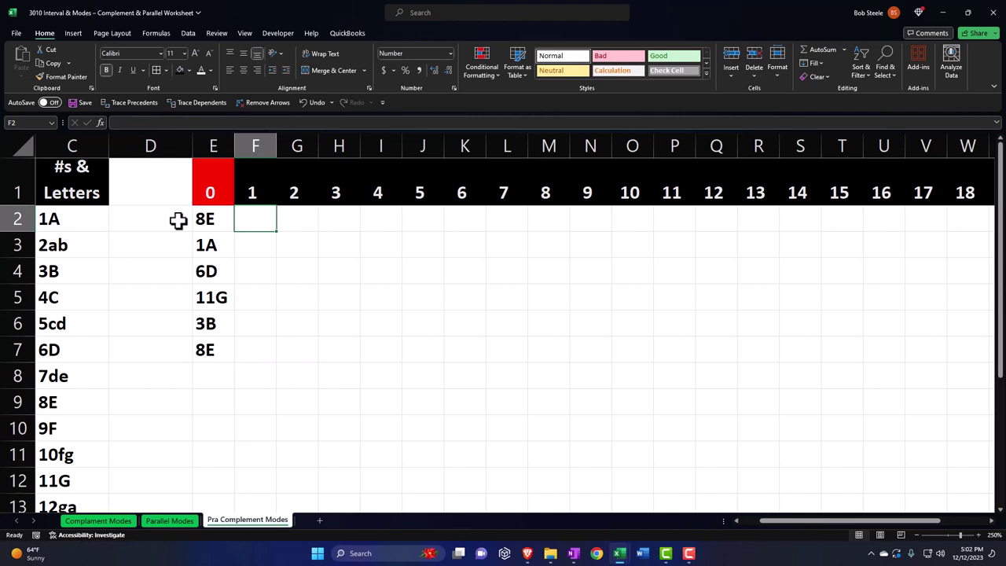
{"action": "key", "text": "Right"}
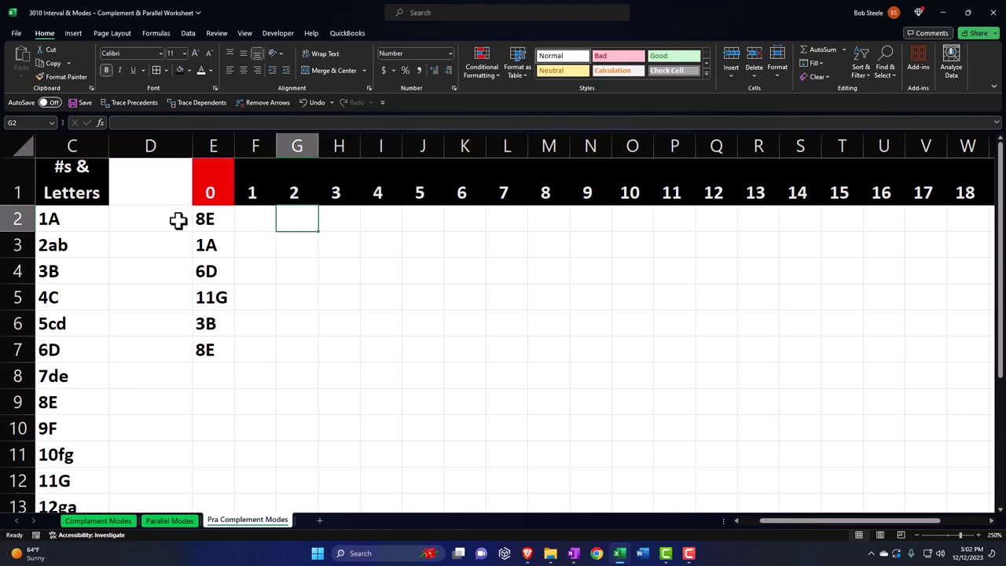
{"action": "key", "text": "Left"}
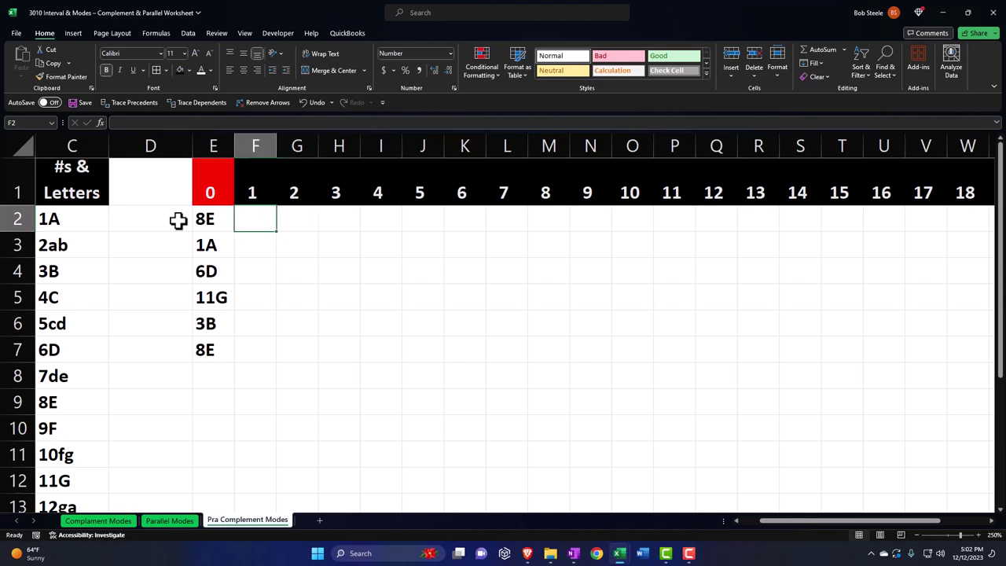
{"action": "key", "text": "Right"}
{"action": "key", "text": "Right"}
{"action": "key", "text": "Right"}
{"action": "key", "text": "Right"}
{"action": "key", "text": "Right"}
{"action": "key", "text": "Right"}
{"action": "key", "text": "Right"}
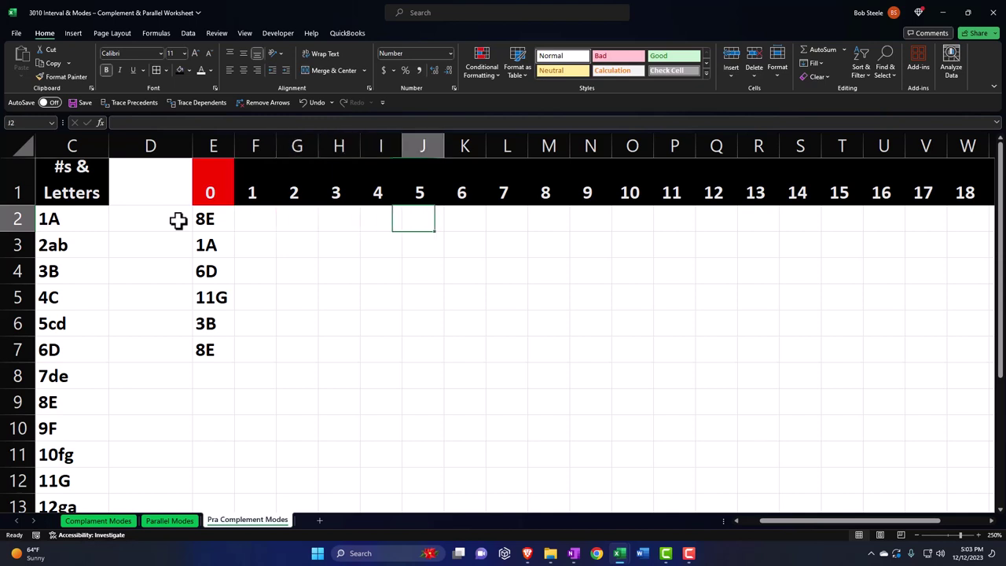
{"action": "key", "text": "Right"}
{"action": "key", "text": "Right"}
{"action": "key", "text": "Right"}
{"action": "key", "text": "Right"}
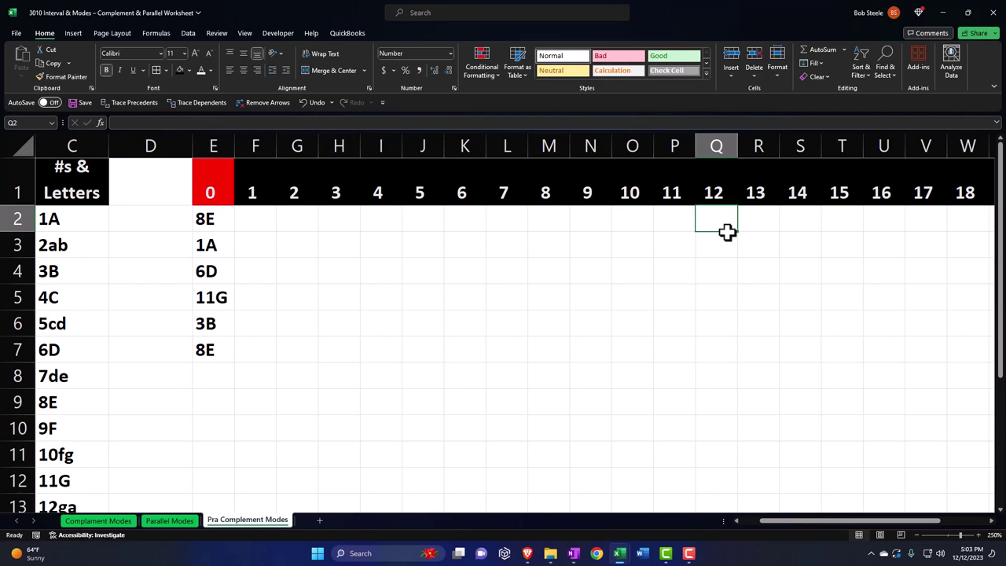
Trace the open-string notes in column E and the fret numbers from 0 through 12 in row 1.
{"action": "left_click", "coordinate": [213, 192]}
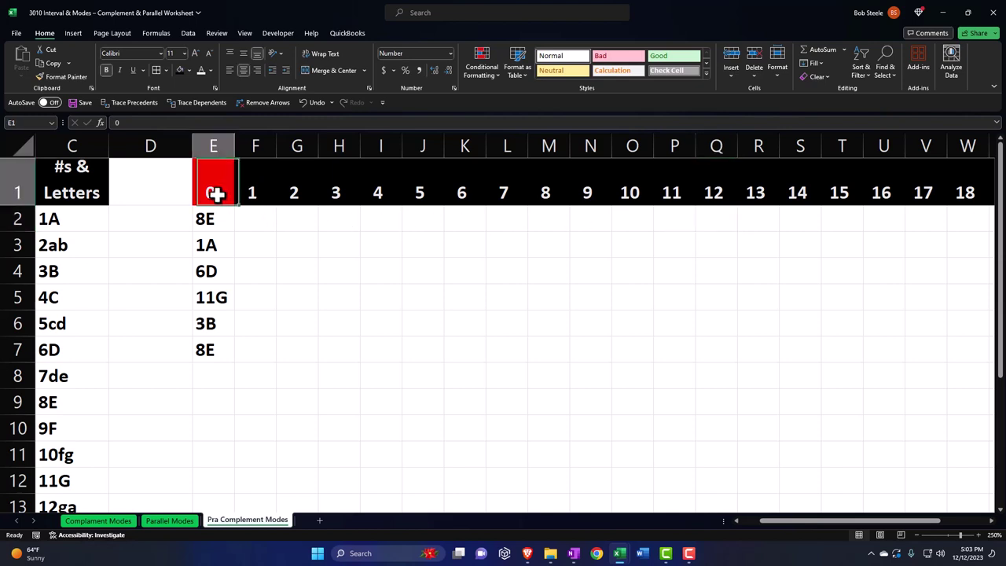
{"action": "left_click_drag", "start_coordinate": [209, 218], "coordinate": [207, 346]}
{"action": "left_click_drag", "start_coordinate": [209, 192], "coordinate": [676, 192]}
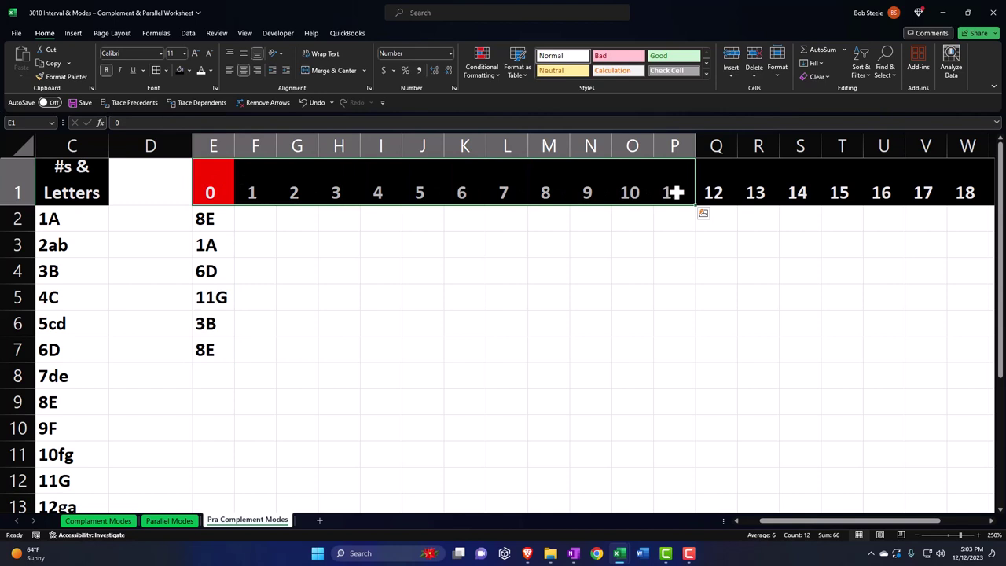
{"action": "left_click", "coordinate": [718, 191]}
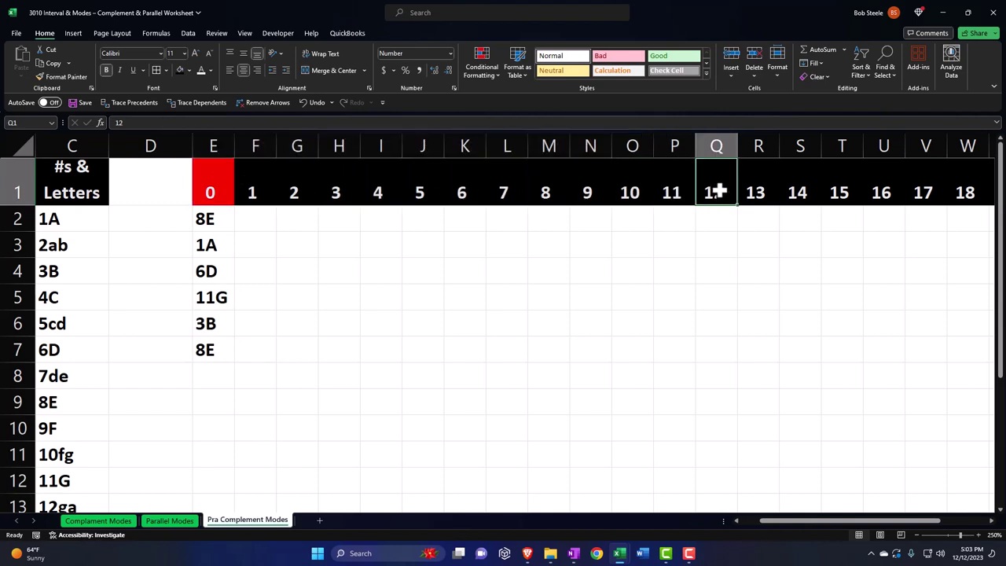
{"action": "key", "text": "Return"}
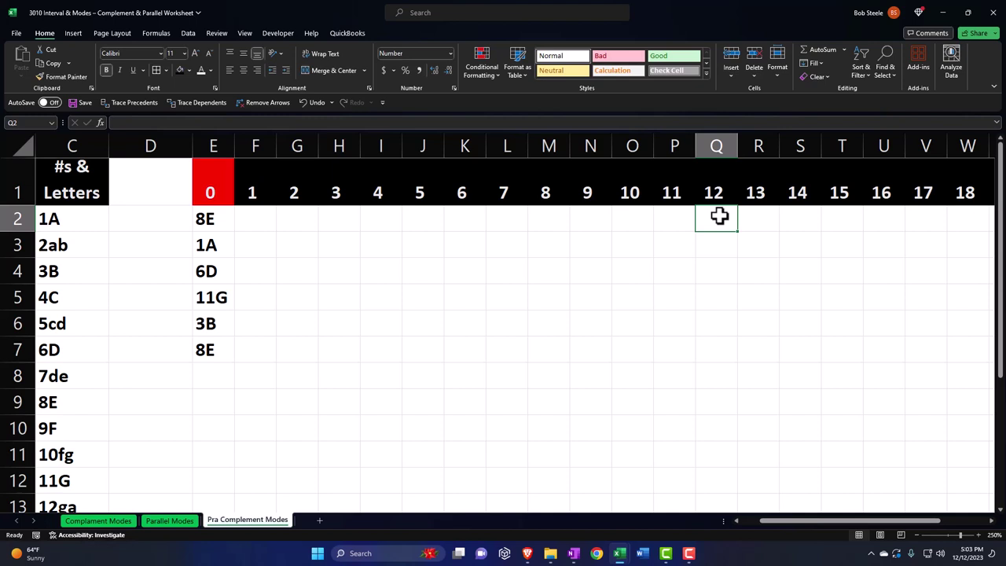
Copy the twelve combined number-and-letter notes in cells C2 to C13.
{"action": "left_click", "coordinate": [361, 400]}
{"action": "key", "text": "Left"}
{"action": "key", "text": "Left"}
{"action": "key", "text": "Left"}
{"action": "key", "text": "Left"}
{"action": "key", "text": "Left"}
{"action": "key", "text": "Left"}
{"action": "key", "text": "Left"}
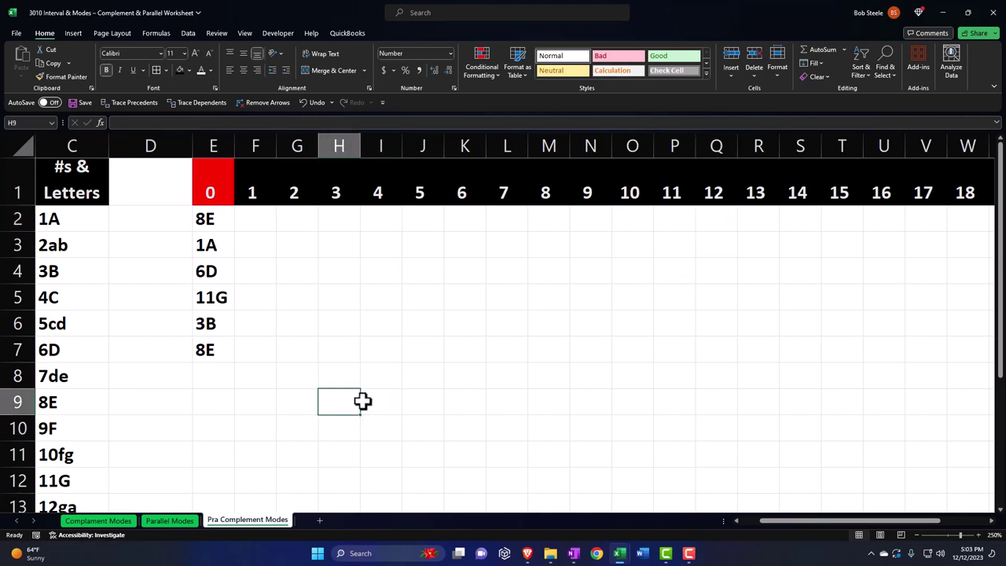
{"action": "key", "text": "Left"}
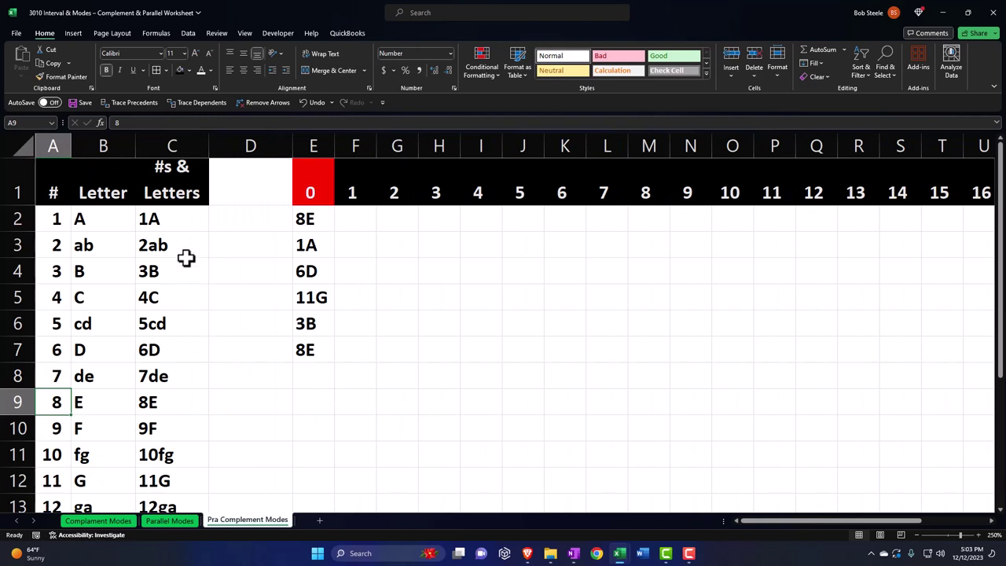
{"action": "left_click_drag", "start_coordinate": [171, 224], "coordinate": [157, 453]}
{"action": "key", "text": "ctrl+c"}
{"action": "scroll", "coordinate": [165, 440], "scroll_direction": "down", "scroll_amount": 2}
{"action": "right_click", "coordinate": [166, 329]}
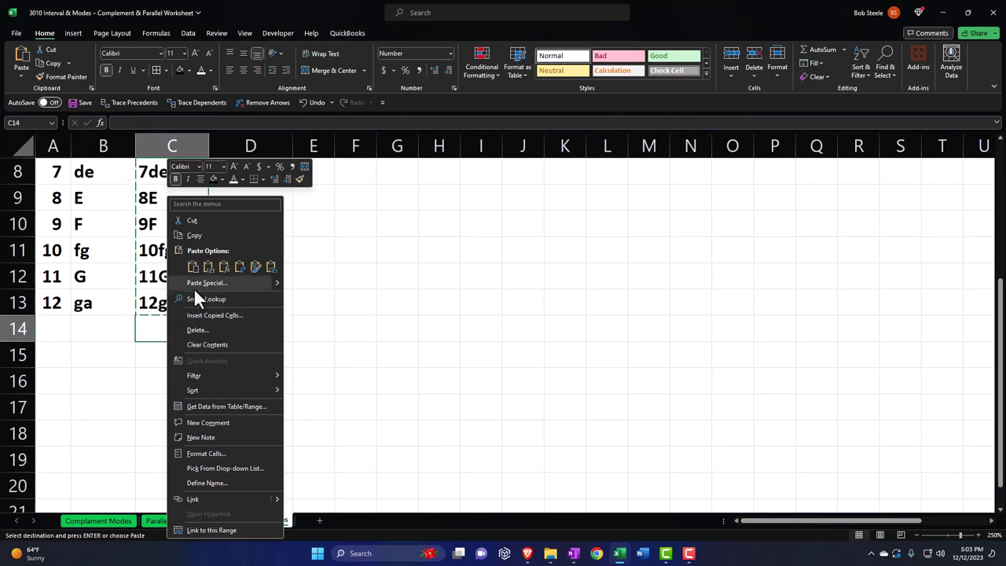
{"action": "left_click", "coordinate": [149, 319]}
{"action": "scroll", "coordinate": [181, 338], "scroll_direction": "up", "scroll_amount": 2}
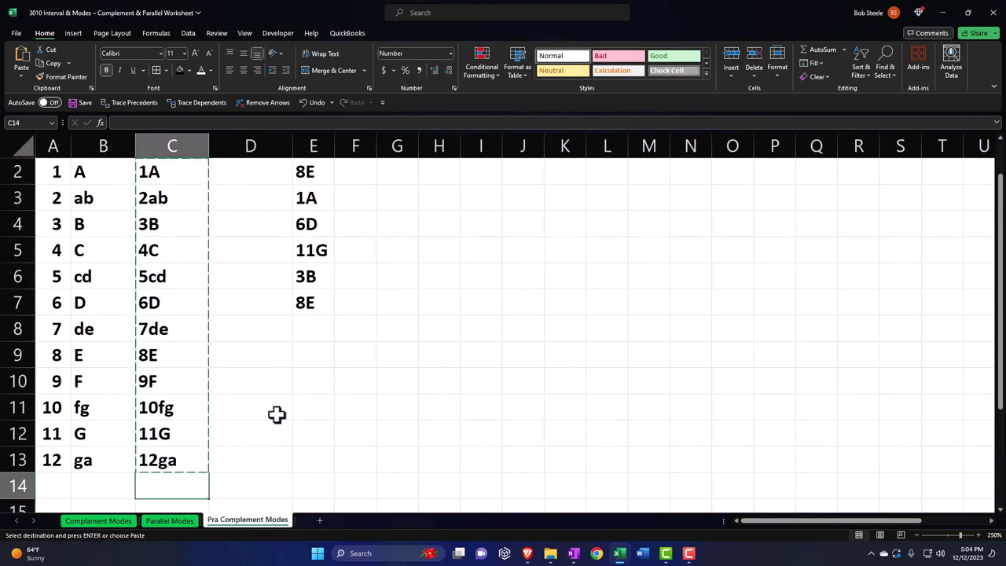
{"action": "scroll", "coordinate": [396, 430], "scroll_direction": "up", "scroll_amount": 1}
{"action": "scroll", "coordinate": [377, 424], "scroll_direction": "down", "scroll_amount": 1}
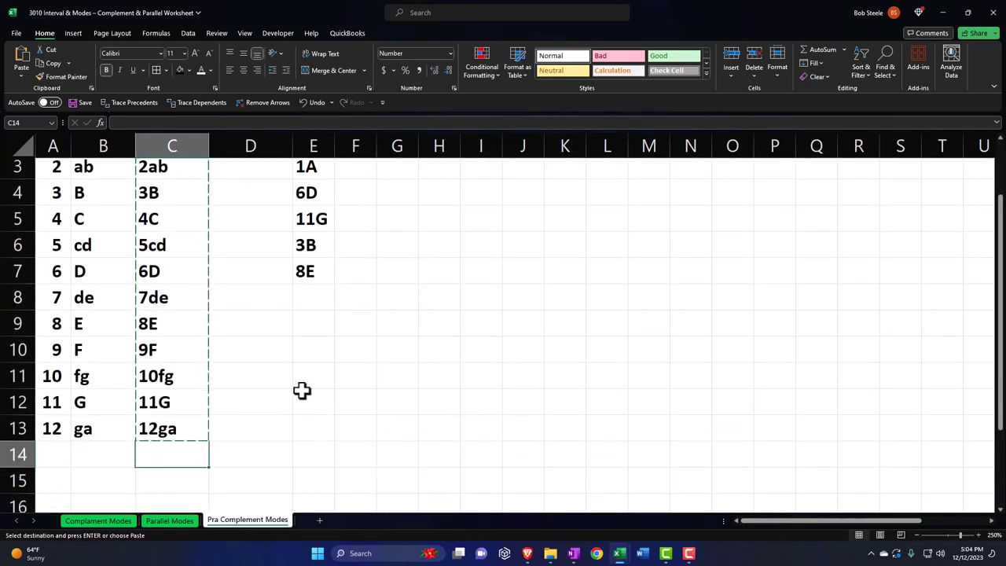
{"action": "scroll", "coordinate": [273, 352], "scroll_direction": "up", "scroll_amount": 2}
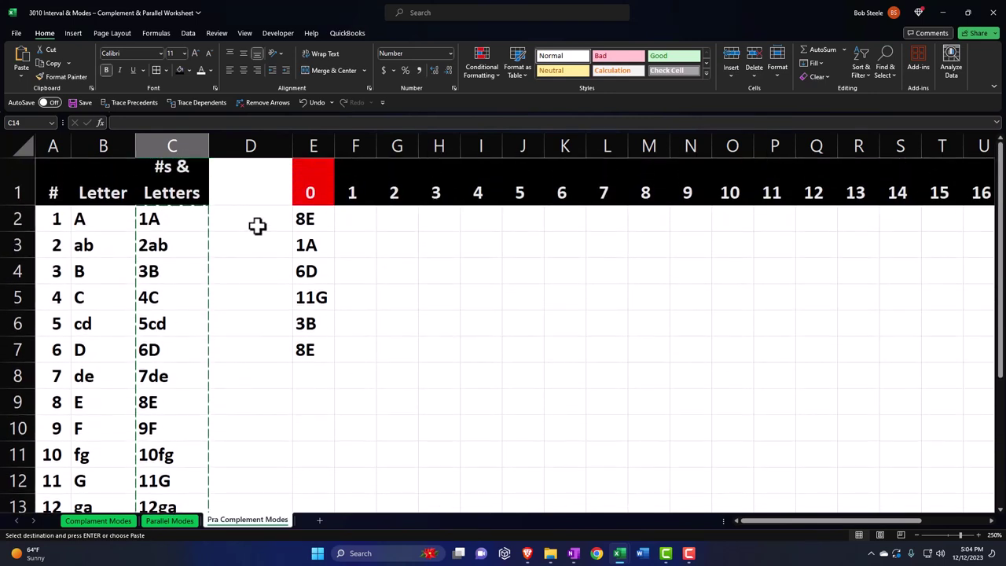
Paste the copied notes as values into column D, starting at cell D2.
{"action": "left_click", "coordinate": [254, 222]}
{"action": "right_click", "coordinate": [254, 221]}
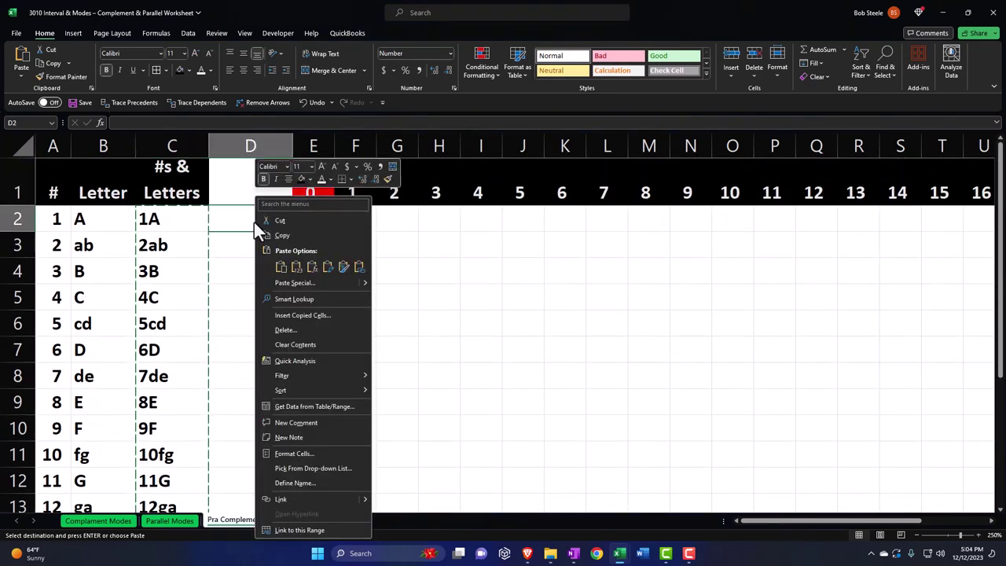
{"action": "left_click", "coordinate": [296, 267]}
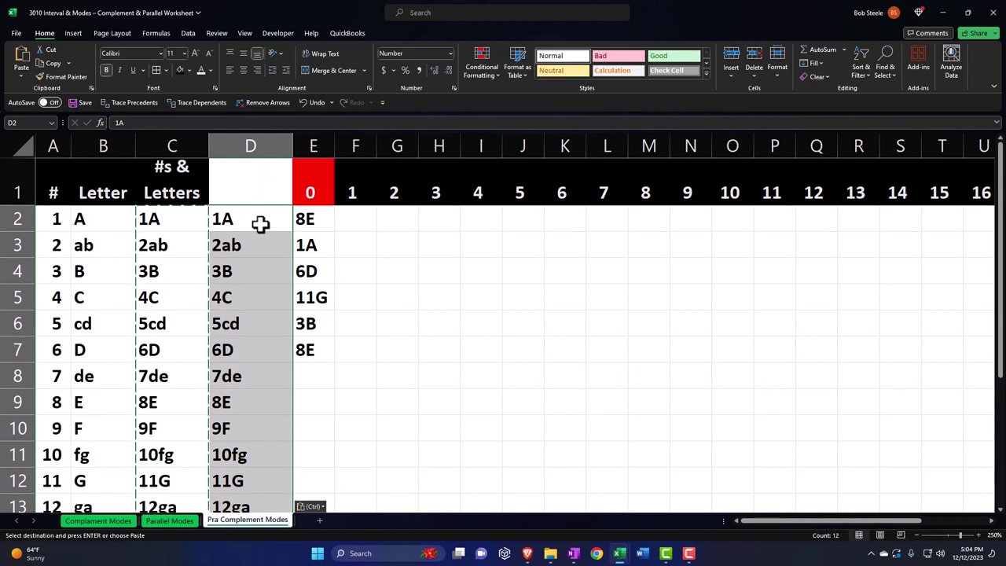
Paste the same twelve notes as values a second time directly below, starting at cell D14.
{"action": "scroll", "coordinate": [261, 226], "scroll_direction": "down", "scroll_amount": 3}
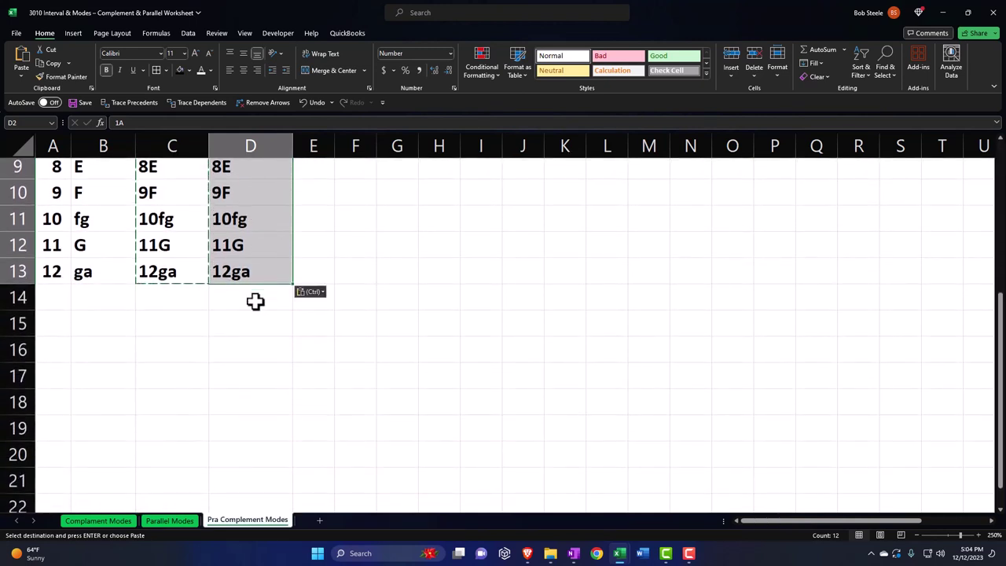
{"action": "left_click", "coordinate": [255, 301]}
{"action": "right_click", "coordinate": [255, 301]}
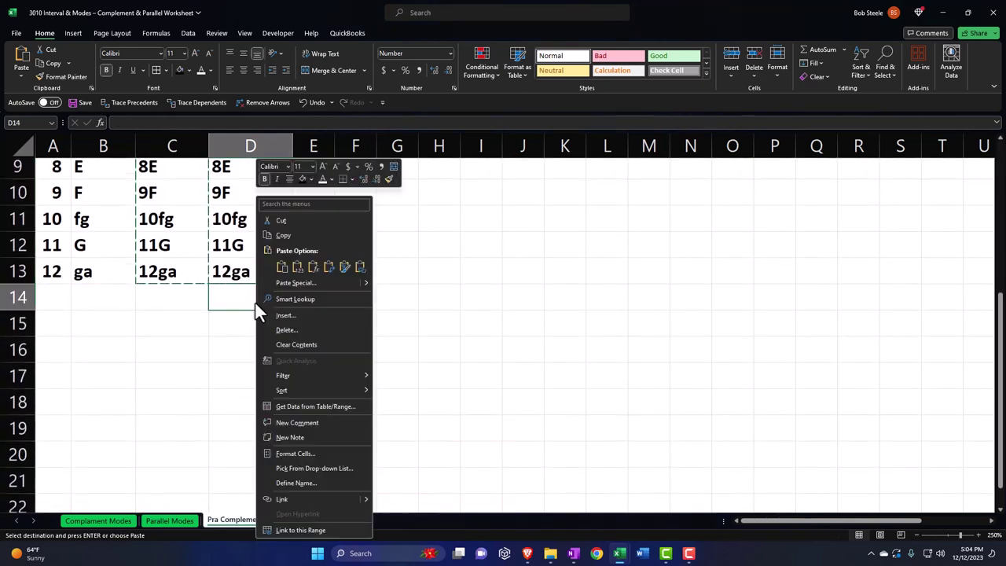
{"action": "left_click", "coordinate": [297, 268]}
Compare the pasted content of cell D2 with the formula in cell C2.
{"action": "scroll", "coordinate": [269, 291], "scroll_direction": "up", "scroll_amount": 3}
{"action": "left_click", "coordinate": [240, 224]}
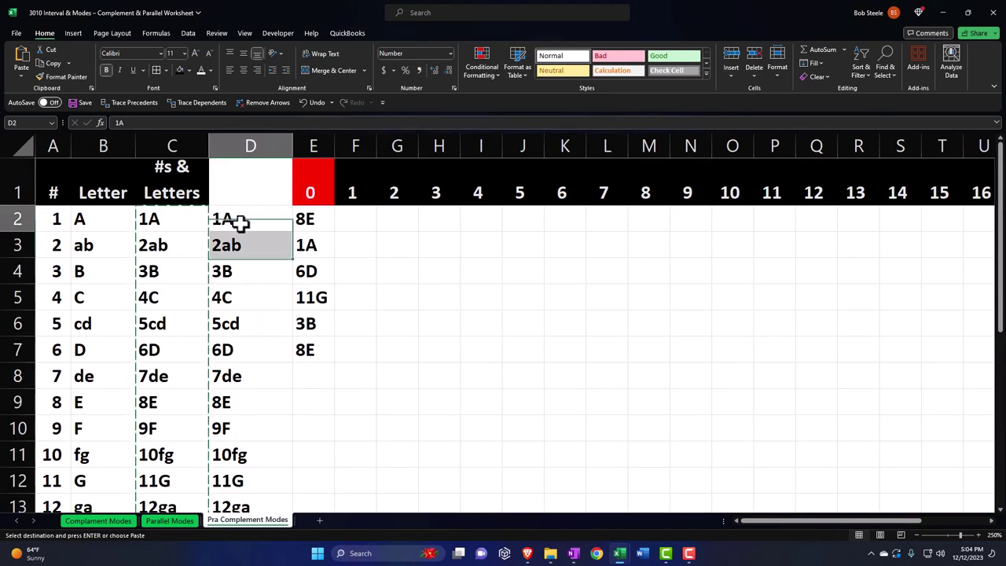
{"action": "double_click", "coordinate": [239, 222]}
{"action": "key", "text": "Return"}
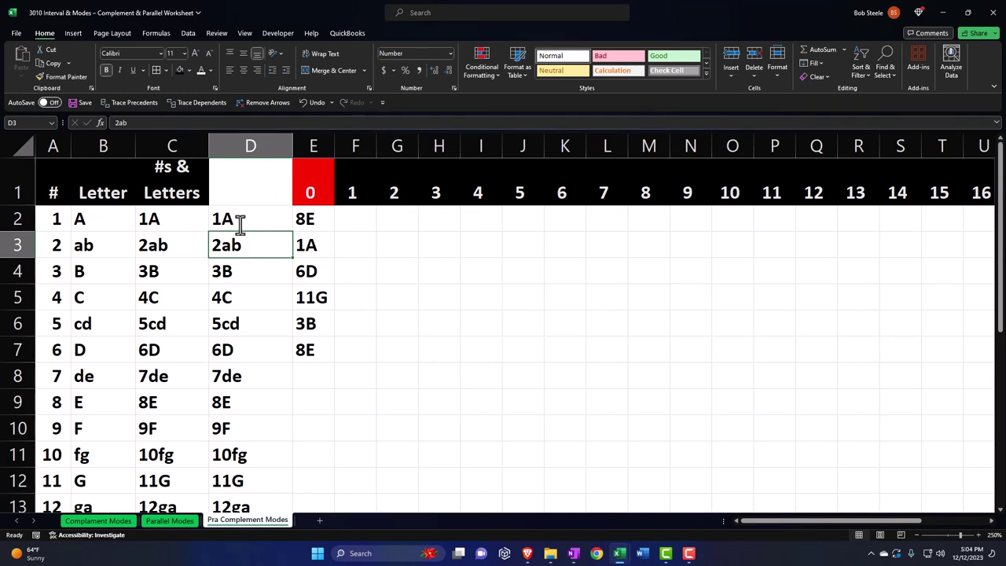
{"action": "double_click", "coordinate": [240, 222]}
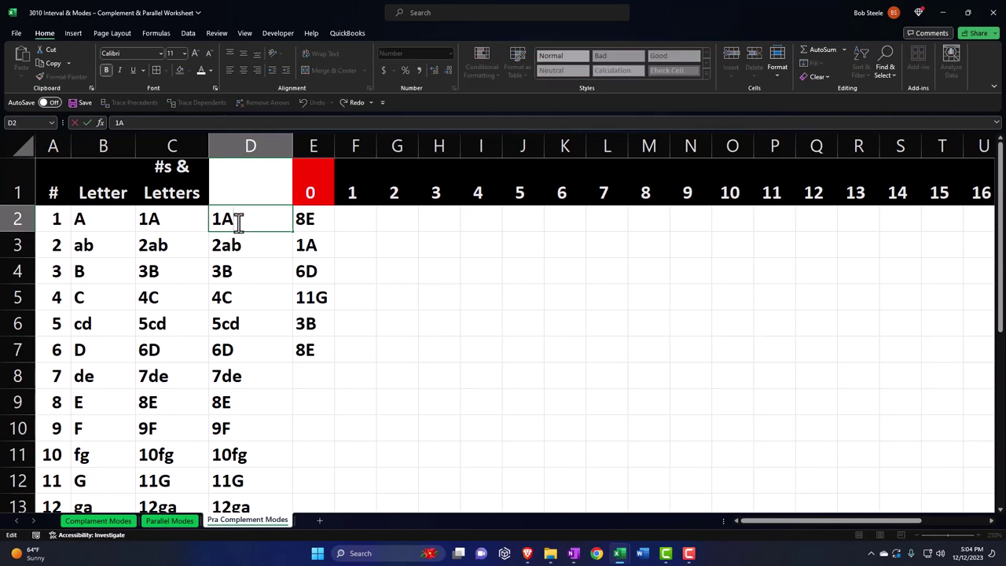
{"action": "key", "text": "Return"}
{"action": "double_click", "coordinate": [171, 222]}
{"action": "key", "text": "Return"}
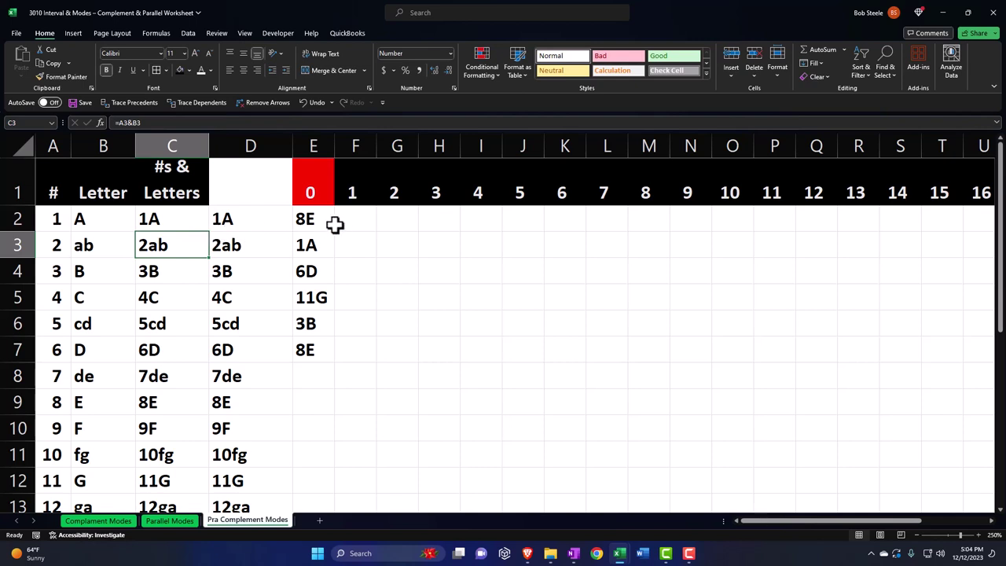
Copy the twelve notes from 9F through 8E in D10 to D21 and paste them transposed across row 2, starting at F2.
{"action": "left_click", "coordinate": [338, 222]}
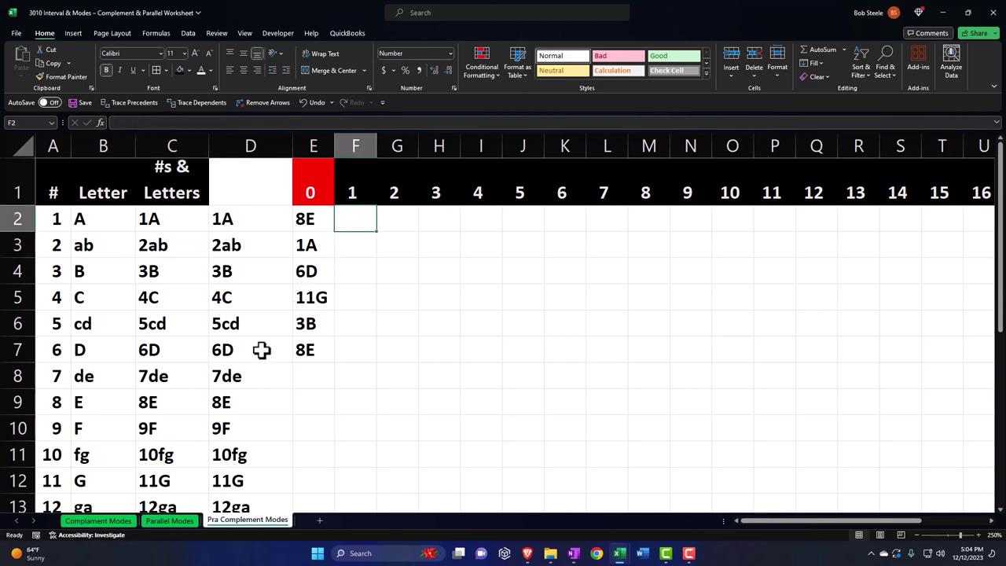
{"action": "scroll", "coordinate": [240, 401], "scroll_direction": "down", "scroll_amount": 2}
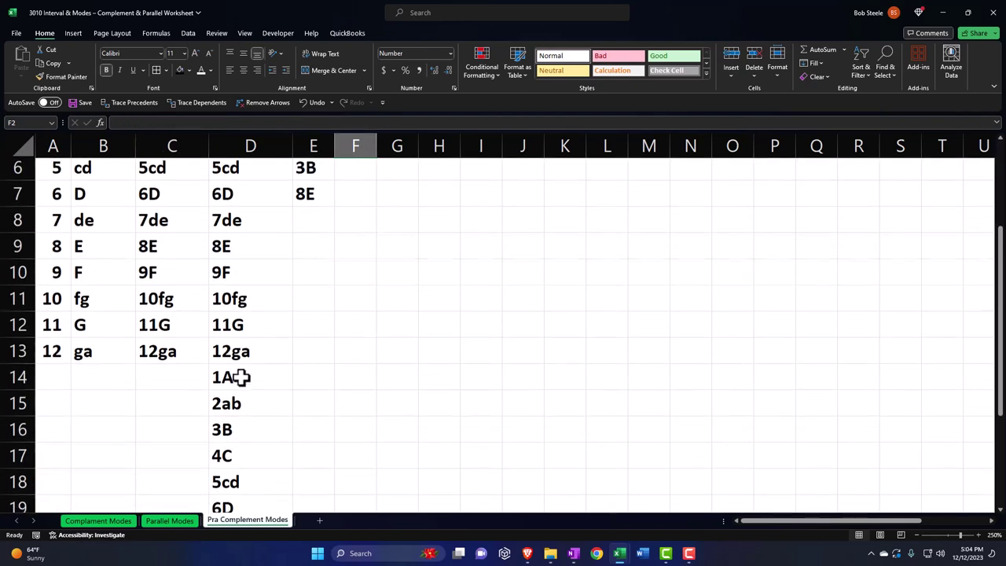
{"action": "left_click", "coordinate": [234, 270]}
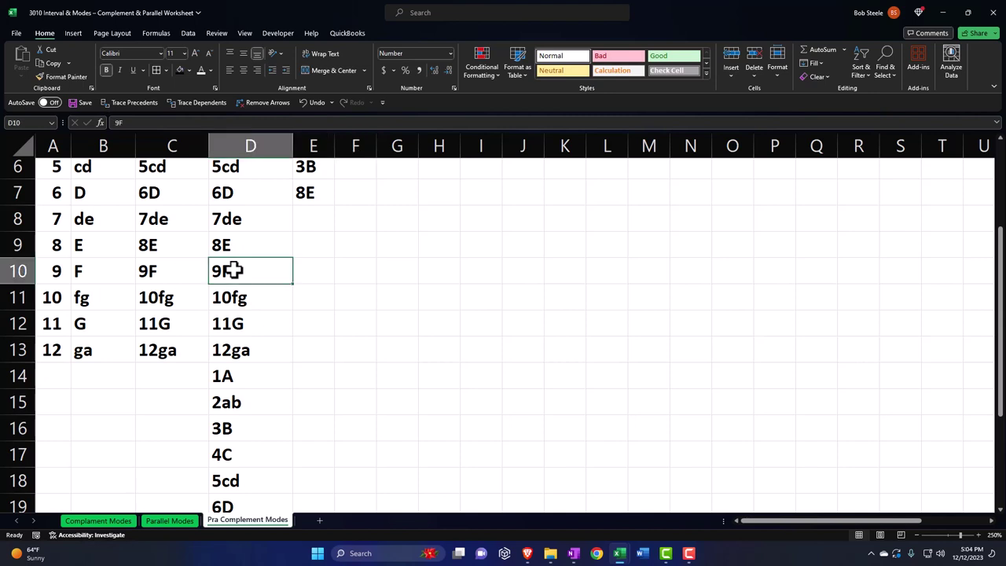
{"action": "left_click_drag", "start_coordinate": [236, 272], "coordinate": [239, 441]}
{"action": "key", "text": "ctrl+c"}
{"action": "scroll", "coordinate": [239, 440], "scroll_direction": "up", "scroll_amount": 3}
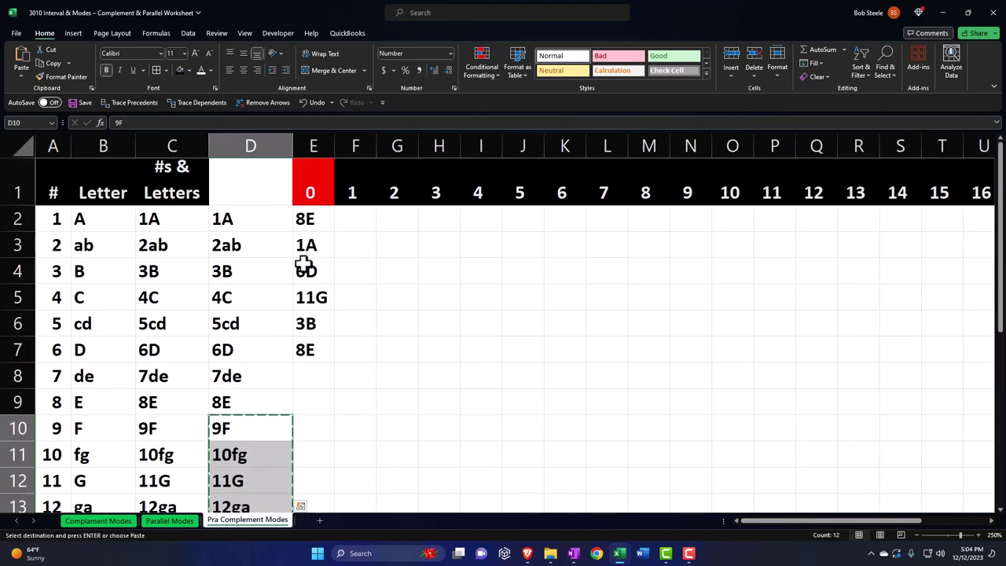
{"action": "right_click", "coordinate": [362, 221]}
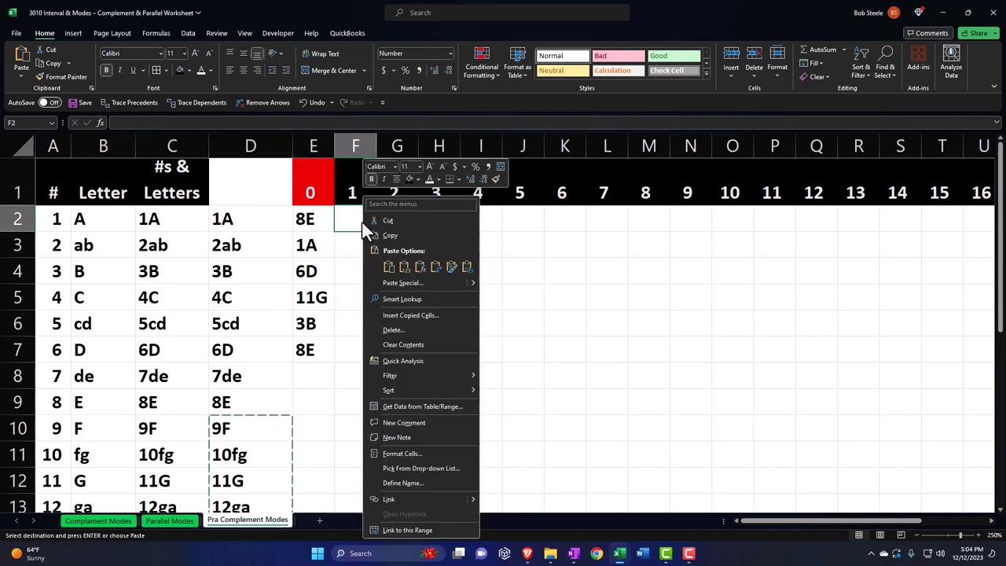
{"action": "left_click", "coordinate": [388, 283]}
{"action": "left_click_drag", "start_coordinate": [362, 221], "coordinate": [603, 218]}
{"action": "left_click", "coordinate": [647, 348]}
{"action": "left_click", "coordinate": [684, 359]}
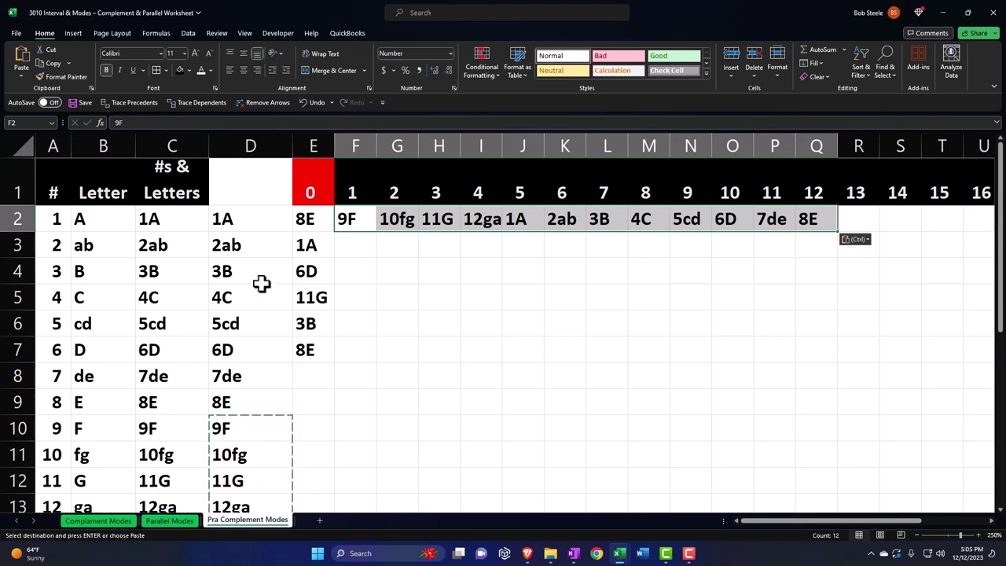
Check the row 2 notes fret by fret from the open string in E2 to fret 12 in Q2.
{"action": "left_click", "coordinate": [353, 220]}
{"action": "key", "text": "Left"}
{"action": "key", "text": "Right"}
{"action": "key", "text": "Right"}
{"action": "key", "text": "Right"}
{"action": "key", "text": "Right"}
{"action": "key", "text": "Right"}
{"action": "key", "text": "Right"}
{"action": "key", "text": "Right"}
{"action": "key", "text": "Right"}
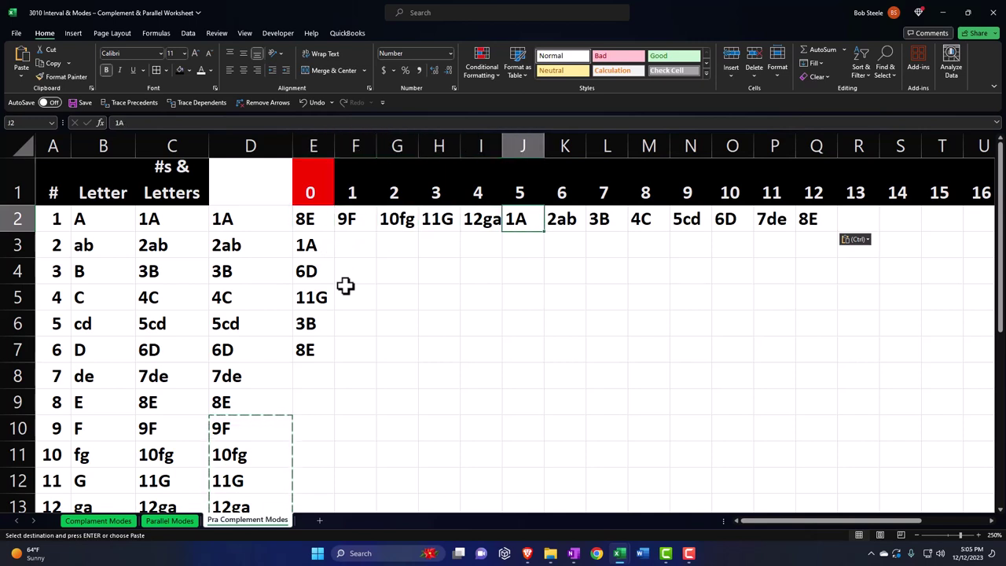
{"action": "key", "text": "Right"}
{"action": "key", "text": "Right"}
{"action": "key", "text": "Right"}
{"action": "key", "text": "Right"}
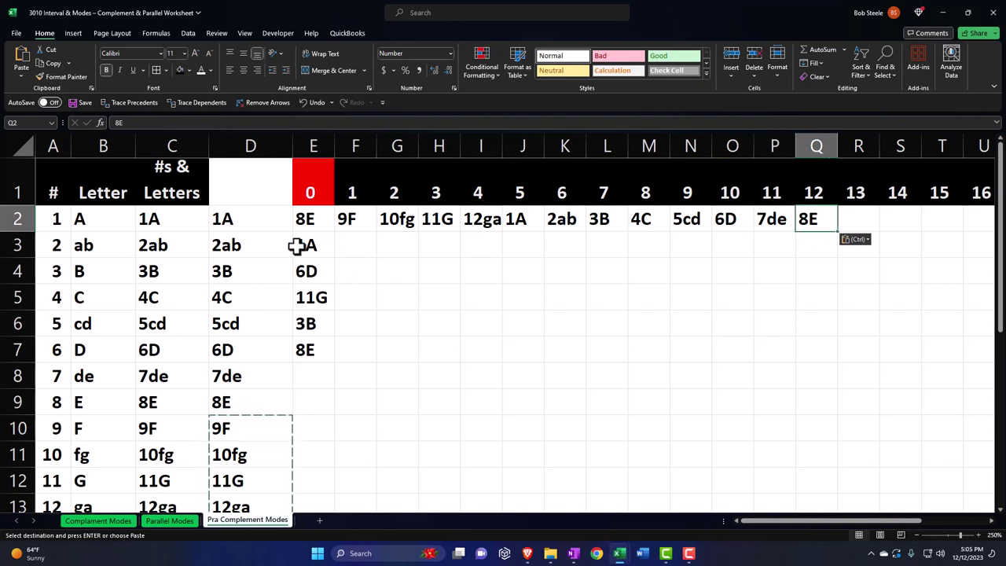
Copy the twelve notes from 2ab through 1A in D3 to D14 and paste them transposed across row 3, starting at F3.
{"action": "left_click", "coordinate": [240, 244]}
{"action": "left_click_drag", "start_coordinate": [240, 245], "coordinate": [228, 438]}
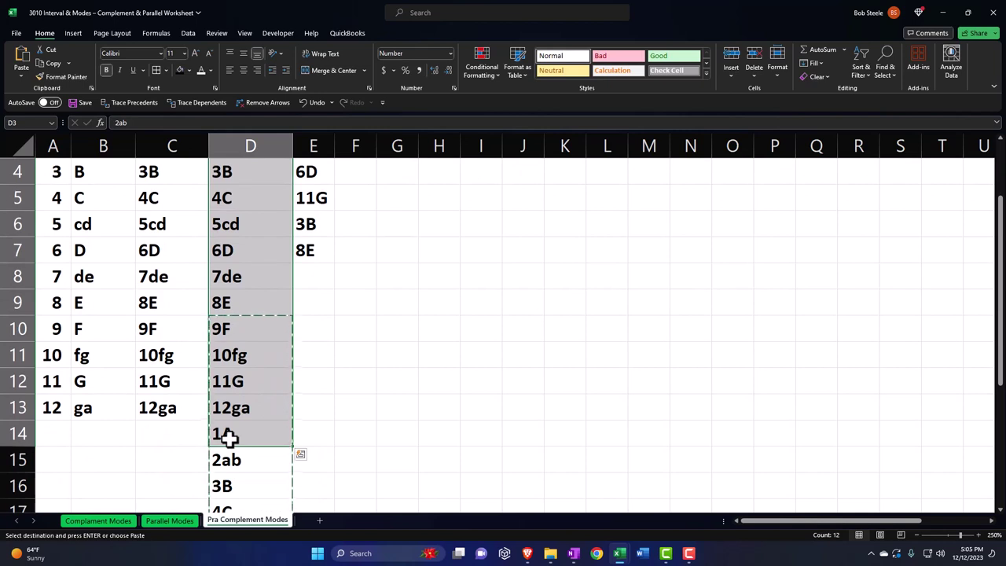
{"action": "left_click", "coordinate": [300, 454]}
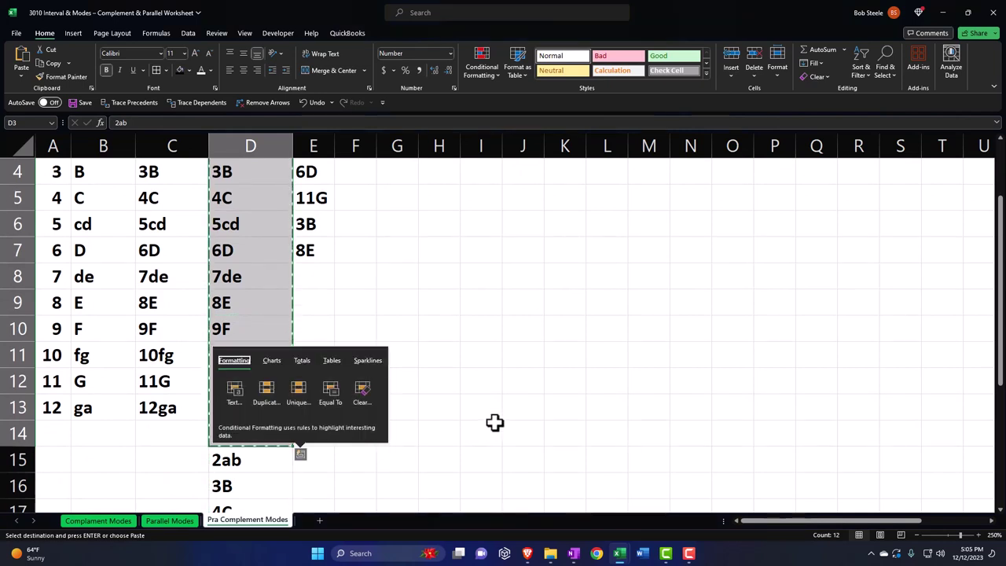
{"action": "scroll", "coordinate": [494, 423], "scroll_direction": "up", "scroll_amount": 1}
{"action": "left_click", "coordinate": [353, 241]}
{"action": "right_click", "coordinate": [351, 241]}
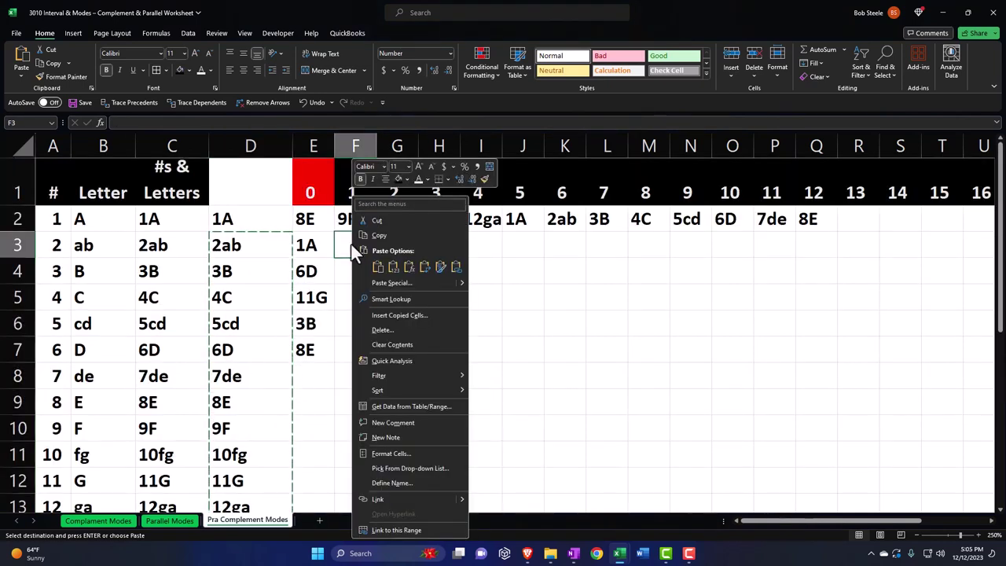
{"action": "left_click", "coordinate": [378, 282]}
{"action": "left_click_drag", "start_coordinate": [361, 220], "coordinate": [595, 258]}
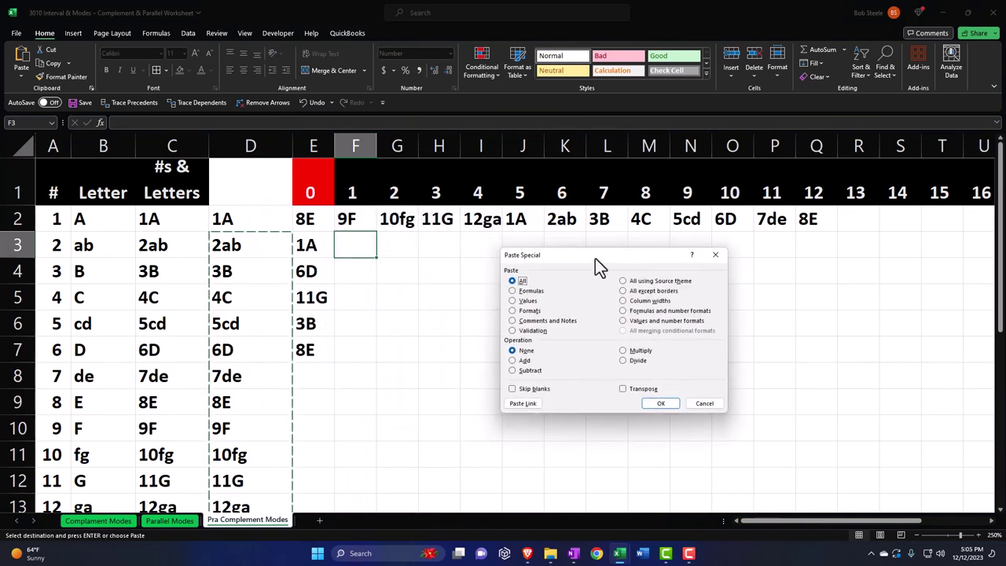
{"action": "left_click", "coordinate": [623, 388]}
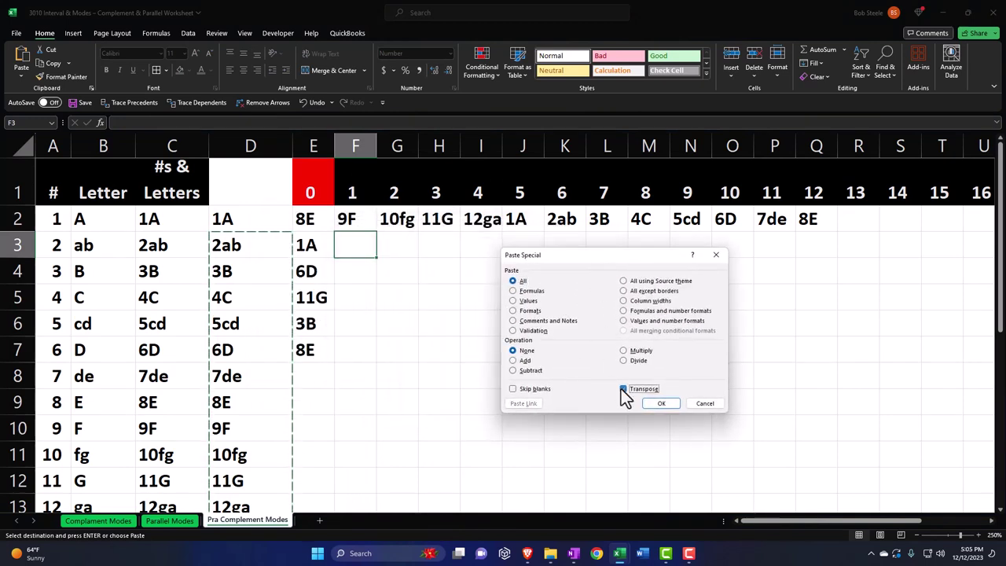
{"action": "left_click", "coordinate": [663, 404]}
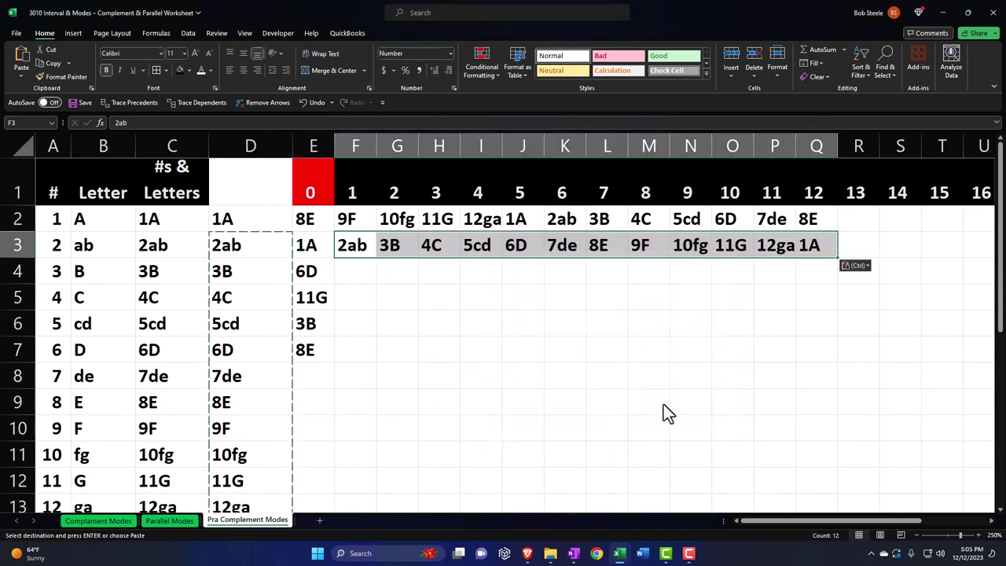
Compare row 3's open-string note in E3 with its fret 12 note in Q3 and return to cell F4.
{"action": "left_click", "coordinate": [308, 247]}
{"action": "left_click", "coordinate": [805, 246]}
{"action": "key", "text": "Down"}
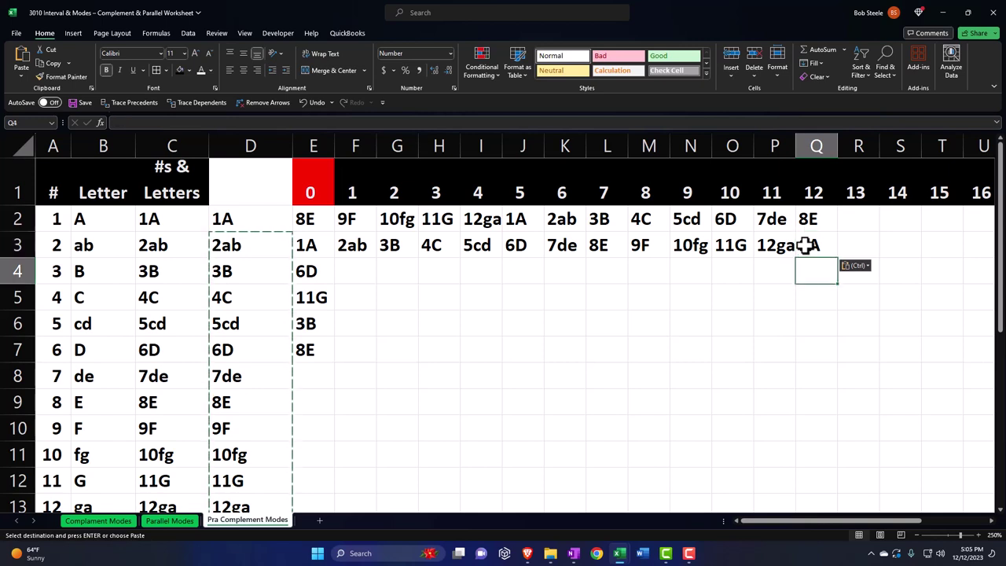
{"action": "key", "text": "Left"}
{"action": "key", "text": "Left"}
{"action": "key", "text": "Left"}
{"action": "key", "text": "Left"}
{"action": "key", "text": "Left"}
{"action": "key", "text": "Left"}
{"action": "key", "text": "Left"}
{"action": "key", "text": "Left"}
{"action": "key", "text": "Left"}
{"action": "key", "text": "Left"}
{"action": "key", "text": "Left"}
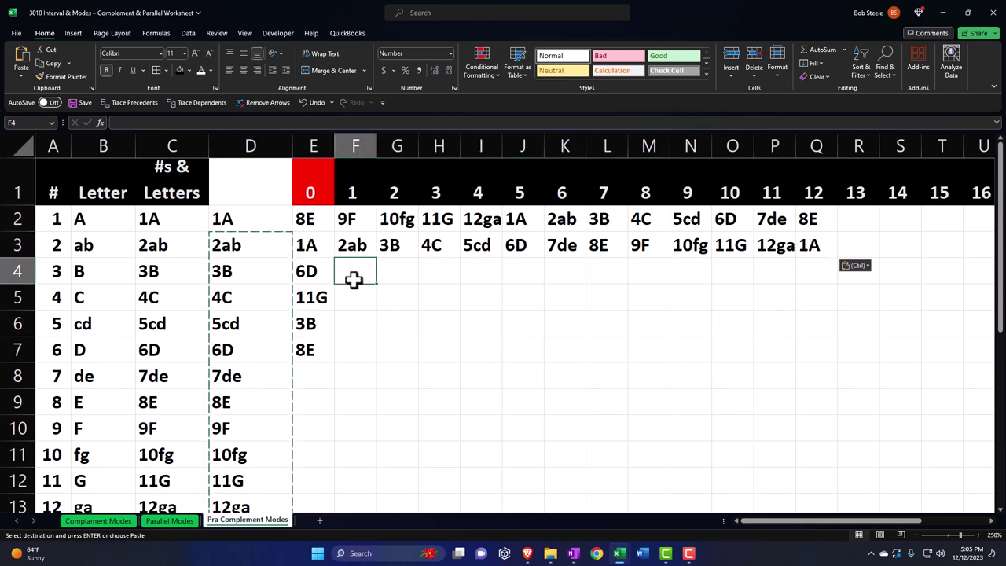
Copy the twelve notes from 7de through 6D in D8 to D19 and paste them transposed across row 4, starting at F4.
{"action": "left_click", "coordinate": [244, 378]}
{"action": "left_click_drag", "start_coordinate": [244, 377], "coordinate": [236, 479]}
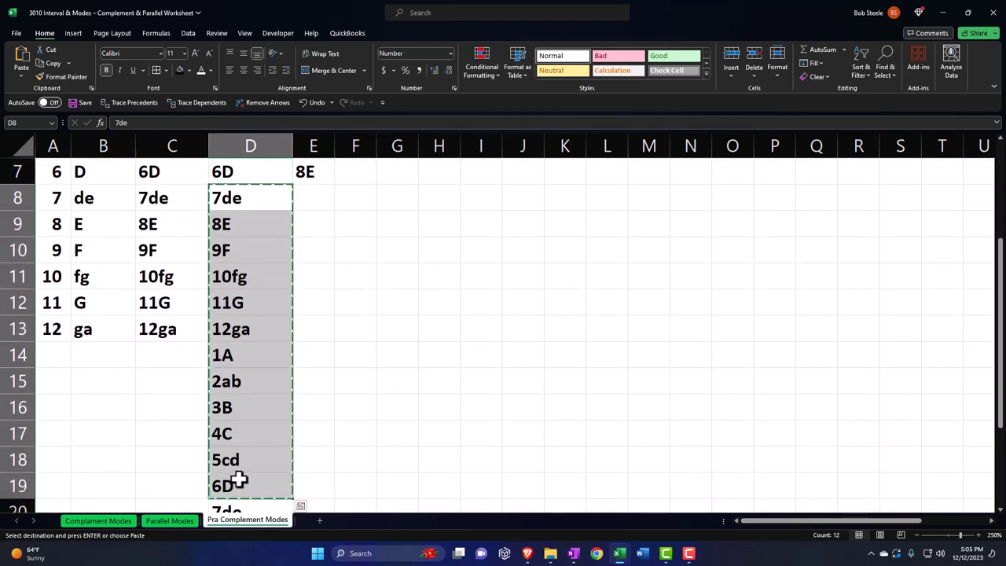
{"action": "scroll", "coordinate": [414, 433], "scroll_direction": "up", "scroll_amount": 2}
{"action": "right_click", "coordinate": [353, 271]}
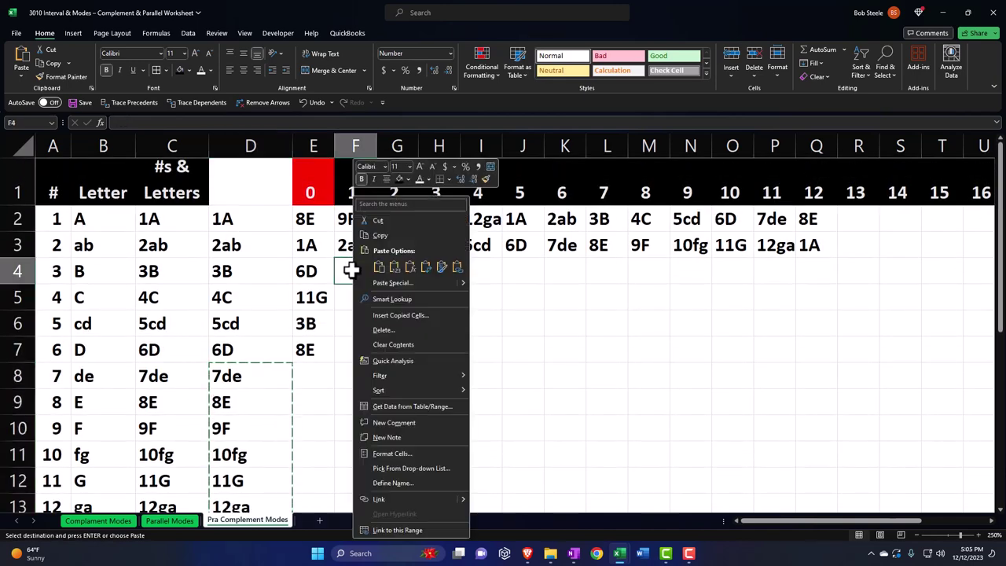
{"action": "left_click", "coordinate": [404, 283]}
{"action": "left_click_drag", "start_coordinate": [541, 285], "coordinate": [566, 297]}
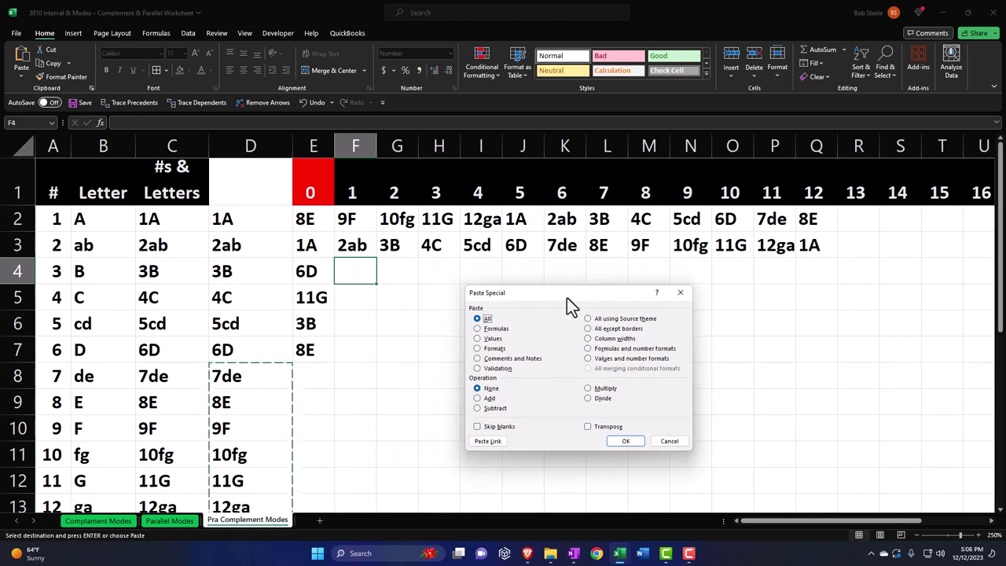
{"action": "left_click", "coordinate": [587, 427]}
{"action": "left_click", "coordinate": [620, 444]}
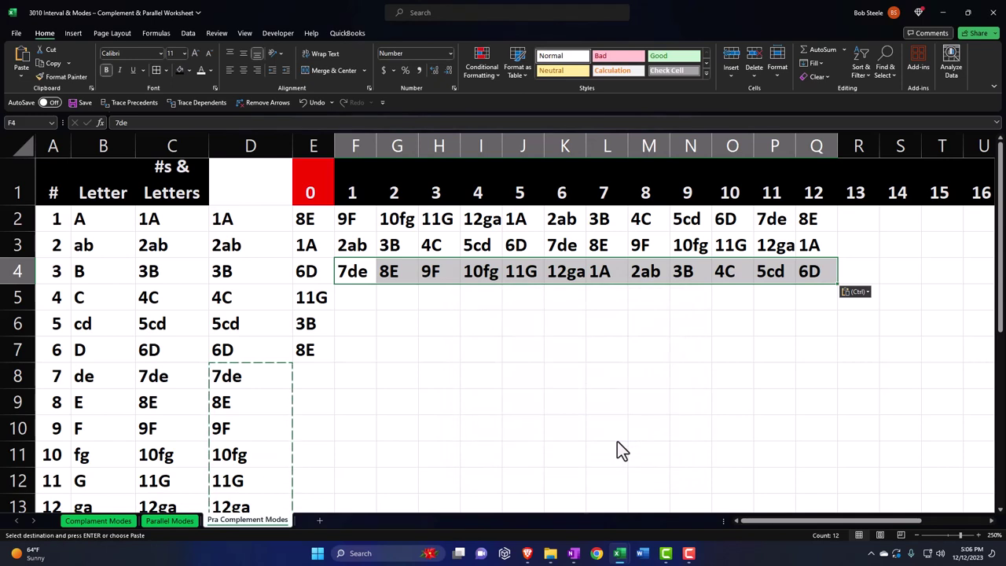
Check row 4's notes backward from fret 12 in Q4 and move to cell F5.
{"action": "left_click", "coordinate": [806, 282]}
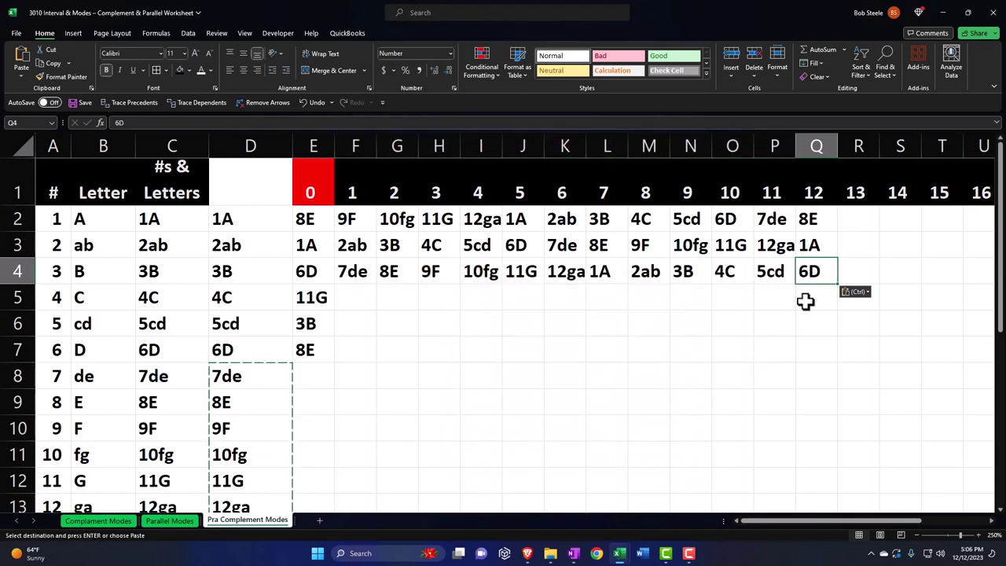
{"action": "key", "text": "Left"}
{"action": "key", "text": "Left"}
{"action": "key", "text": "Left"}
{"action": "key", "text": "Left"}
{"action": "key", "text": "Left"}
{"action": "key", "text": "Left"}
{"action": "key", "text": "Left"}
{"action": "key", "text": "Left"}
{"action": "key", "text": "Left"}
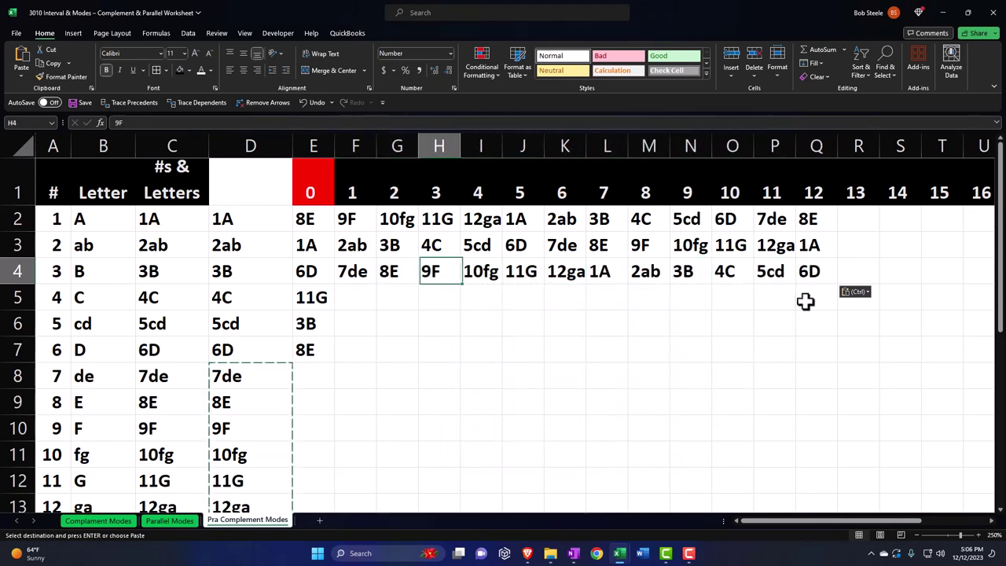
{"action": "key", "text": "Left"}
{"action": "key", "text": "Down"}
{"action": "key", "text": "Left"}
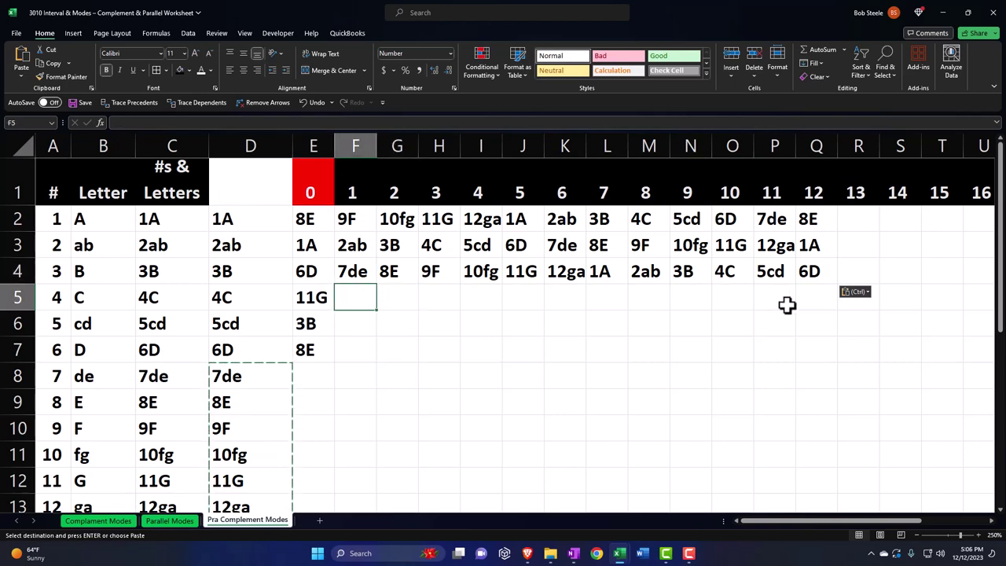
Copy the twelve notes from 12ga through 11G in D13 to D24 and paste them transposed across row 5, starting at F5.
{"action": "scroll", "coordinate": [454, 377], "scroll_direction": "down", "scroll_amount": 3}
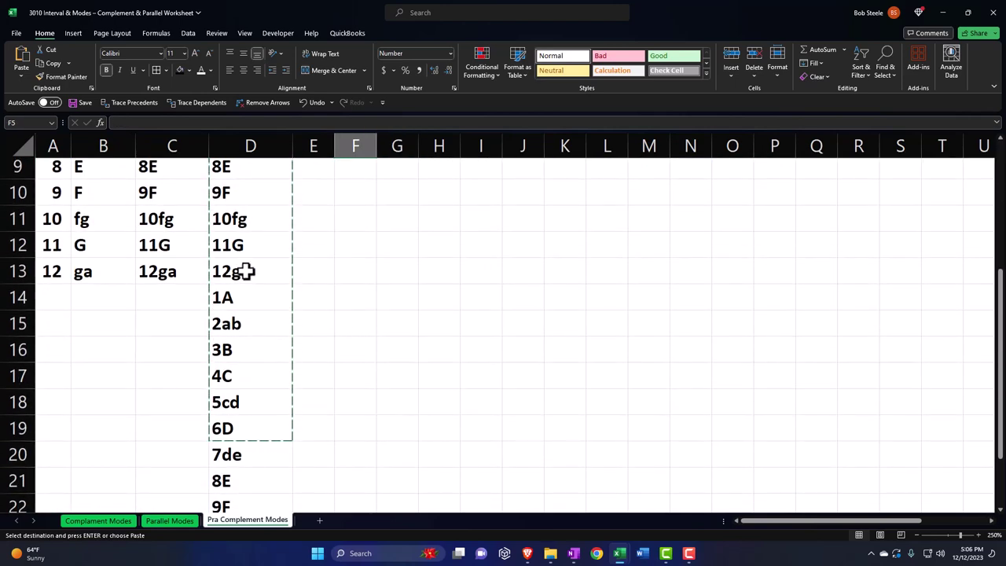
{"action": "left_click_drag", "start_coordinate": [247, 272], "coordinate": [234, 432]}
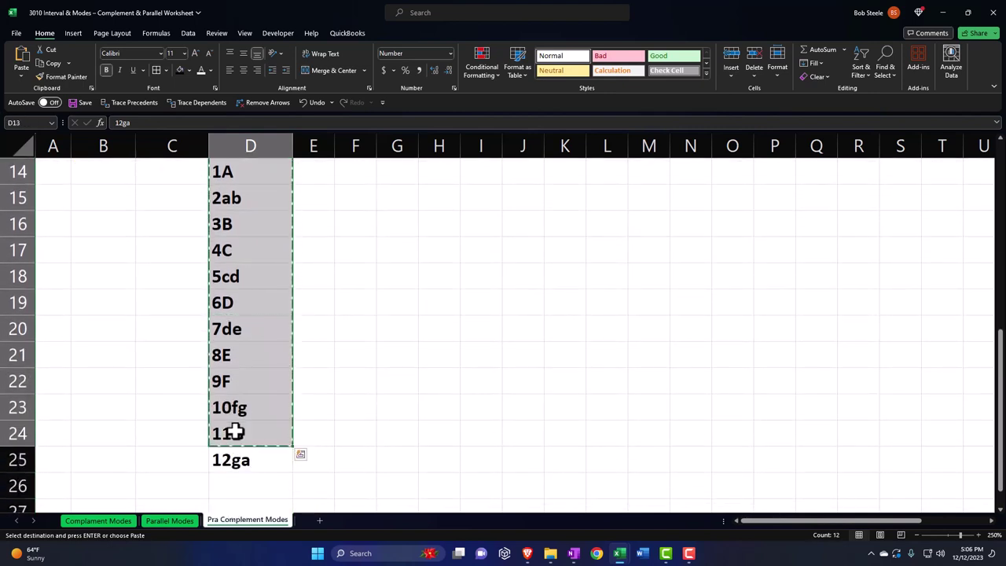
{"action": "scroll", "coordinate": [378, 415], "scroll_direction": "up", "scroll_amount": 5}
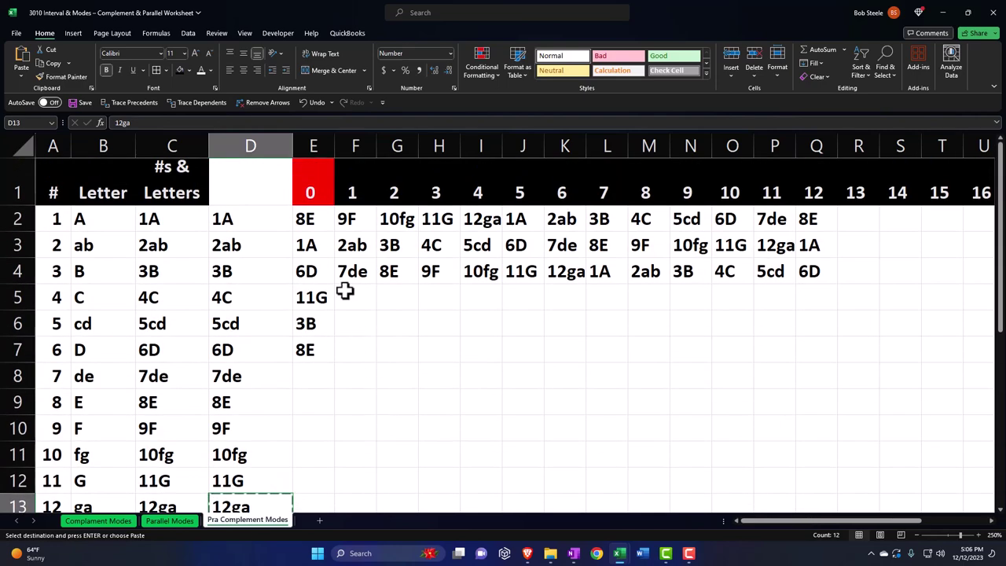
{"action": "left_click", "coordinate": [350, 298]}
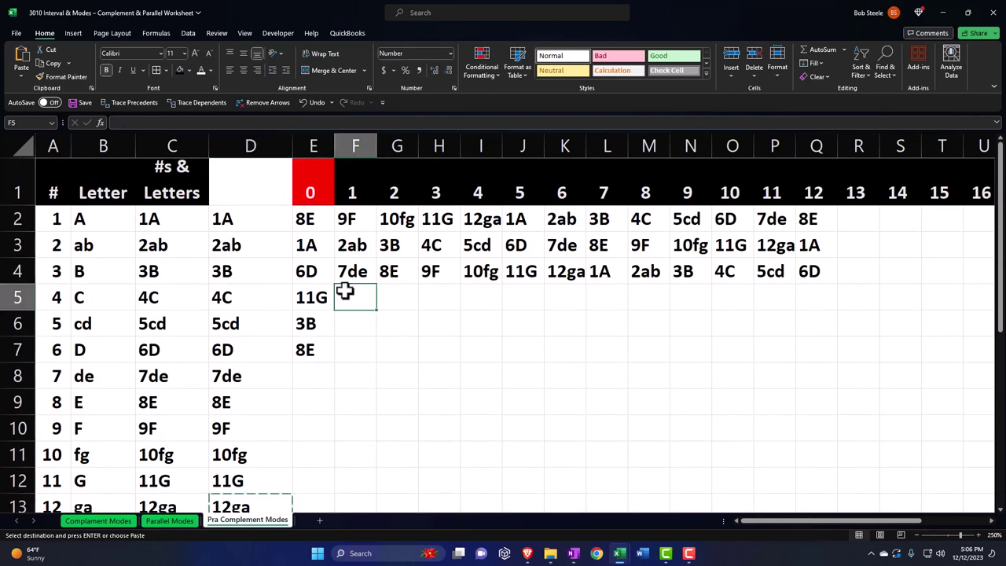
{"action": "right_click", "coordinate": [345, 290]}
{"action": "left_click", "coordinate": [383, 283]}
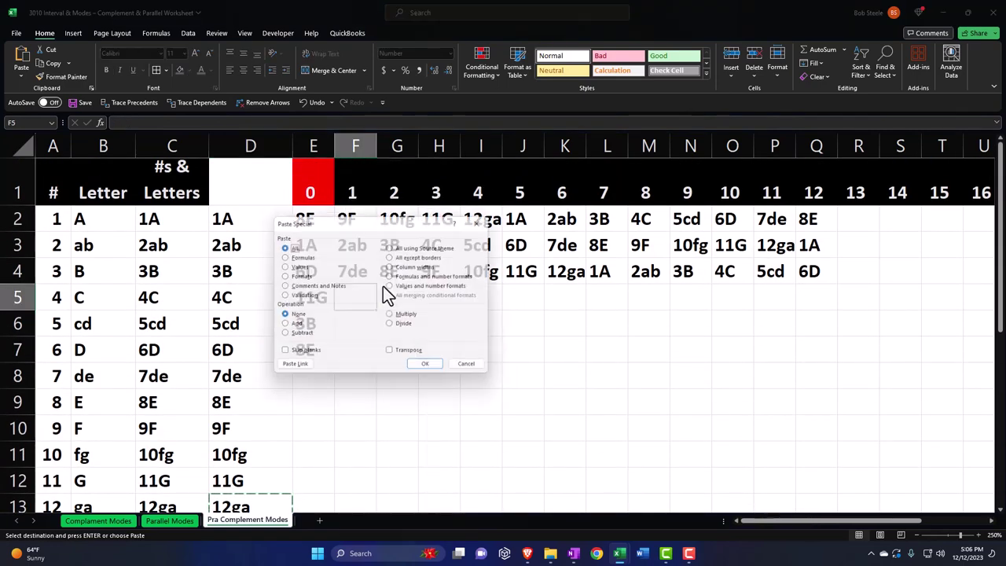
{"action": "left_click", "coordinate": [555, 390]}
{"action": "left_click", "coordinate": [585, 405]}
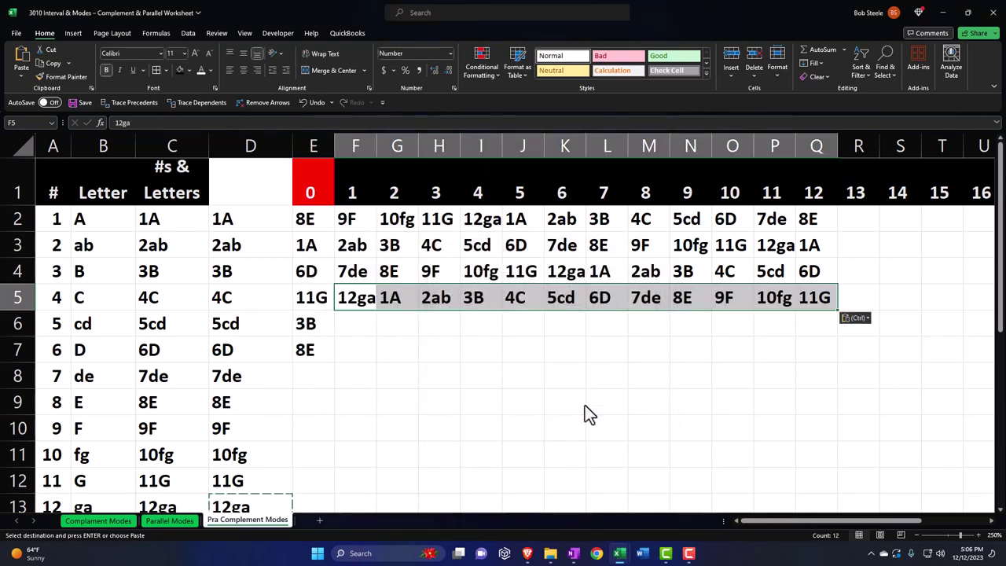
{"action": "left_click", "coordinate": [823, 297]}
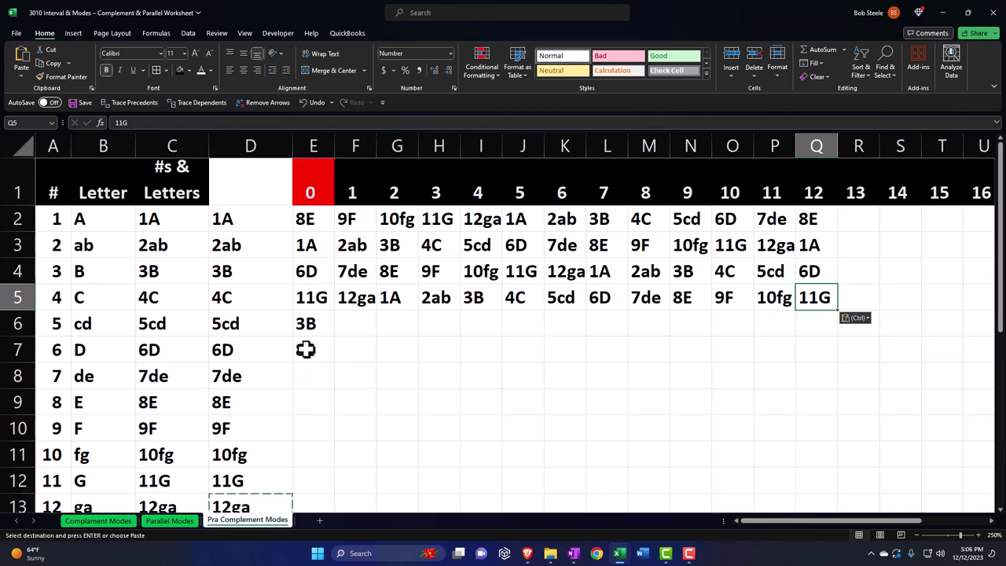
{"action": "scroll", "coordinate": [305, 350], "scroll_direction": "down", "scroll_amount": 4}
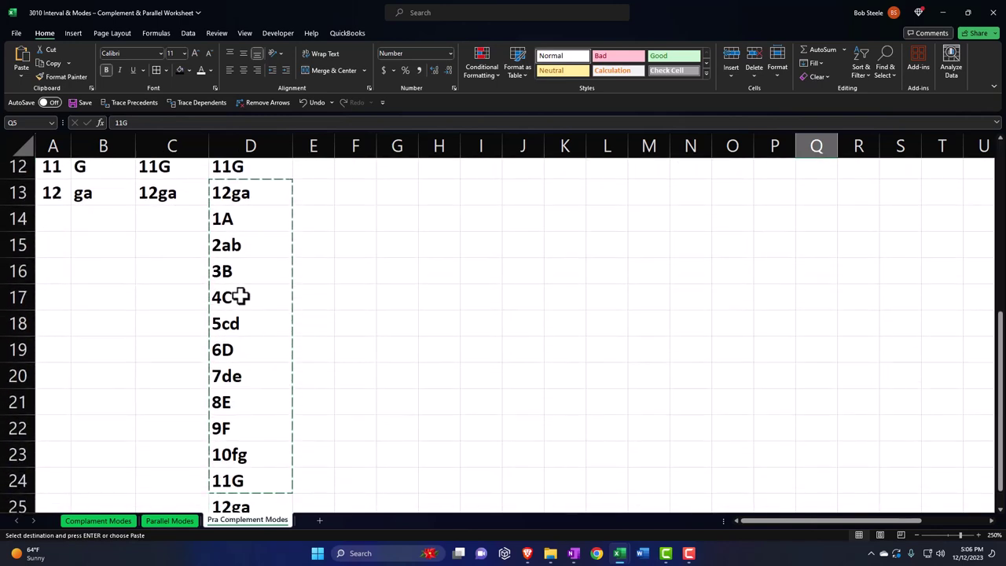
{"action": "left_click_drag", "start_coordinate": [234, 298], "coordinate": [233, 442]}
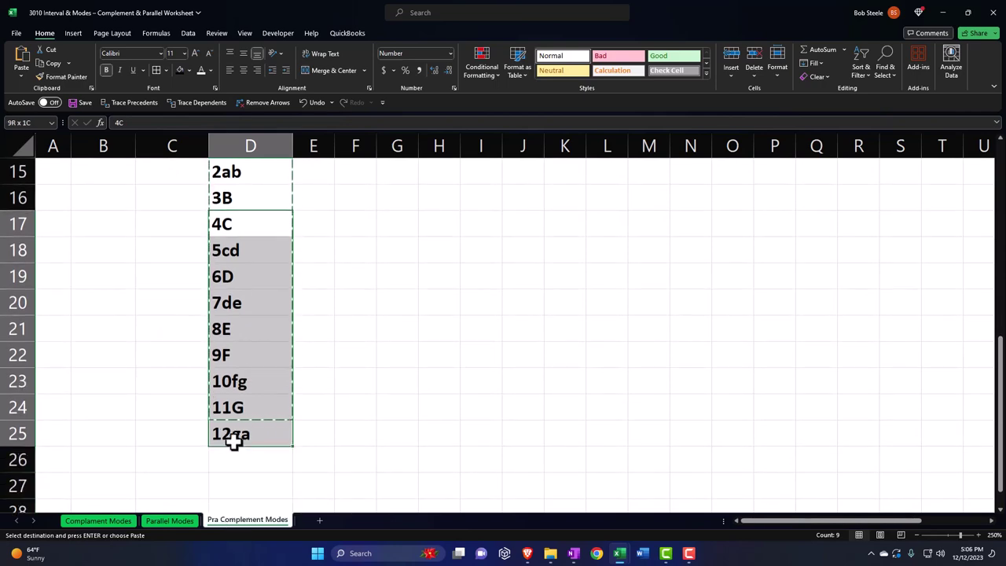
{"action": "scroll", "coordinate": [234, 440], "scroll_direction": "up", "scroll_amount": 5}
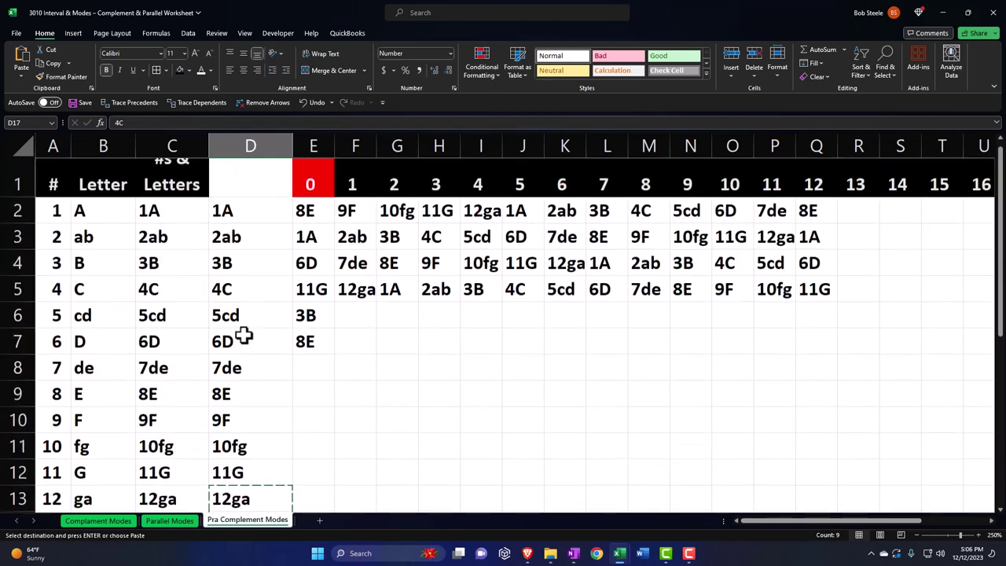
{"action": "left_click_drag", "start_coordinate": [231, 296], "coordinate": [228, 501]}
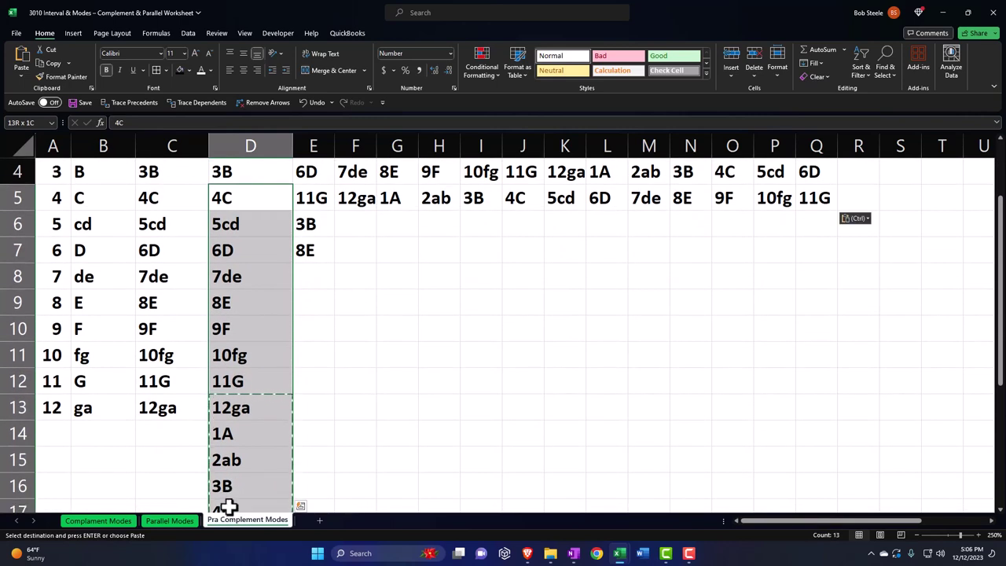
{"action": "key", "text": "ctrl+c"}
{"action": "scroll", "coordinate": [250, 470], "scroll_direction": "down", "scroll_amount": 2}
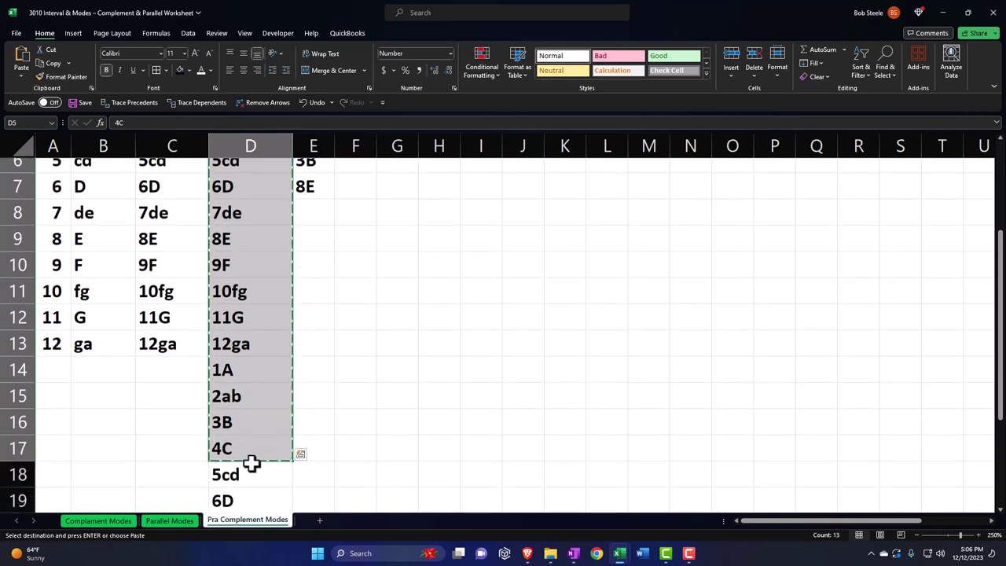
{"action": "scroll", "coordinate": [251, 466], "scroll_direction": "up", "scroll_amount": 3}
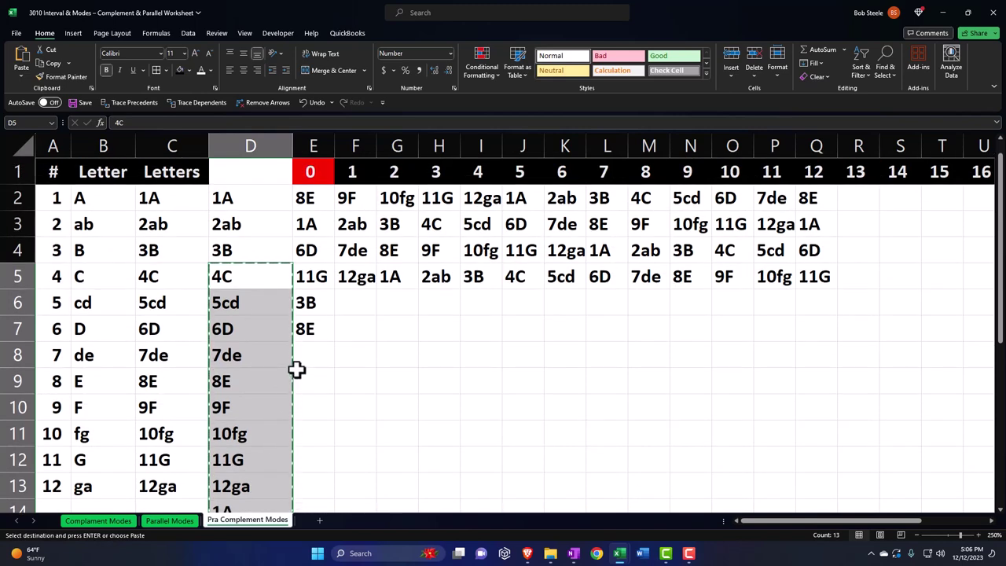
{"action": "left_click", "coordinate": [344, 301]}
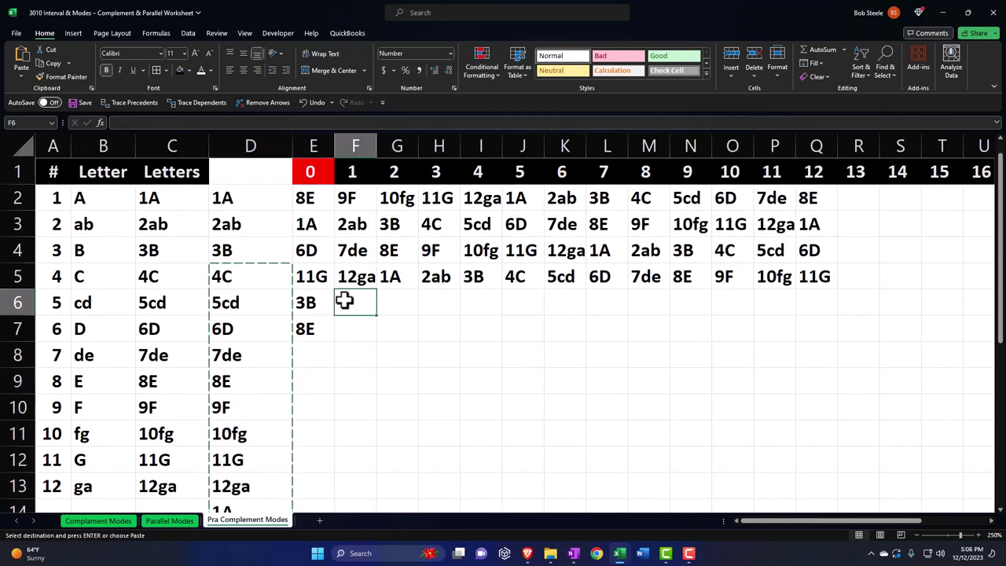
Copy the twelve notes from 4C through 3B in D5 to D16 and paste them transposed across row 6, starting at F6.
{"action": "left_click_drag", "start_coordinate": [260, 276], "coordinate": [239, 434]}
{"action": "right_click", "coordinate": [241, 267]}
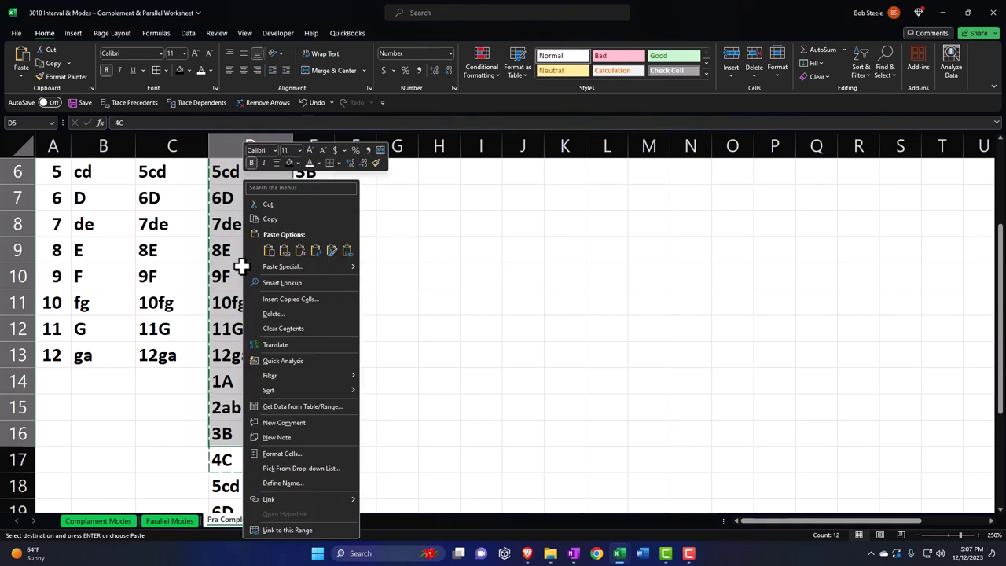
{"action": "left_click", "coordinate": [270, 223]}
{"action": "scroll", "coordinate": [342, 321], "scroll_direction": "up", "scroll_amount": 2}
{"action": "left_click", "coordinate": [354, 323]}
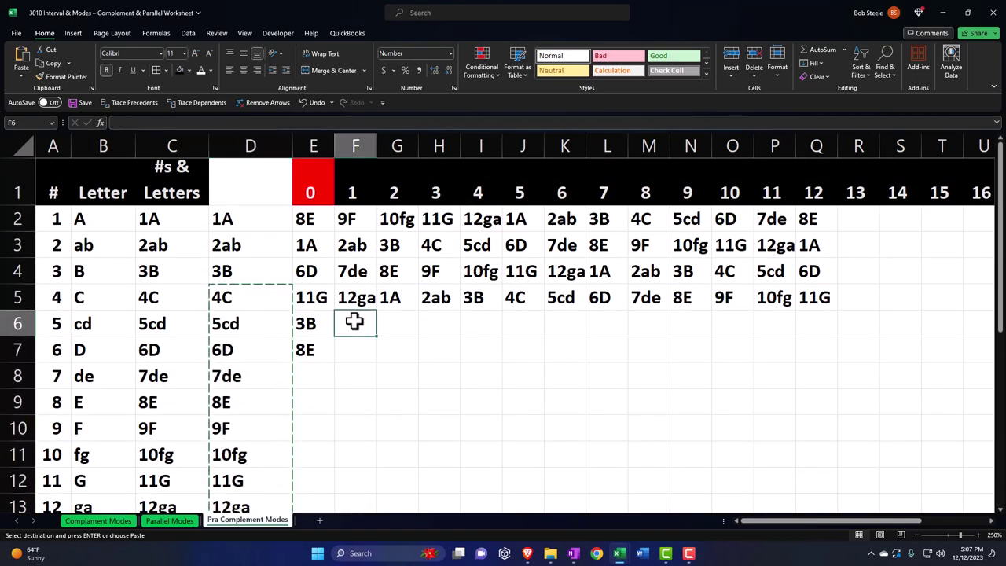
{"action": "right_click", "coordinate": [354, 321]}
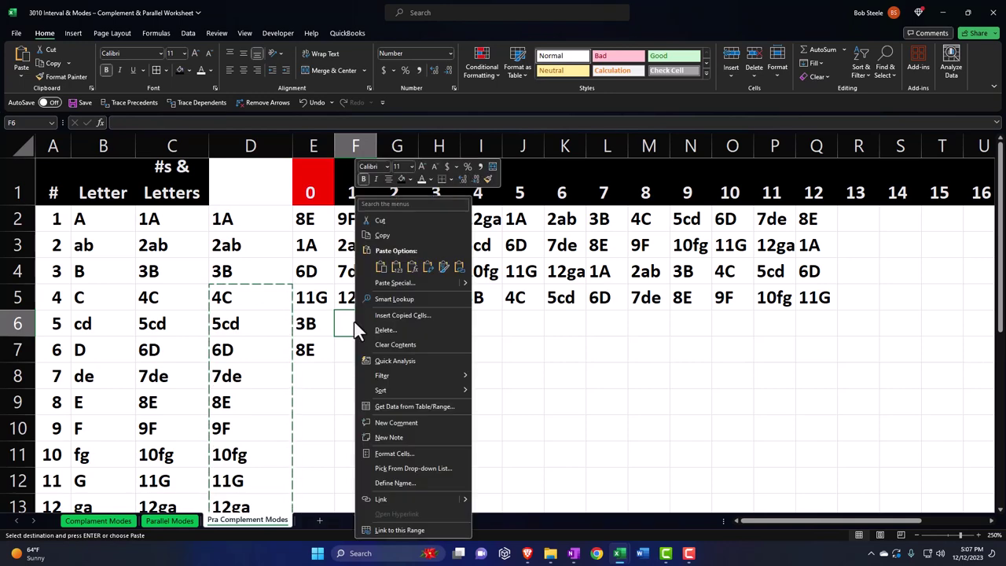
{"action": "left_click", "coordinate": [389, 285]}
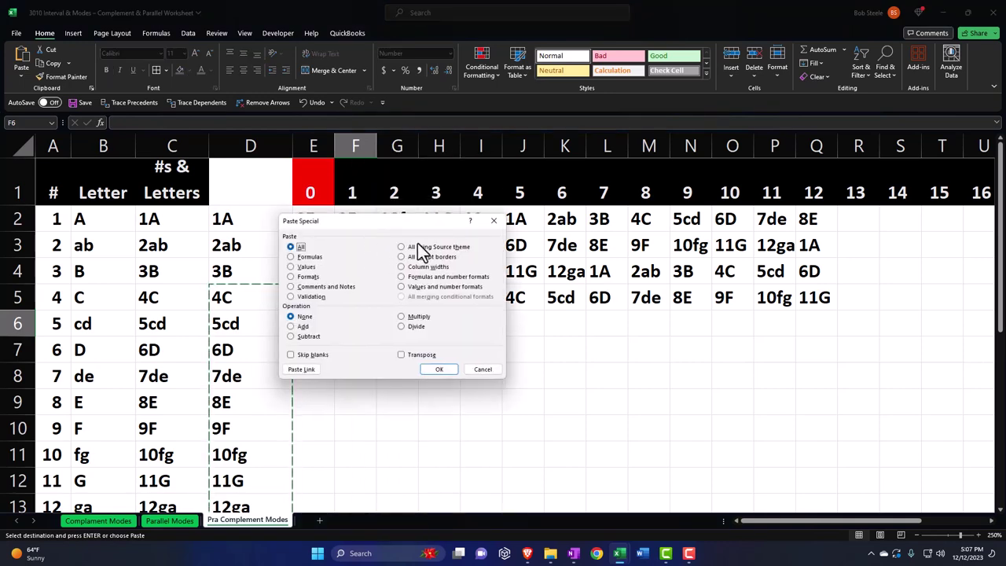
{"action": "left_click_drag", "start_coordinate": [380, 230], "coordinate": [657, 281]}
{"action": "left_click", "coordinate": [676, 407]}
{"action": "left_click", "coordinate": [706, 423]}
{"action": "left_click", "coordinate": [580, 400]}
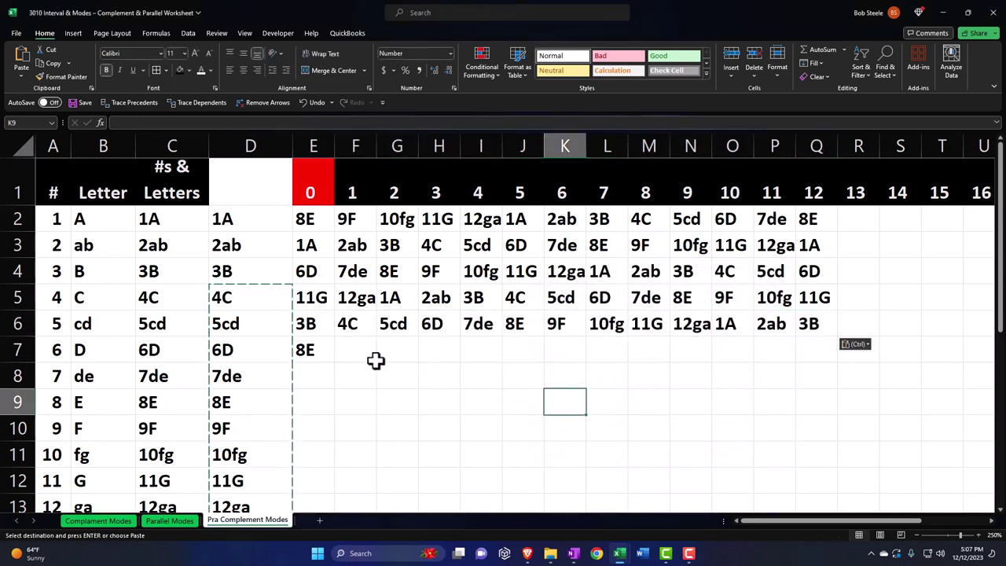
Enter =F2 in F7 and fill the formula across row 7 to fret 12 in Q7.
{"action": "left_click", "coordinate": [357, 351]}
{"action": "type", "text": "="}
{"action": "key", "text": "Up"}
{"action": "key", "text": "Up"}
{"action": "key", "text": "Up"}
{"action": "key", "text": "Up"}
{"action": "key", "text": "Up"}
{"action": "key", "text": "Return"}
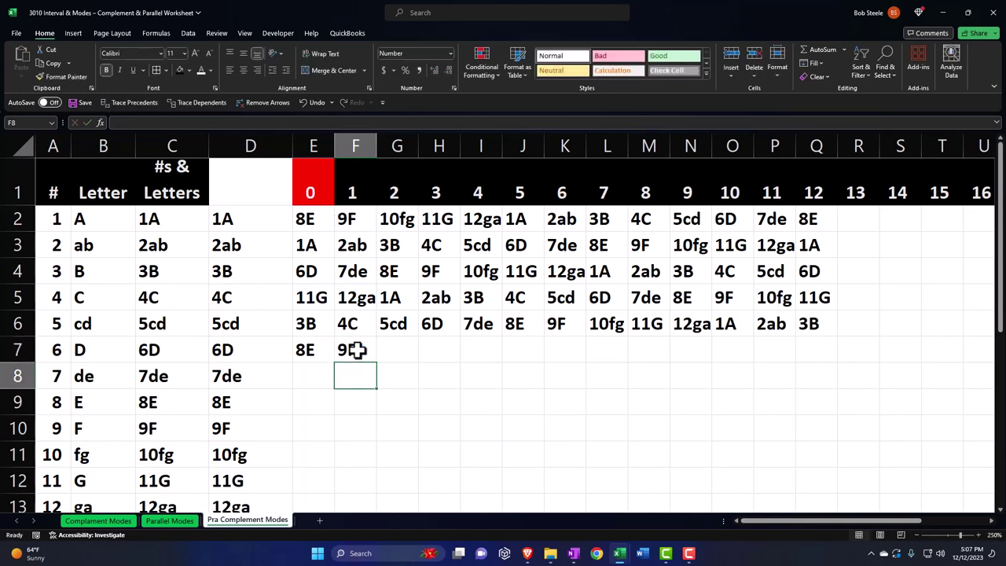
{"action": "left_click", "coordinate": [357, 350]}
{"action": "left_click_drag", "start_coordinate": [378, 362], "coordinate": [820, 360]}
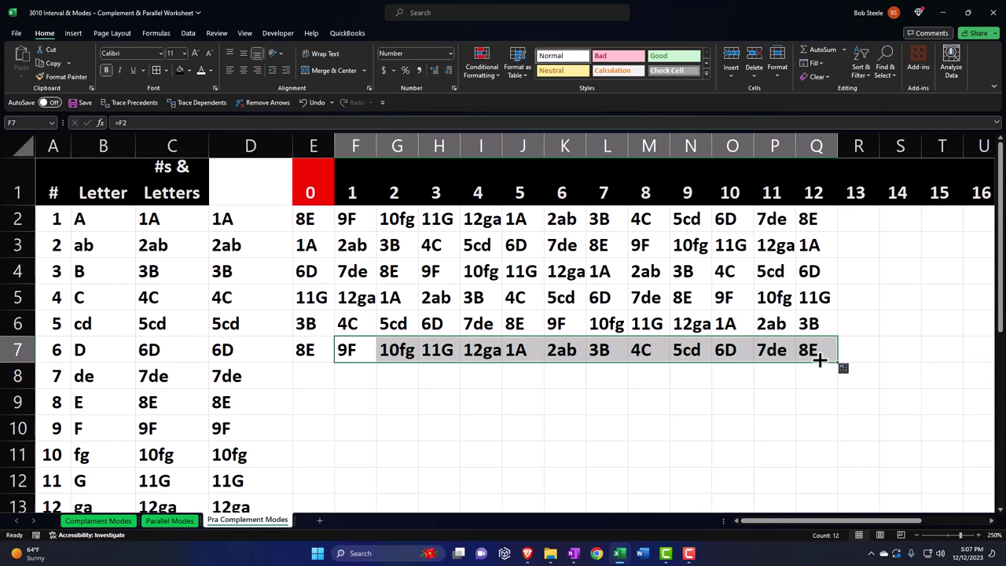
Enter =F2 in R2 so that fret 13 repeats the row's fret 1 note.
{"action": "left_click", "coordinate": [856, 220]}
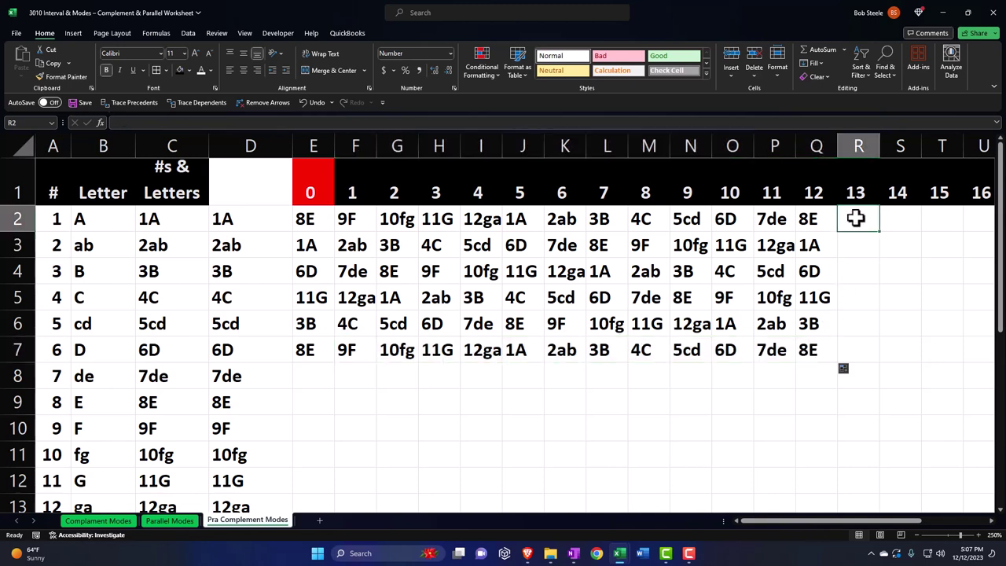
{"action": "type", "text": "="}
{"action": "key", "text": "Left"}
{"action": "key", "text": "Left"}
{"action": "key", "text": "Left"}
{"action": "key", "text": "Left"}
{"action": "key", "text": "Left"}
{"action": "key", "text": "Left"}
{"action": "key", "text": "Left"}
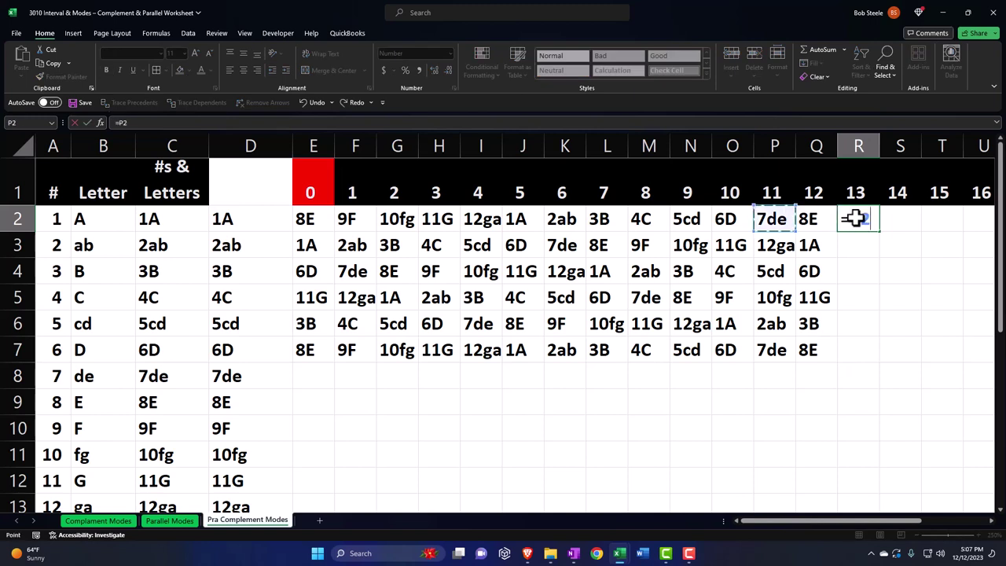
{"action": "key", "text": "Left"}
{"action": "key", "text": "Left"}
{"action": "key", "text": "Left"}
{"action": "key", "text": "Left"}
{"action": "key", "text": "Left"}
{"action": "key", "text": "Left"}
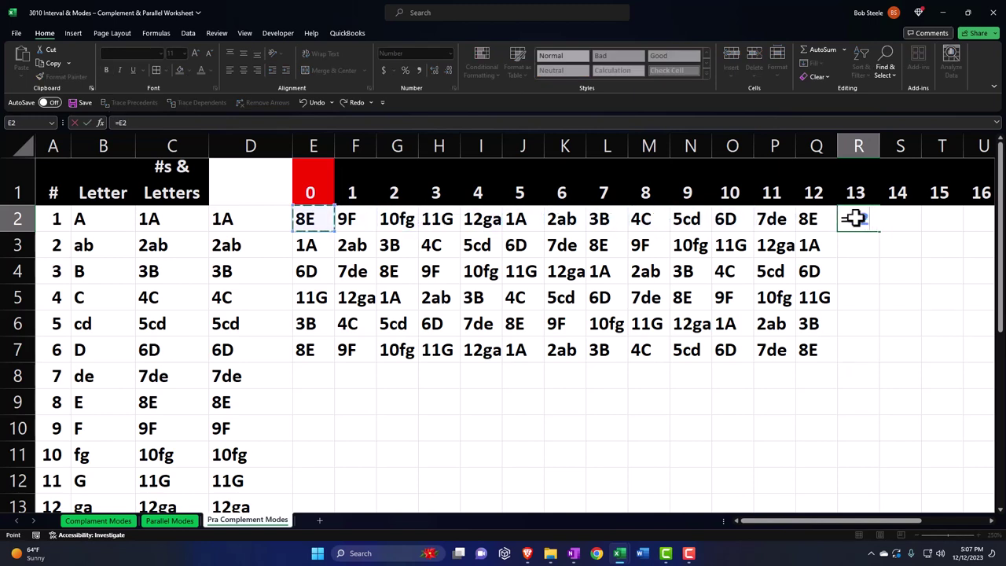
{"action": "key", "text": "Right"}
{"action": "key", "text": "Return"}
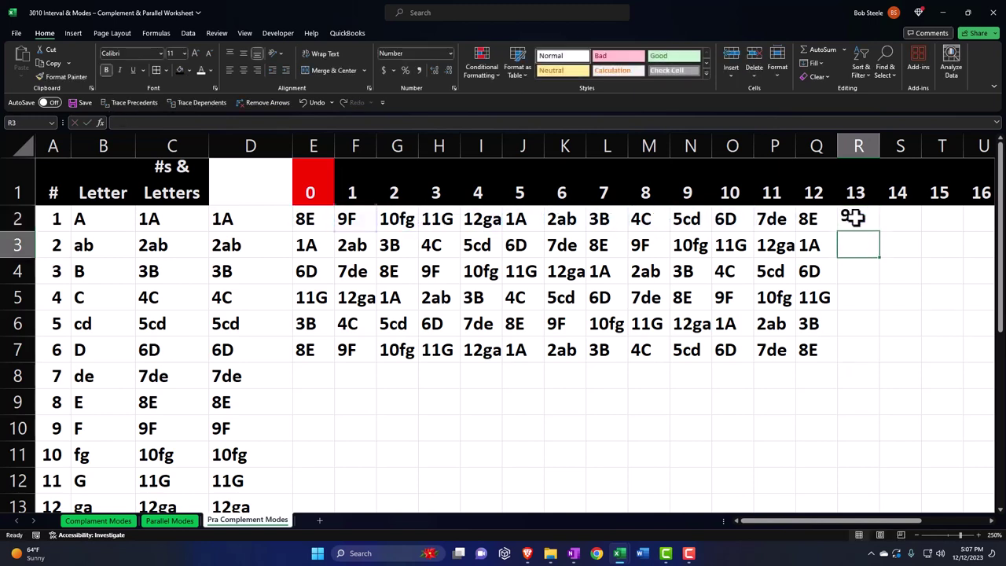
Extend the R2 formula one fret at a time to S2 and T2, inspecting each copied cell's reference.
{"action": "left_click", "coordinate": [855, 220]}
{"action": "left_click_drag", "start_coordinate": [878, 231], "coordinate": [907, 231]}
{"action": "double_click", "coordinate": [902, 220]}
{"action": "key", "text": "Return"}
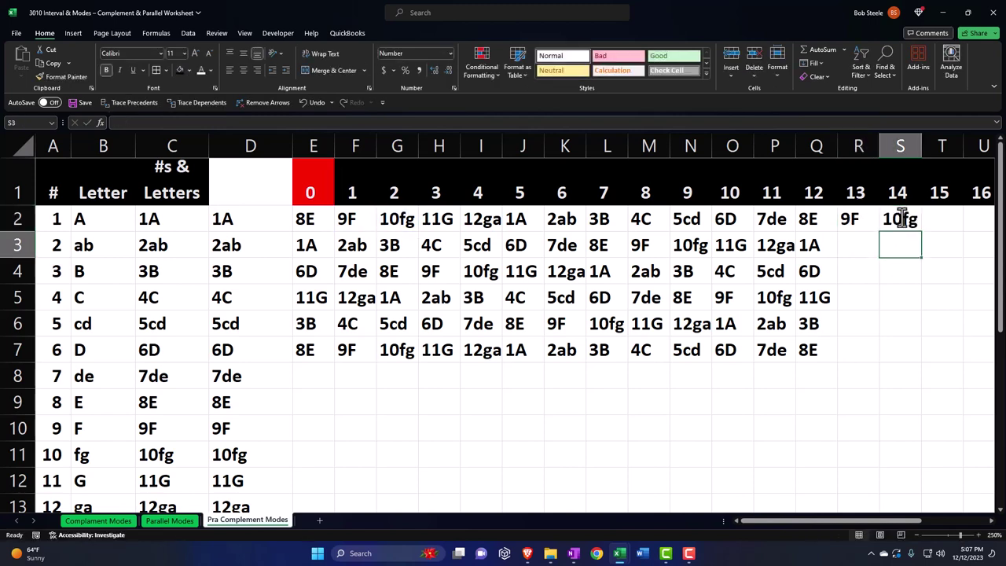
{"action": "left_click", "coordinate": [906, 222]}
{"action": "left_click_drag", "start_coordinate": [920, 229], "coordinate": [945, 228]}
{"action": "double_click", "coordinate": [946, 223]}
{"action": "key", "text": "Return"}
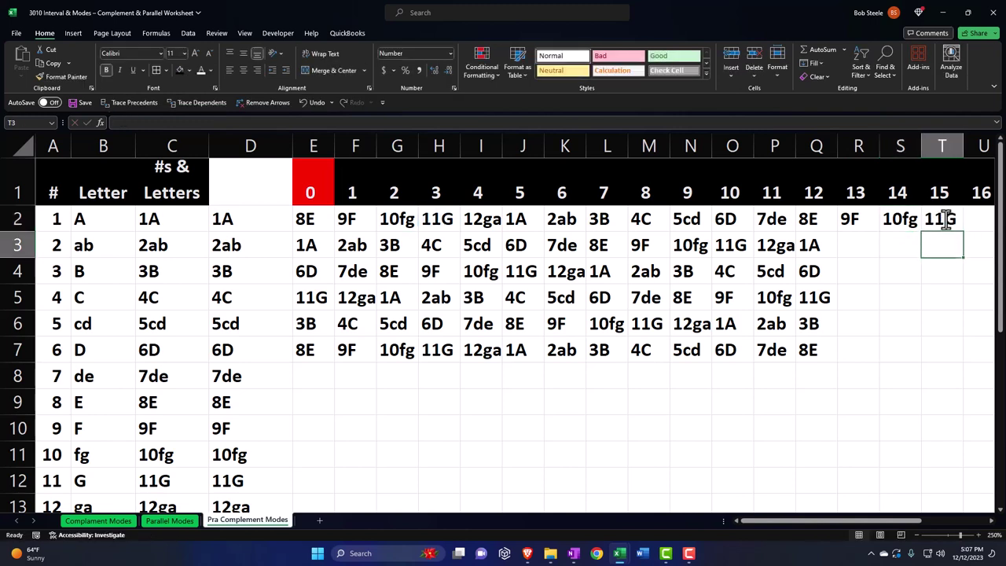
Fill the fret 13 formula from R2 down to R7 and select R3 to R7.
{"action": "left_click", "coordinate": [867, 220]}
{"action": "left_click_drag", "start_coordinate": [880, 233], "coordinate": [881, 336]}
{"action": "left_click_drag", "start_coordinate": [860, 244], "coordinate": [857, 341]}
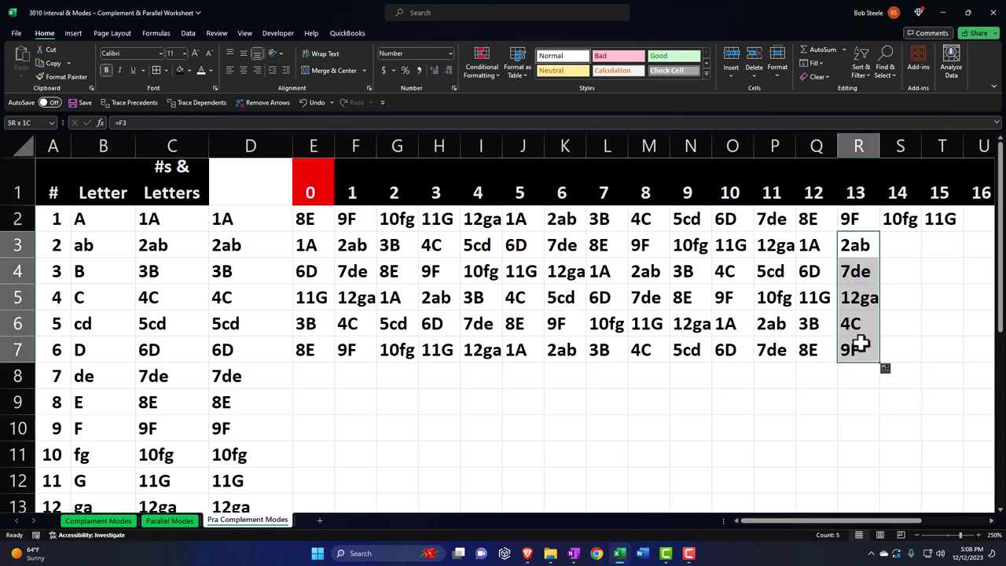
Extend the fret 13 formulas in rows 3 to 7 to fret 15, and fill rows 2 to 7 on to fret 24 in column AC.
{"action": "double_click", "coordinate": [858, 270]}
{"action": "key", "text": "Return"}
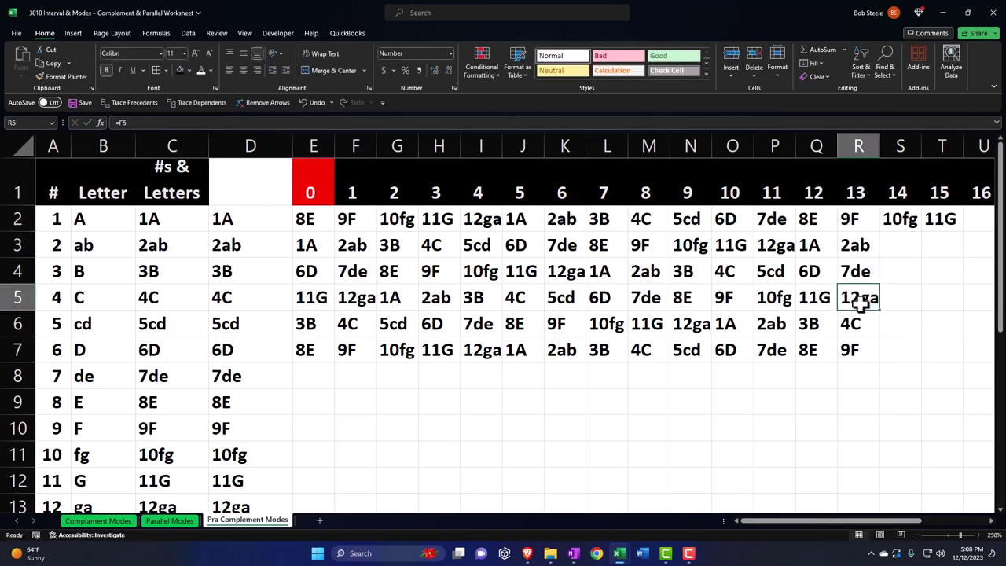
{"action": "double_click", "coordinate": [852, 323]}
{"action": "key", "text": "Return"}
{"action": "left_click_drag", "start_coordinate": [863, 248], "coordinate": [948, 346]}
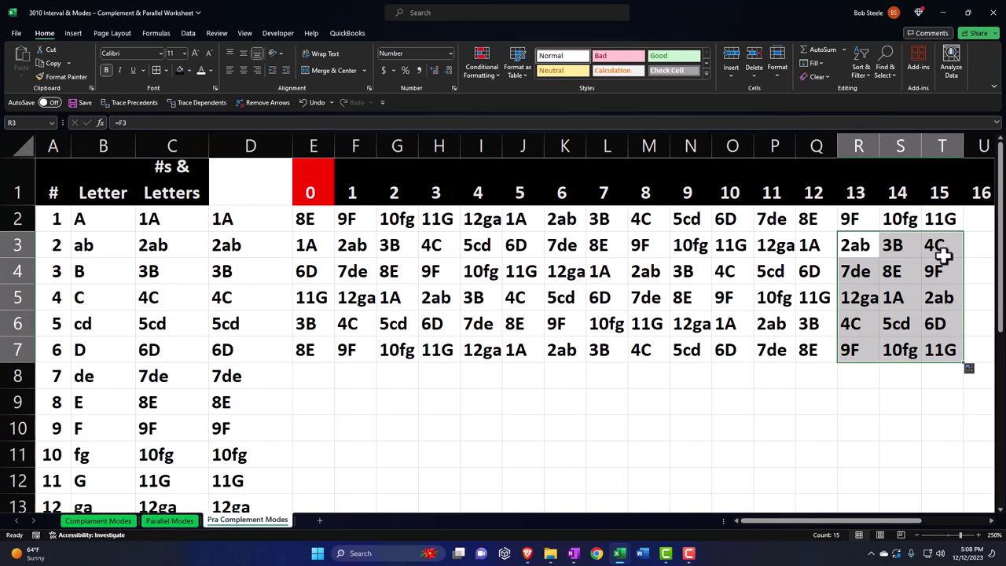
{"action": "left_click_drag", "start_coordinate": [939, 227], "coordinate": [876, 369]}
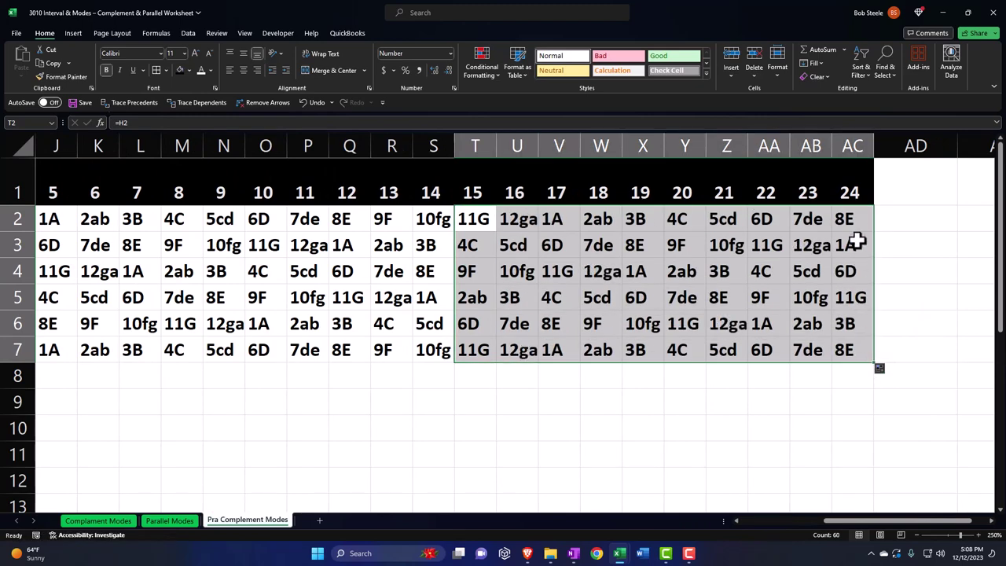
Examine the fret 24 notes in AC2 to AC7 and look back across the filled grid to the first columns.
{"action": "left_click_drag", "start_coordinate": [853, 222], "coordinate": [855, 340]}
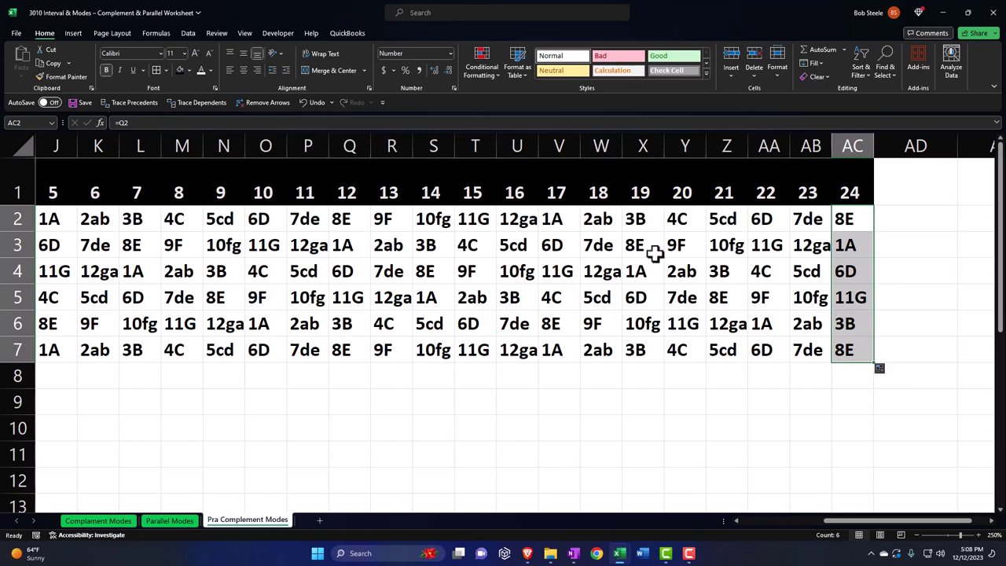
{"action": "key", "text": "Left"}
{"action": "key", "text": "Left"}
{"action": "key", "text": "Left"}
{"action": "key", "text": "Left"}
{"action": "key", "text": "Left"}
{"action": "key", "text": "Left"}
{"action": "key", "text": "Left"}
{"action": "key", "text": "Left"}
{"action": "key", "text": "Left"}
{"action": "key", "text": "Left"}
{"action": "key", "text": "Left"}
{"action": "key", "text": "Left"}
{"action": "key", "text": "Left"}
{"action": "key", "text": "Left"}
{"action": "key", "text": "Left"}
{"action": "key", "text": "Left"}
{"action": "key", "text": "Left"}
{"action": "key", "text": "Left"}
{"action": "key", "text": "Left"}
{"action": "key", "text": "Left"}
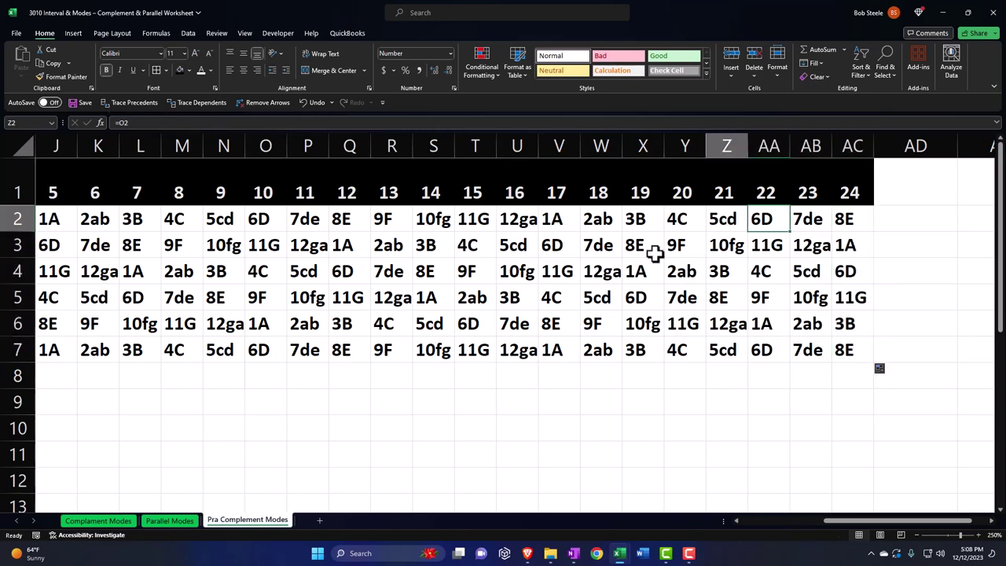
{"action": "key", "text": "Left"}
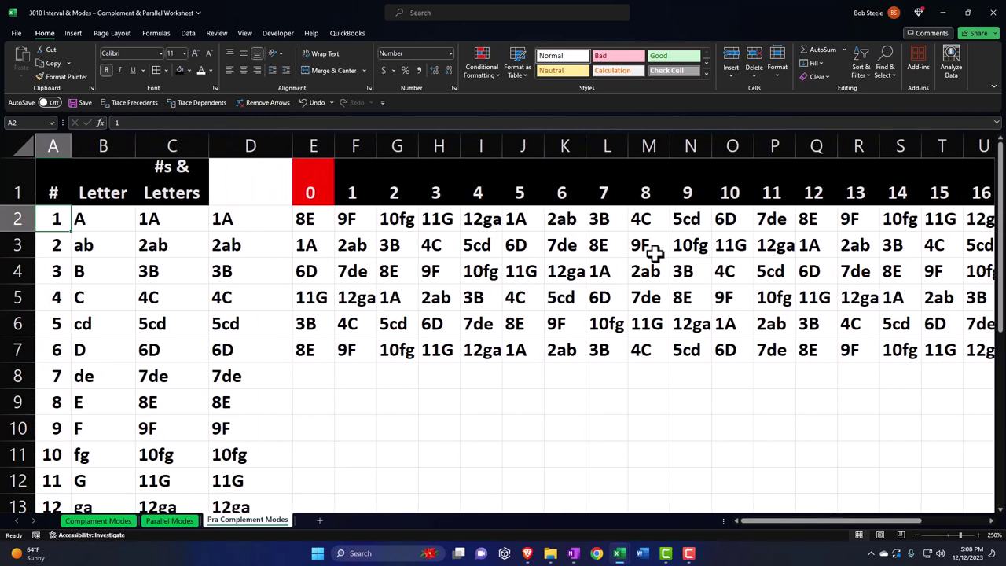
Format the open-string notes in E2 to E7 with black fill and white text, and copy that formatting to fret 12 in Q2 to Q7.
{"action": "left_click_drag", "start_coordinate": [307, 218], "coordinate": [316, 348]}
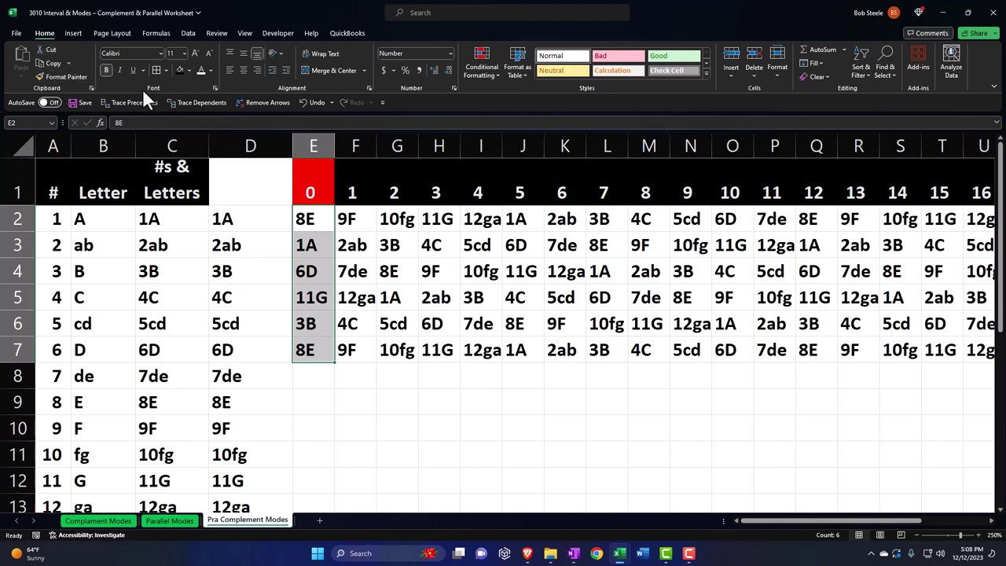
{"action": "left_click", "coordinate": [176, 71]}
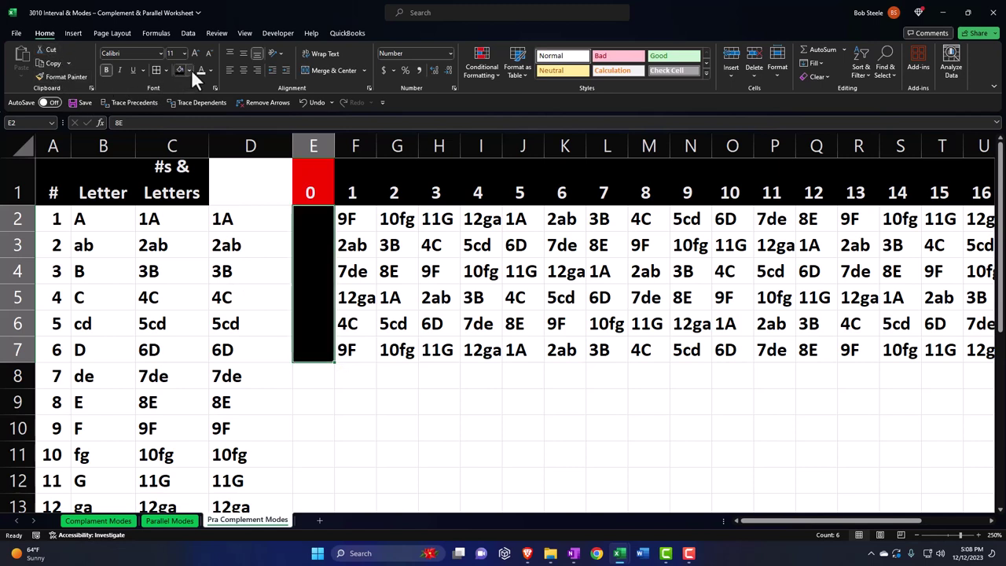
{"action": "left_click", "coordinate": [198, 68]}
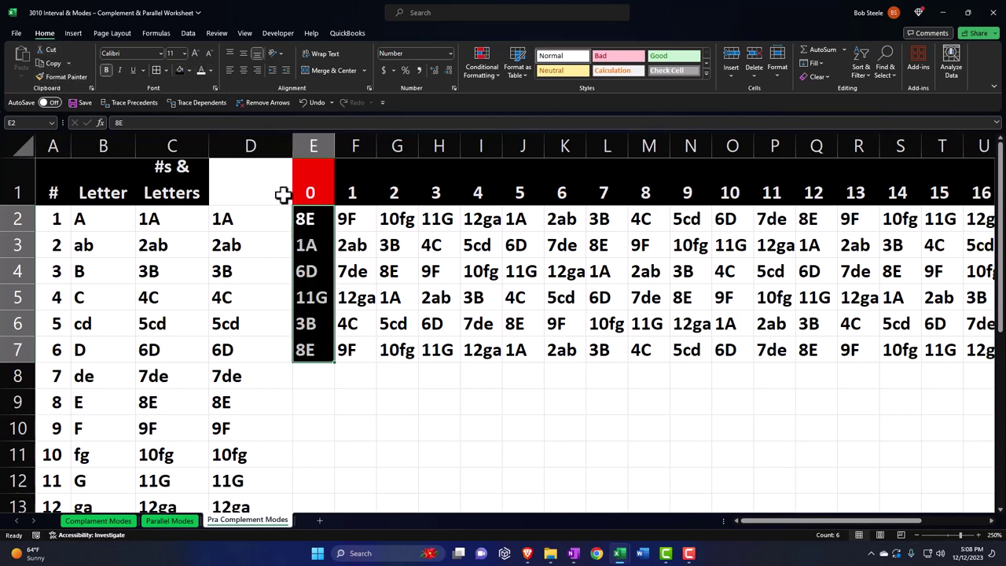
{"action": "left_click", "coordinate": [69, 77]}
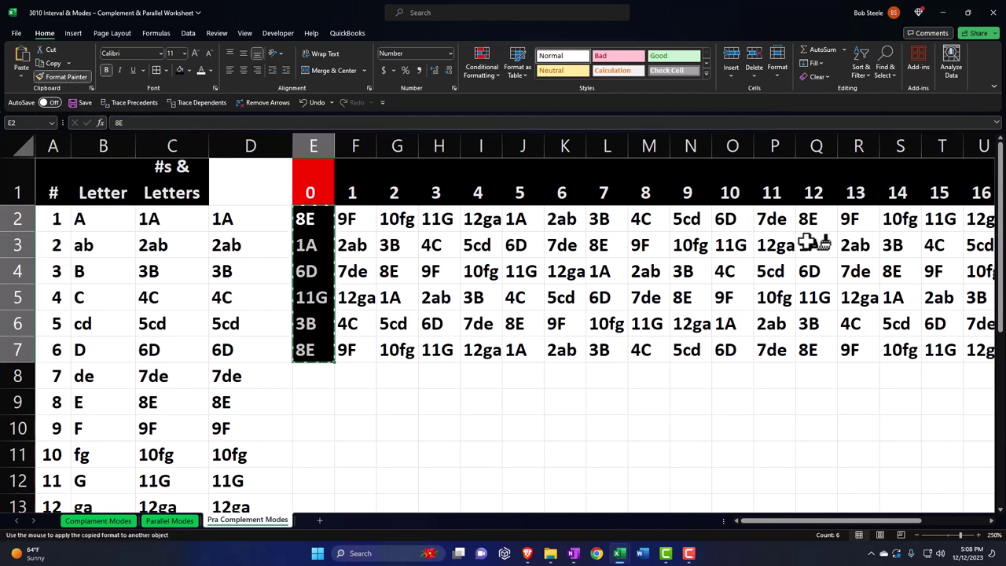
{"action": "left_click_drag", "start_coordinate": [813, 218], "coordinate": [814, 349]}
Copy the black-and-white formatting of fret 12 in Q2 to Q7 onto fret 24 in AC2 to AC7.
{"action": "key", "text": "Right"}
{"action": "key", "text": "Right"}
{"action": "key", "text": "Right"}
{"action": "key", "text": "Right"}
{"action": "key", "text": "Right"}
{"action": "key", "text": "Right"}
{"action": "key", "text": "Right"}
{"action": "key", "text": "Right"}
{"action": "key", "text": "Right"}
{"action": "key", "text": "Right"}
{"action": "key", "text": "Right"}
{"action": "key", "text": "Right"}
{"action": "key", "text": "Right"}
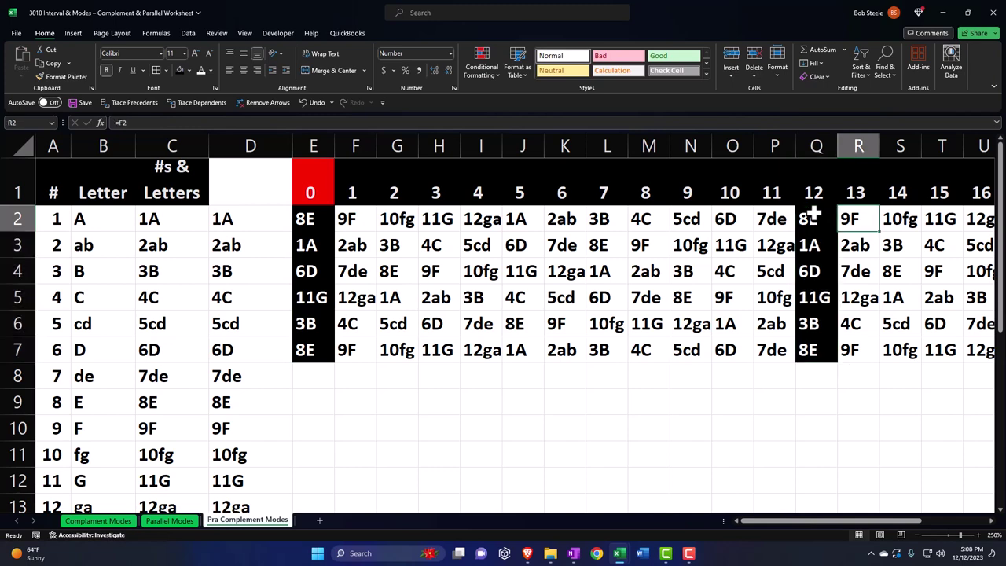
{"action": "left_click_drag", "start_coordinate": [344, 220], "coordinate": [346, 344]}
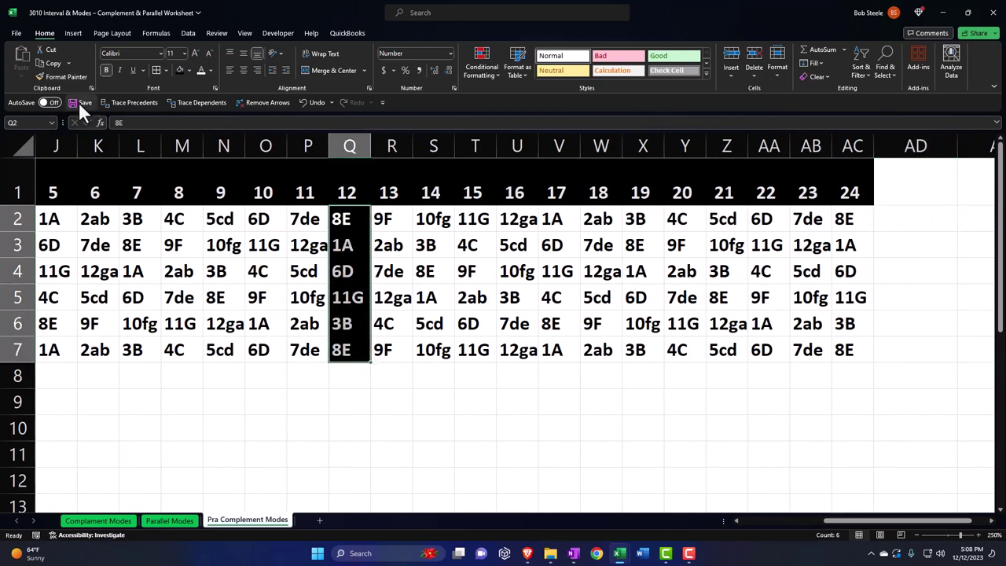
{"action": "left_click", "coordinate": [57, 76]}
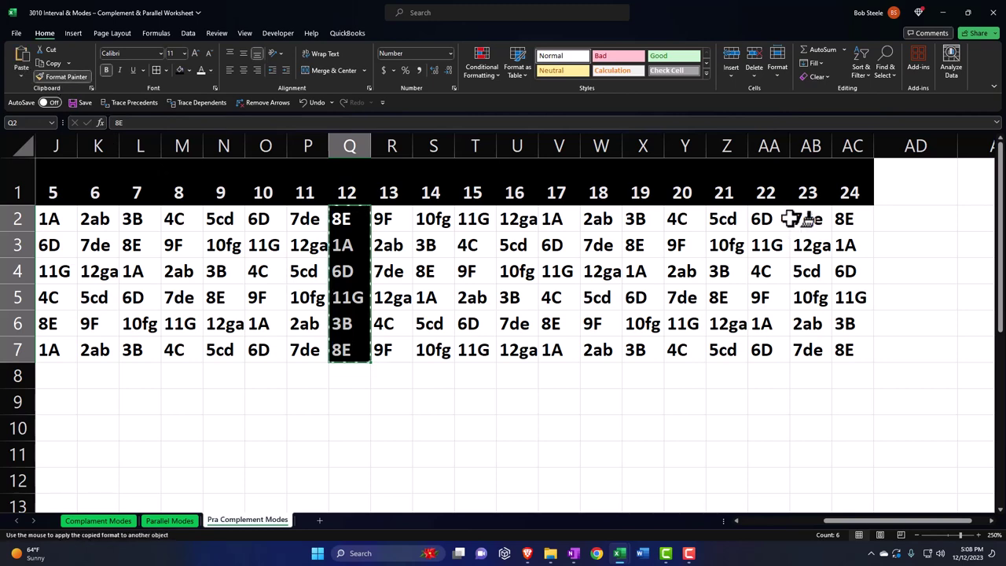
{"action": "left_click", "coordinate": [852, 220]}
Apply all borders to the fretboard grid from E2 to AC7.
{"action": "left_click_drag", "start_coordinate": [852, 220], "coordinate": [303, 350]}
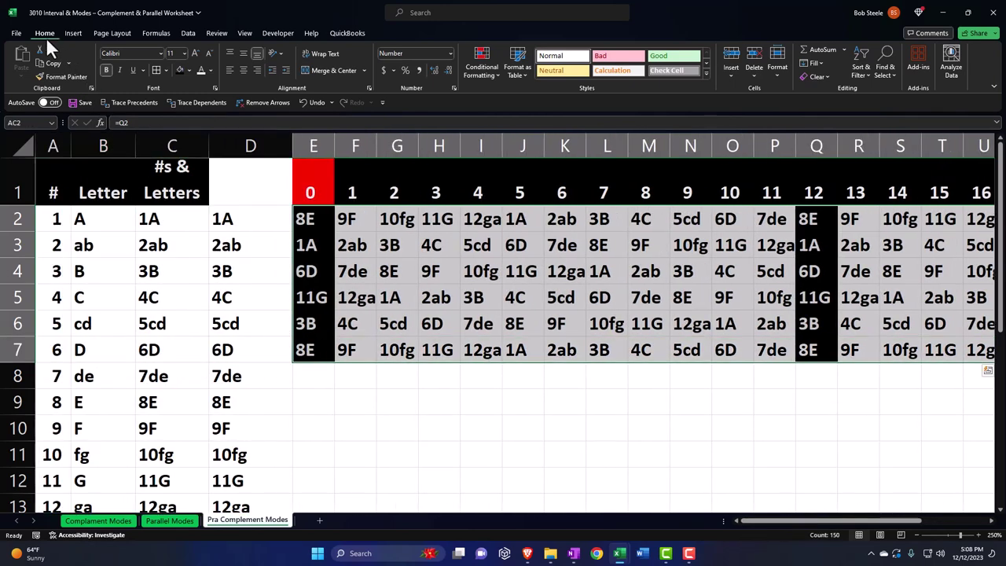
{"action": "left_click", "coordinate": [155, 69]}
{"action": "scroll", "coordinate": [306, 188], "scroll_direction": "right", "scroll_amount": 3}
{"action": "left_click", "coordinate": [465, 297]}
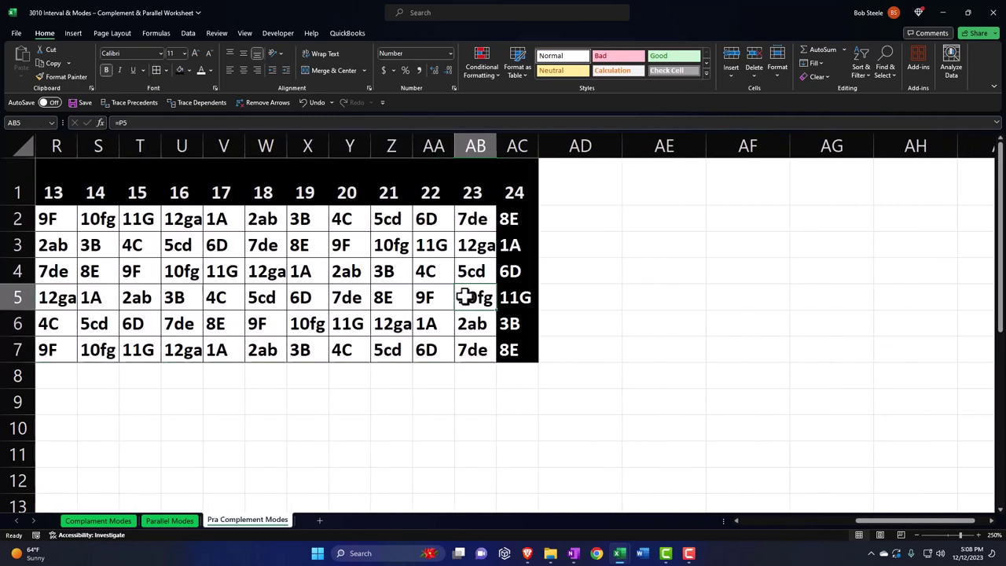
Clear the duplicate number-and-letter notes from column D, starting at D2.
{"action": "key", "text": "Left"}
{"action": "key", "text": "Left"}
{"action": "key", "text": "Left"}
{"action": "key", "text": "Left"}
{"action": "key", "text": "Left"}
{"action": "key", "text": "Left"}
{"action": "key", "text": "Left"}
{"action": "key", "text": "Left"}
{"action": "key", "text": "Left"}
{"action": "key", "text": "Left"}
{"action": "key", "text": "Left"}
{"action": "key", "text": "Left"}
{"action": "key", "text": "Left"}
{"action": "key", "text": "Left"}
{"action": "key", "text": "Left"}
{"action": "key", "text": "Left"}
{"action": "key", "text": "Left"}
{"action": "key", "text": "Left"}
{"action": "key", "text": "Left"}
{"action": "key", "text": "Left"}
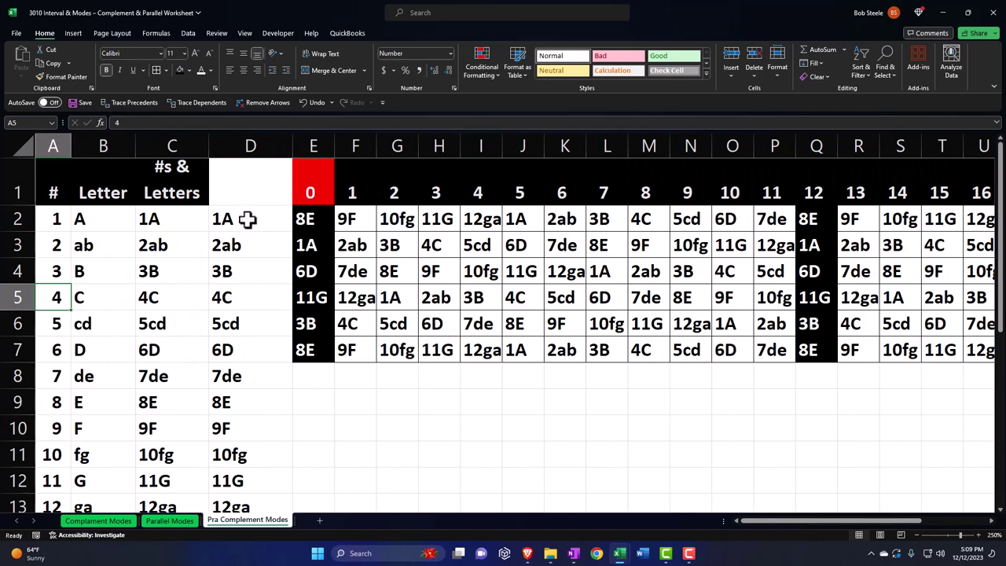
{"action": "left_click_drag", "start_coordinate": [247, 220], "coordinate": [238, 469]}
{"action": "key", "text": "ctrl+z"}
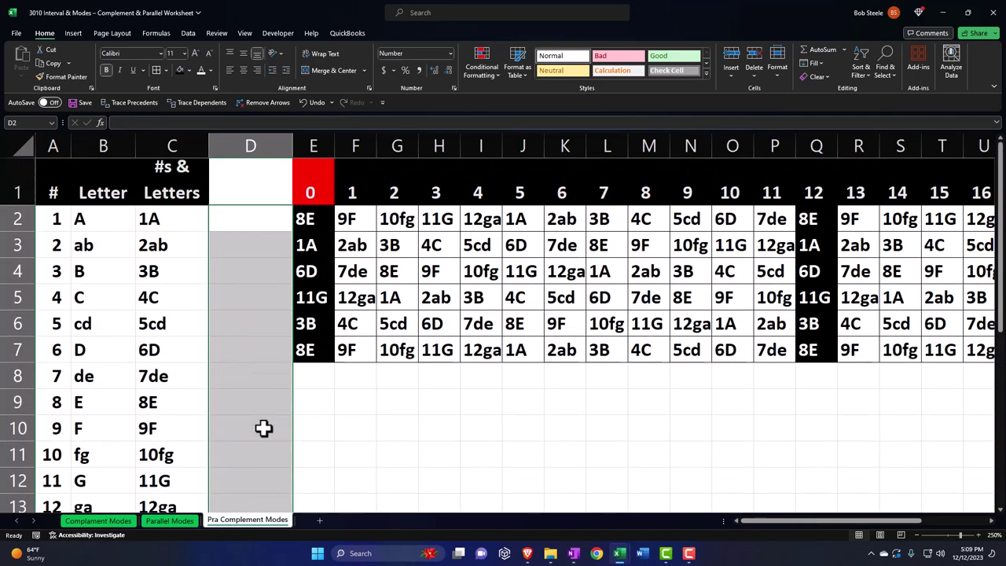
{"action": "left_click", "coordinate": [237, 347]}
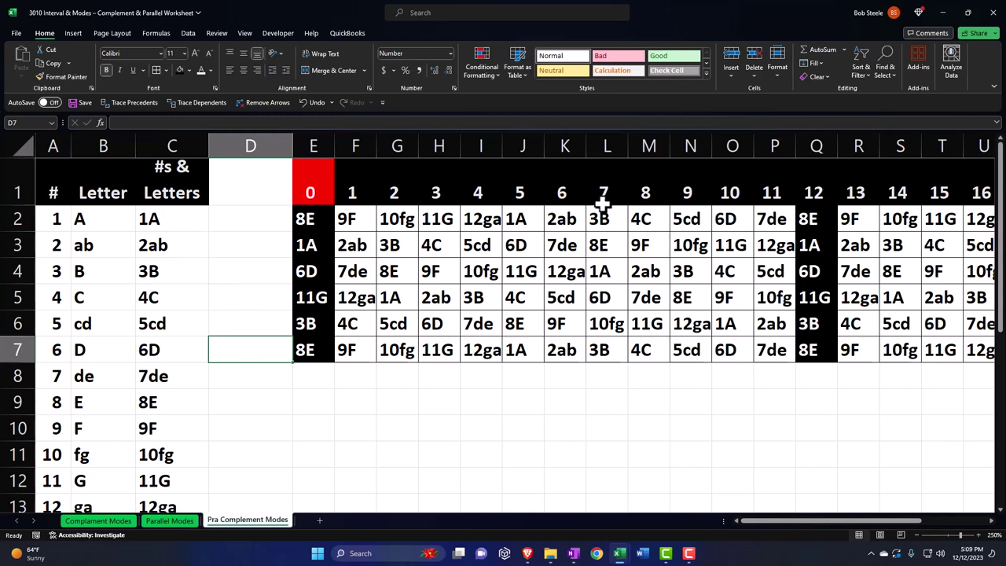
Move the note key in columns A to C to start at AE1, and narrow the spacer column AD beside the grid.
{"action": "left_click_drag", "start_coordinate": [53, 135], "coordinate": [149, 143]}
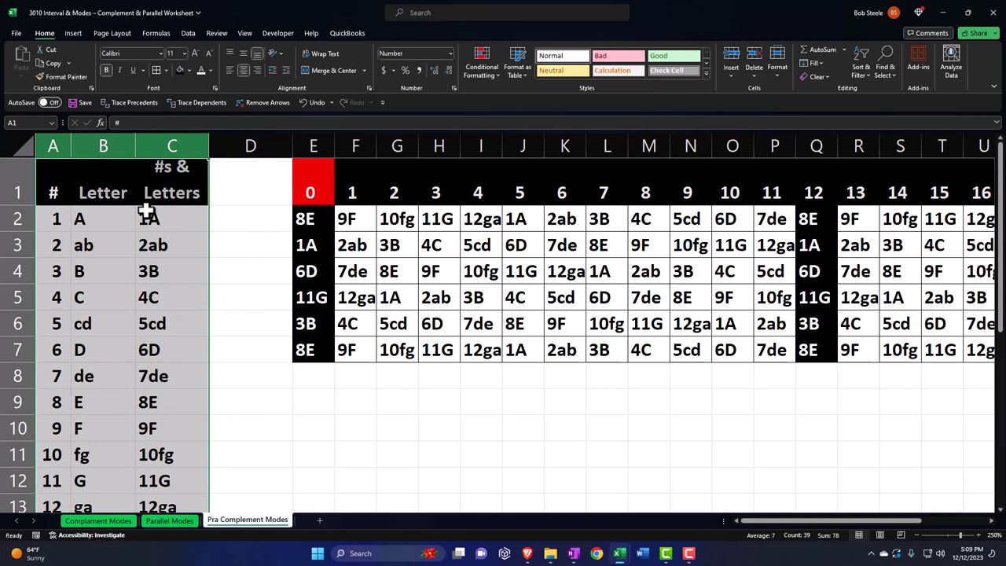
{"action": "right_click", "coordinate": [146, 210]}
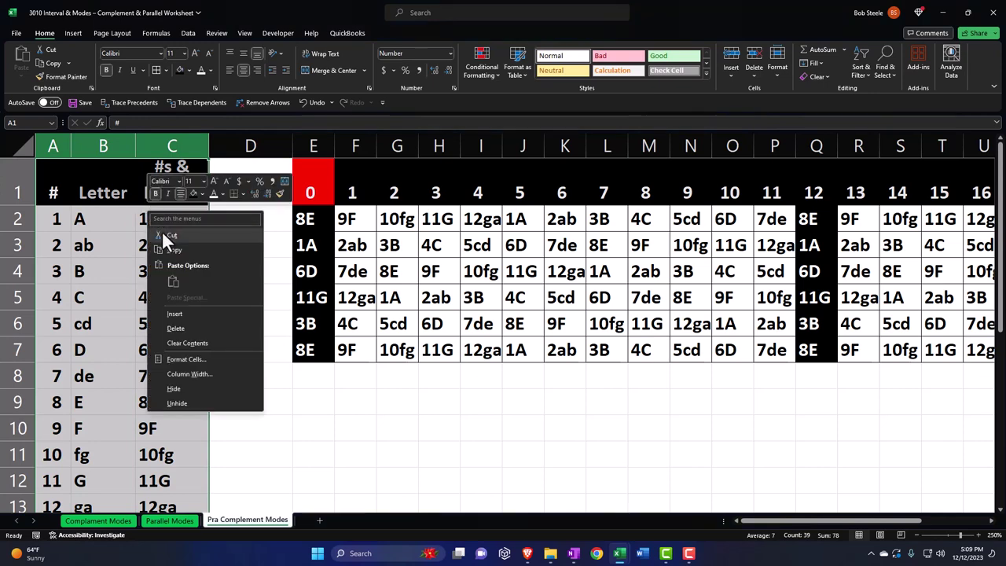
{"action": "left_click", "coordinate": [166, 235]}
{"action": "left_click", "coordinate": [369, 183]}
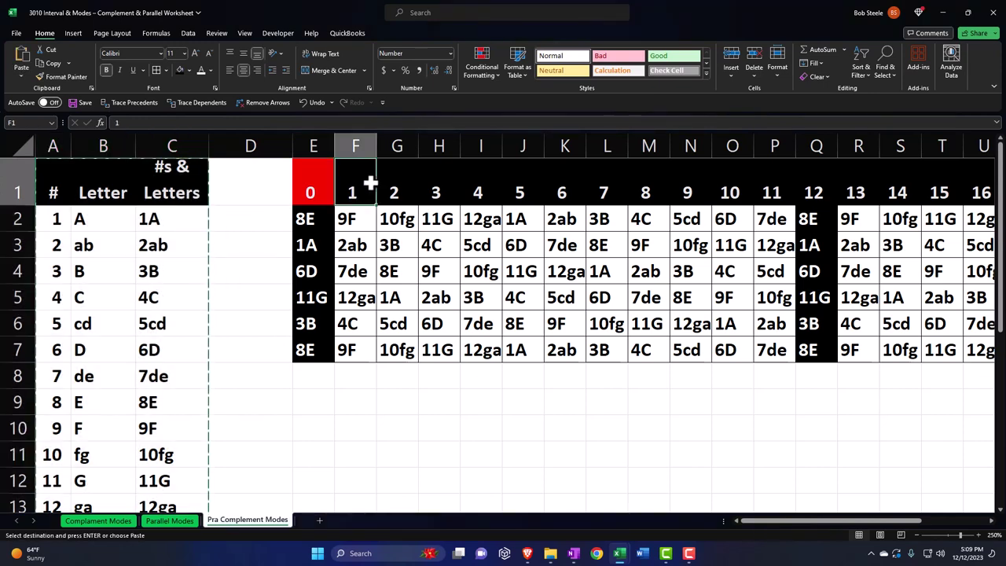
{"action": "key", "text": "Right"}
{"action": "key", "text": "Right"}
{"action": "key", "text": "Right"}
{"action": "key", "text": "Right"}
{"action": "key", "text": "Right"}
{"action": "key", "text": "Right"}
{"action": "key", "text": "Right"}
{"action": "key", "text": "Right"}
{"action": "key", "text": "Right"}
{"action": "key", "text": "Right"}
{"action": "key", "text": "Right"}
{"action": "key", "text": "Right"}
{"action": "key", "text": "Right"}
{"action": "key", "text": "Right"}
{"action": "key", "text": "Right"}
{"action": "key", "text": "Right"}
{"action": "key", "text": "Right"}
{"action": "key", "text": "Right"}
{"action": "key", "text": "Right"}
{"action": "key", "text": "Right"}
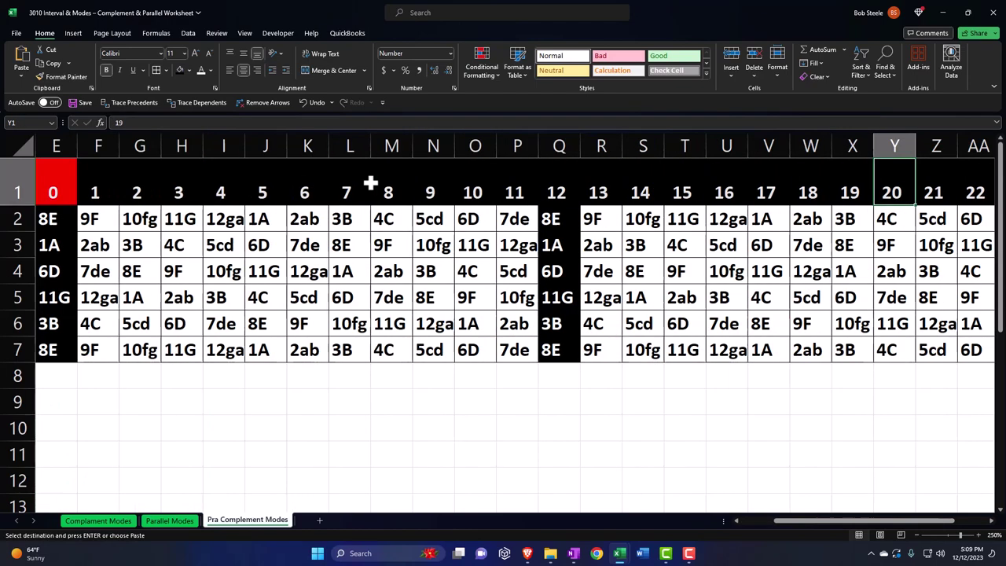
{"action": "key", "text": "Left"}
{"action": "key", "text": "Left"}
{"action": "key", "text": "Left"}
{"action": "key", "text": "Left"}
{"action": "key", "text": "Left"}
{"action": "key", "text": "Left"}
{"action": "key", "text": "Left"}
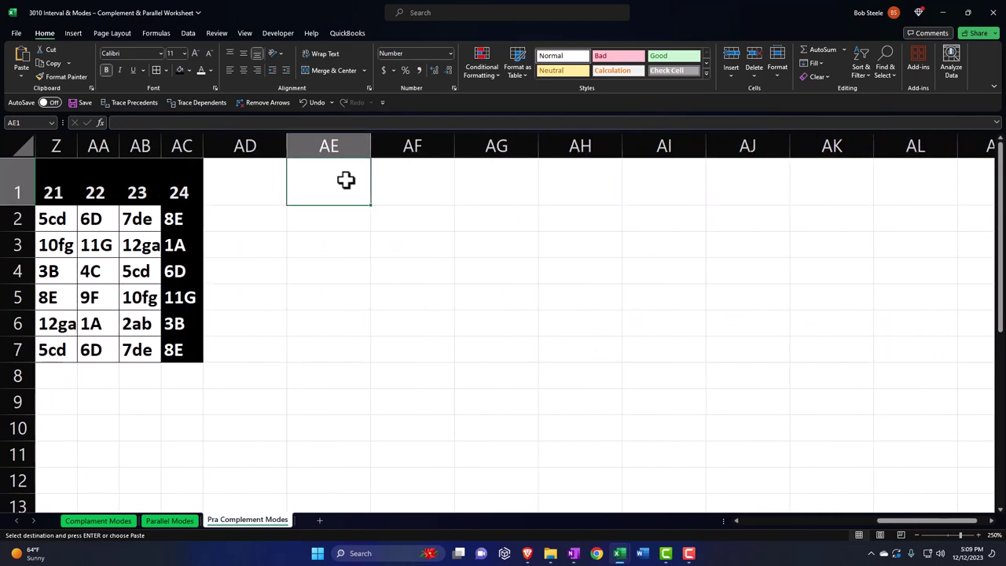
{"action": "key", "text": "Return"}
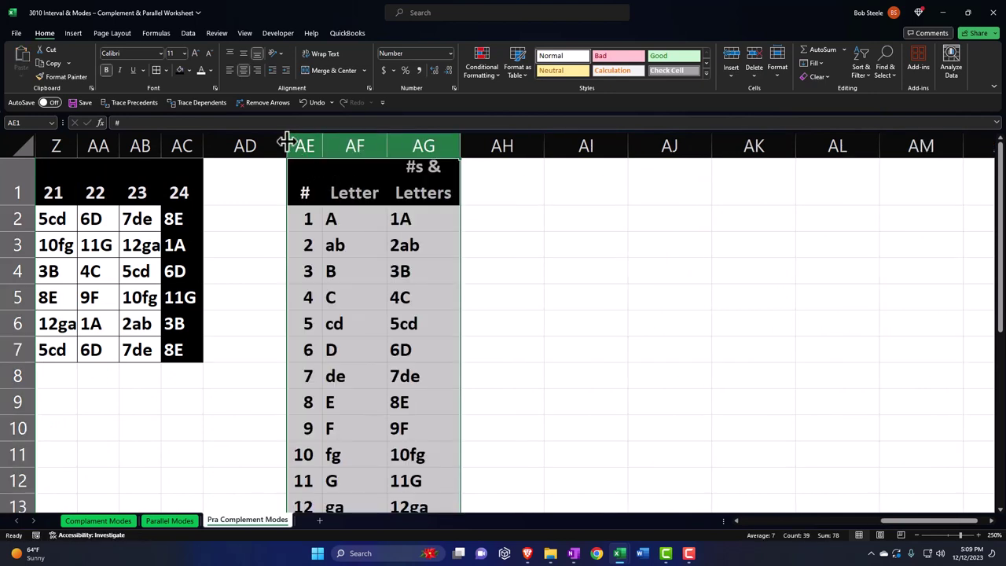
{"action": "left_click_drag", "start_coordinate": [286, 142], "coordinate": [215, 146]}
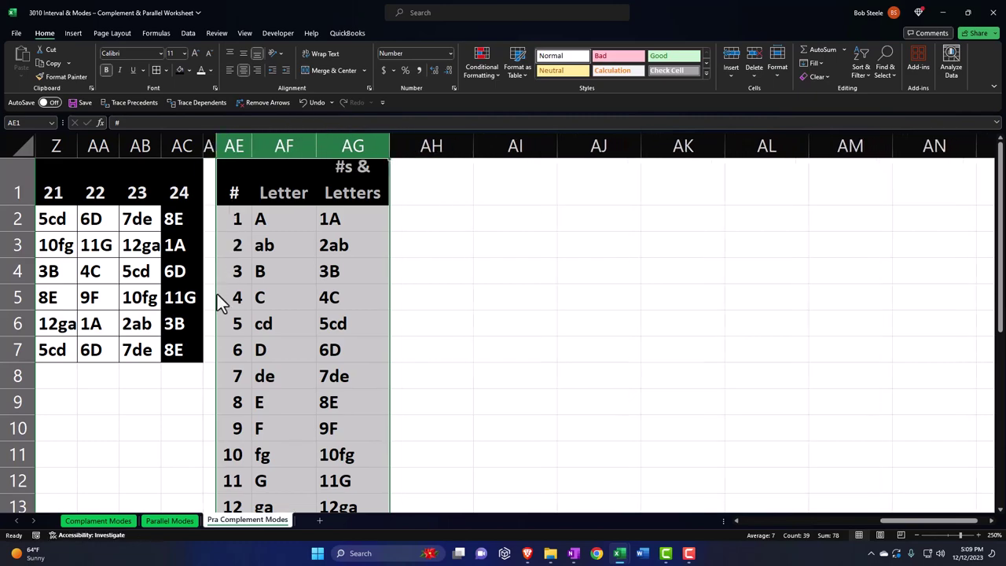
Delete the empty columns A to D so that the fretboard grid starts in column A.
{"action": "key", "text": "ctrl+Home"}
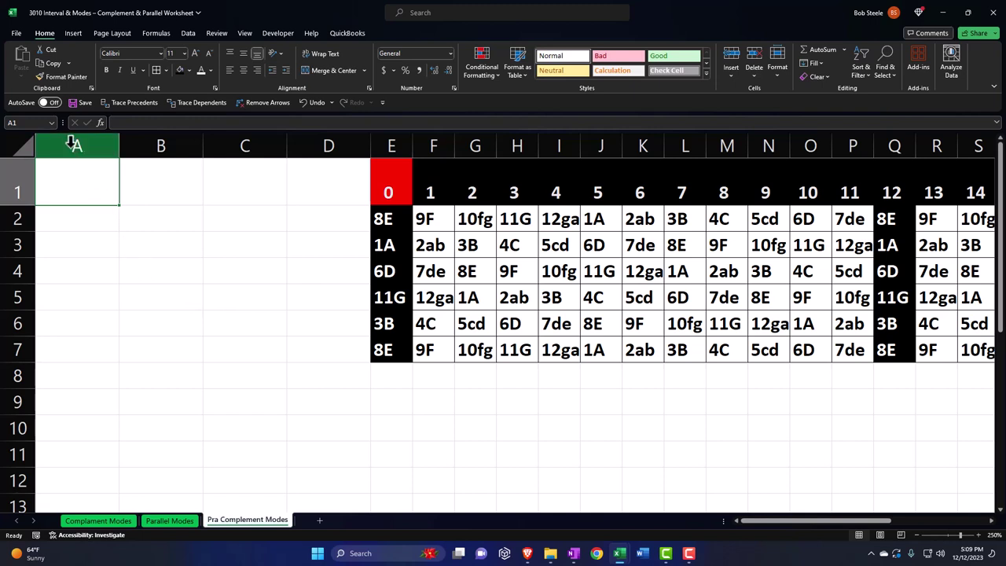
{"action": "left_click_drag", "start_coordinate": [72, 143], "coordinate": [301, 144]}
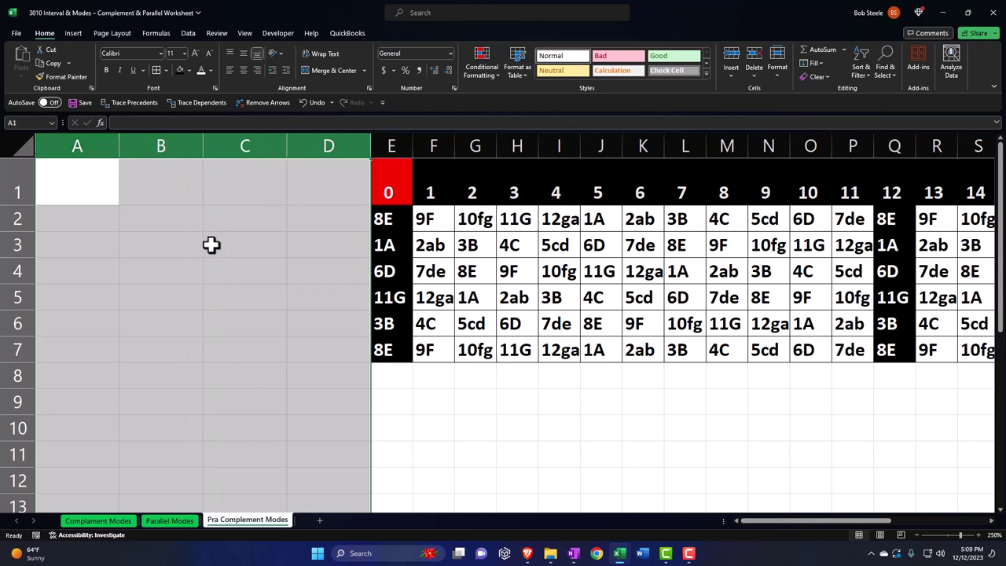
{"action": "right_click", "coordinate": [212, 246]}
{"action": "key", "text": "Escape"}
{"action": "right_click", "coordinate": [211, 244]}
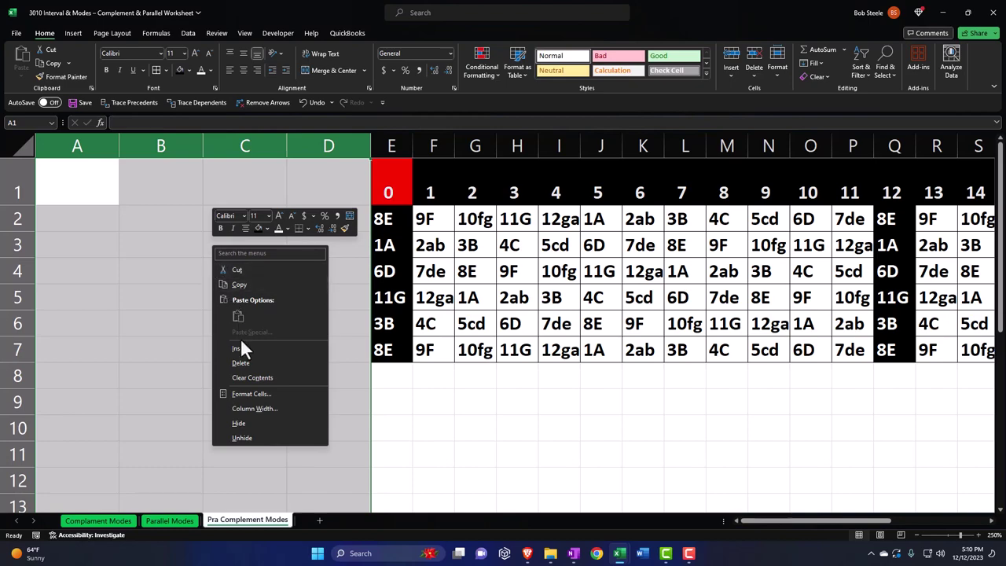
{"action": "left_click", "coordinate": [240, 361]}
{"action": "left_click", "coordinate": [236, 221]}
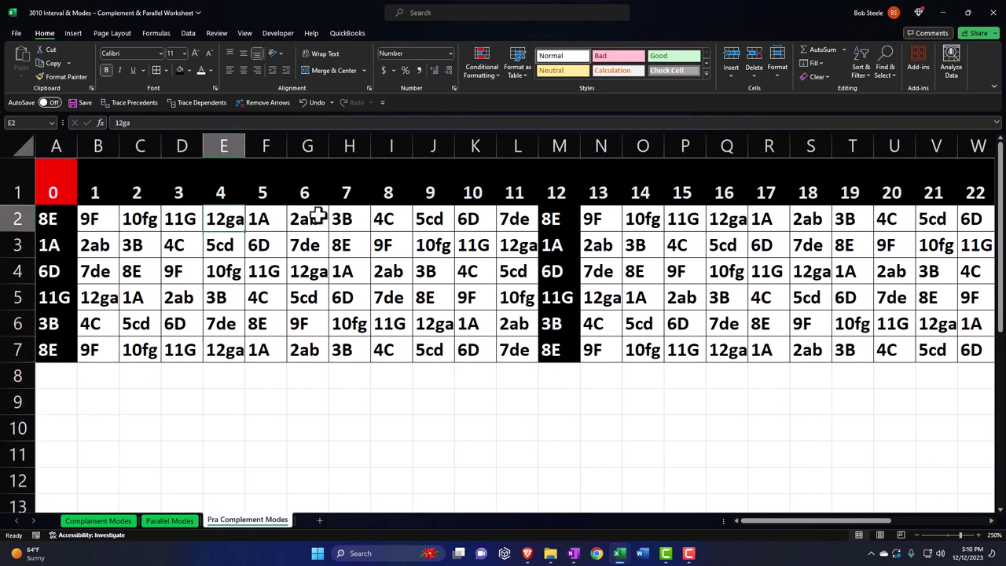
Apply all borders to the note key cells from AA2 to AC13.
{"action": "key", "text": "Right"}
{"action": "key", "text": "Right"}
{"action": "key", "text": "Right"}
{"action": "key", "text": "Right"}
{"action": "key", "text": "Right"}
{"action": "key", "text": "Right"}
{"action": "key", "text": "Right"}
{"action": "key", "text": "Right"}
{"action": "key", "text": "Right"}
{"action": "key", "text": "Right"}
{"action": "key", "text": "Right"}
{"action": "key", "text": "Right"}
{"action": "key", "text": "Right"}
{"action": "key", "text": "Right"}
{"action": "key", "text": "Right"}
{"action": "key", "text": "Right"}
{"action": "key", "text": "Right"}
{"action": "key", "text": "Right"}
{"action": "key", "text": "Right"}
{"action": "key", "text": "Right"}
{"action": "key", "text": "Right"}
{"action": "key", "text": "Right"}
{"action": "key", "text": "Right"}
{"action": "key", "text": "Right"}
{"action": "key", "text": "Right"}
{"action": "key", "text": "Right"}
{"action": "key", "text": "Right"}
{"action": "key", "text": "Right"}
{"action": "key", "text": "Right"}
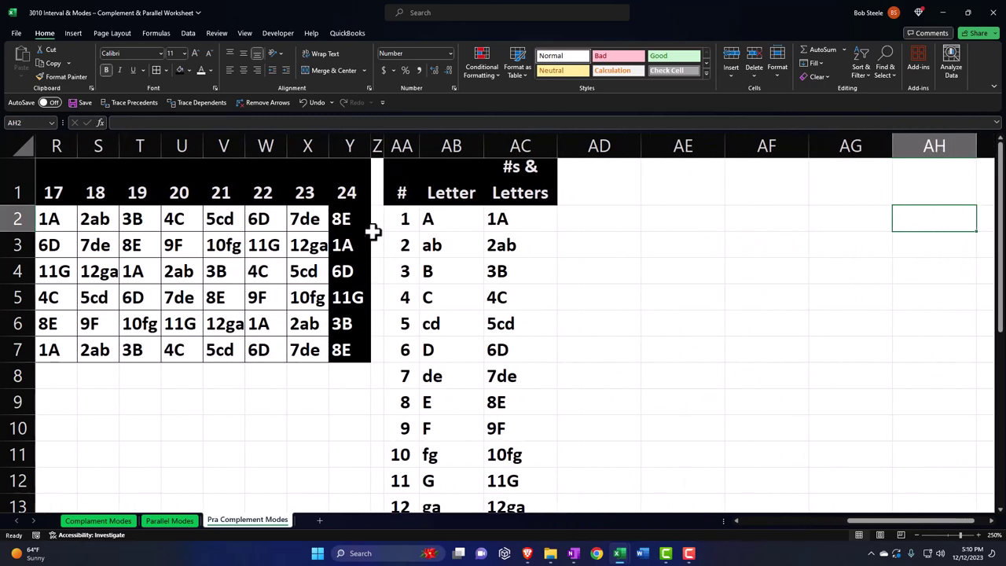
{"action": "left_click_drag", "start_coordinate": [405, 219], "coordinate": [501, 469]}
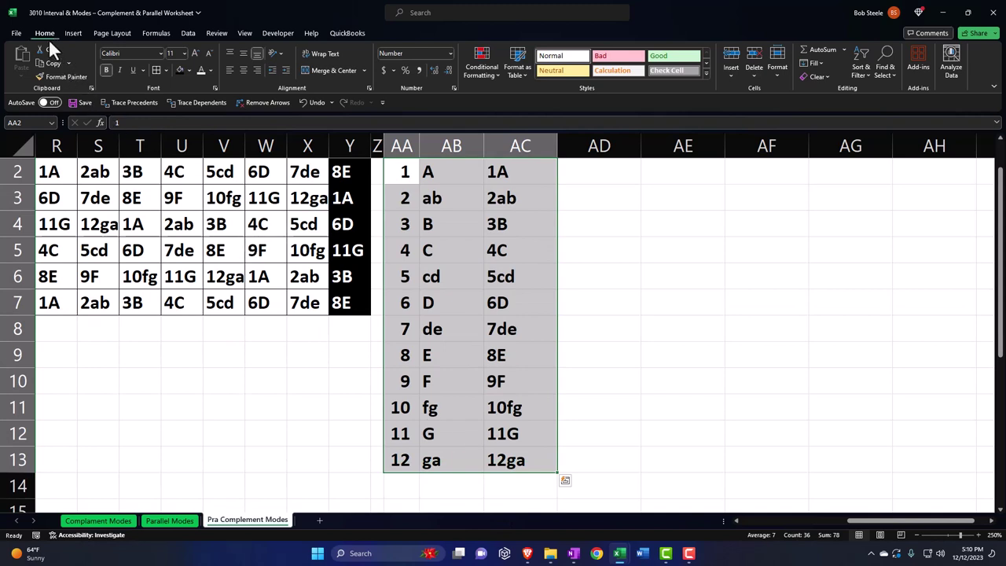
{"action": "left_click", "coordinate": [155, 71]}
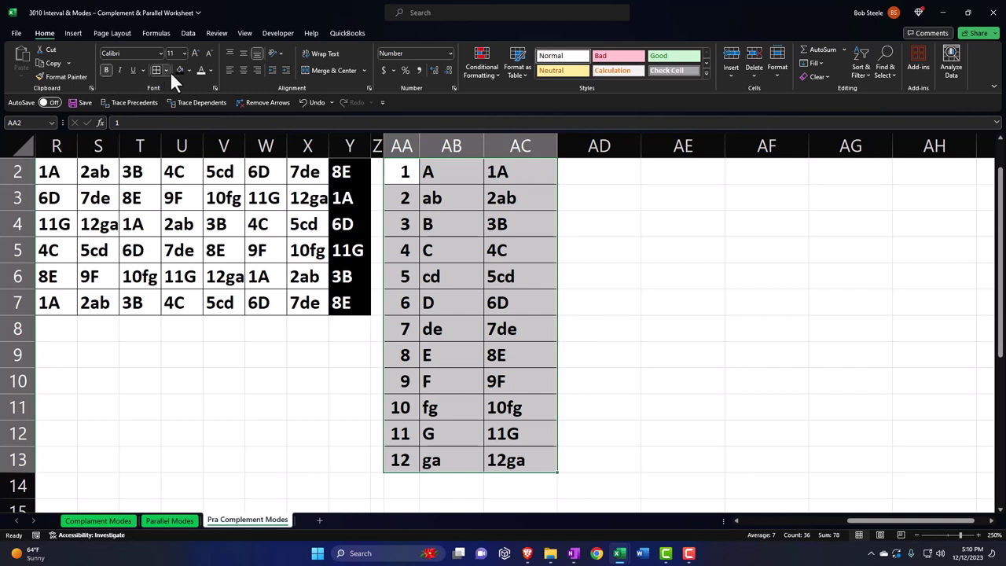
{"action": "left_click", "coordinate": [460, 272]}
{"action": "scroll", "coordinate": [479, 292], "scroll_direction": "up", "scroll_amount": 1}
{"action": "left_click", "coordinate": [446, 233]}
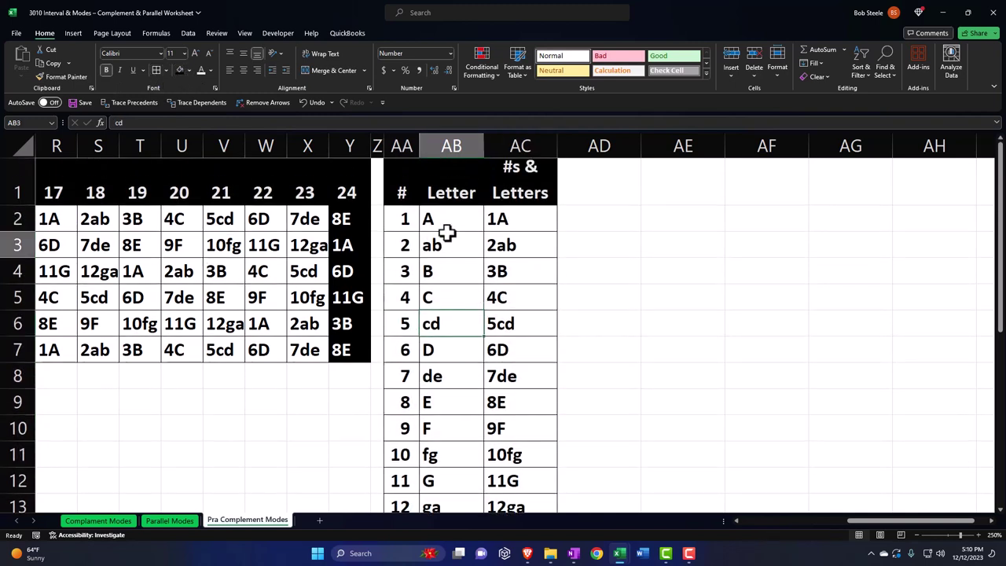
Narrow the spacer column Z between the grid and the note key slightly, and return to A2.
{"action": "key", "text": "Left"}
{"action": "key", "text": "Left"}
{"action": "key", "text": "Left"}
{"action": "key", "text": "Left"}
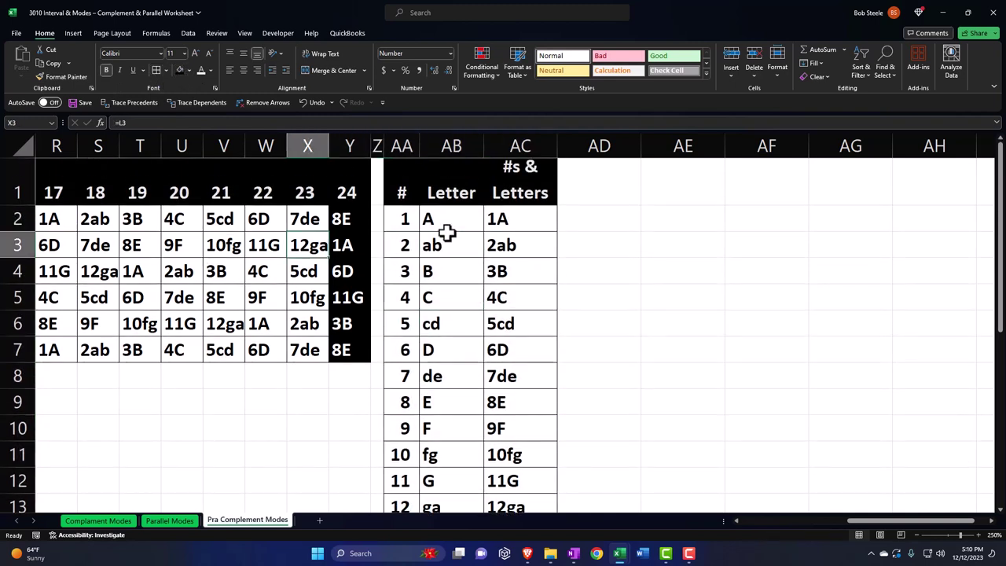
{"action": "left_click_drag", "start_coordinate": [382, 145], "coordinate": [379, 148]}
{"action": "left_click", "coordinate": [403, 225]}
{"action": "key", "text": "Left"}
{"action": "key", "text": "Left"}
{"action": "key", "text": "Home"}
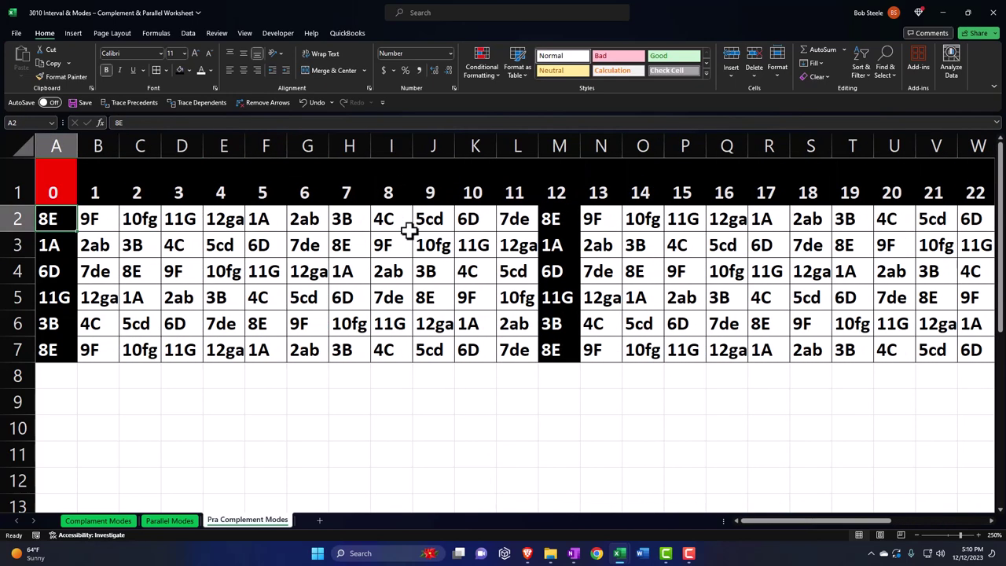